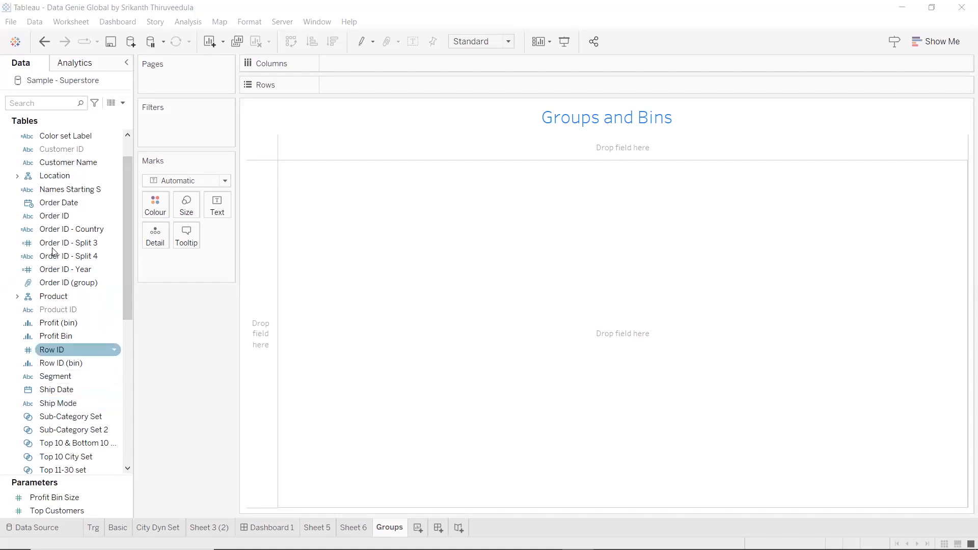
Place Customer Name on Rows and start creating a group from the Customer Name field
{"action": "left_click_drag", "start_coordinate": [72, 163], "coordinate": [371, 106]}
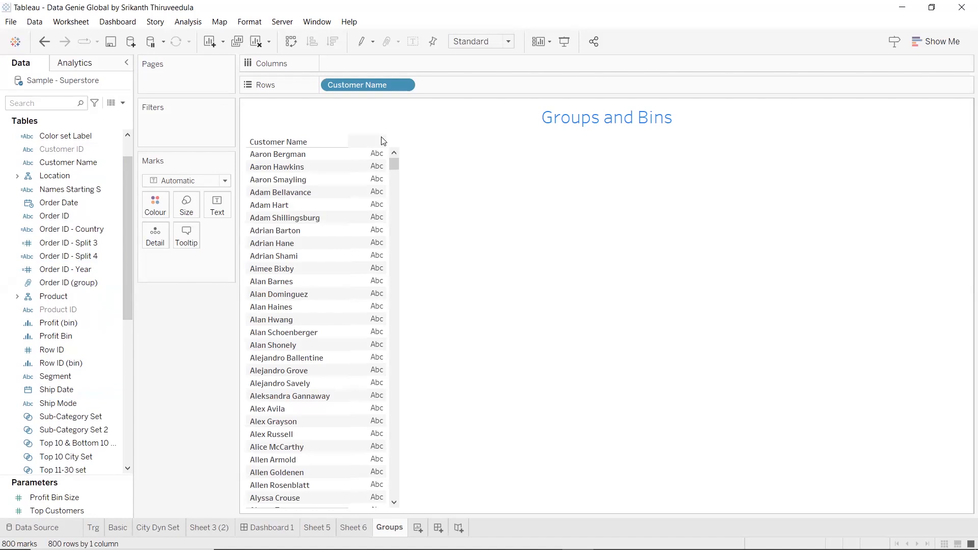
{"action": "right_click", "coordinate": [102, 163]}
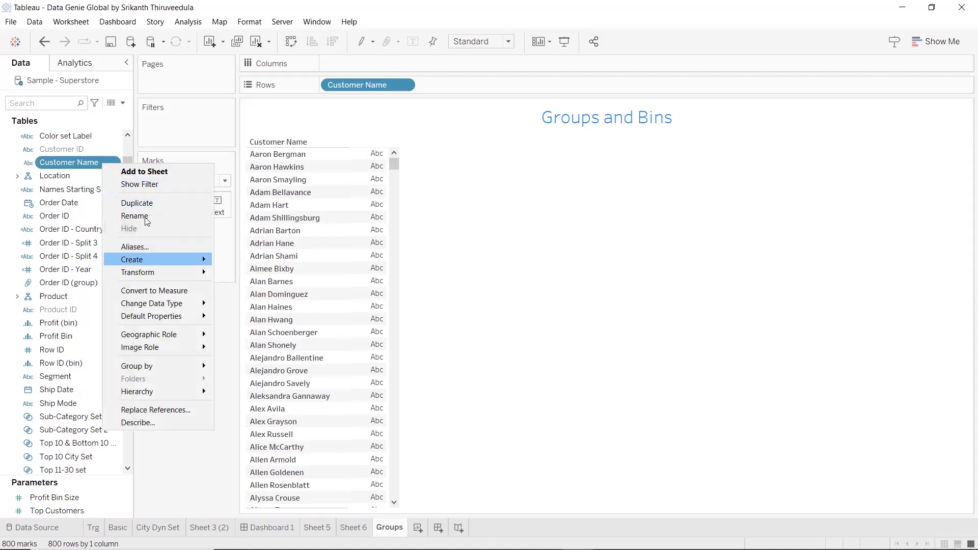
{"action": "key", "text": "Right"}
{"action": "key", "text": "Down"}
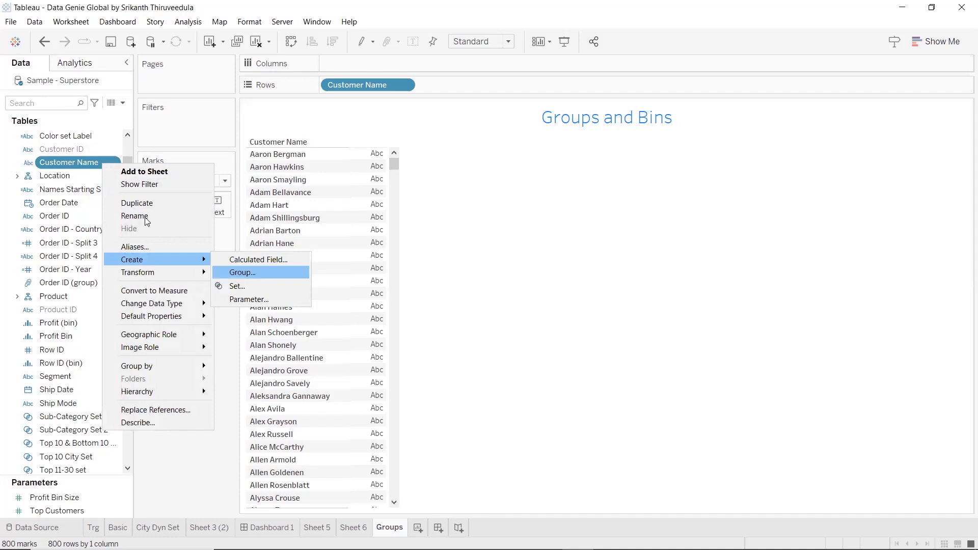
{"action": "key", "text": "Return"}
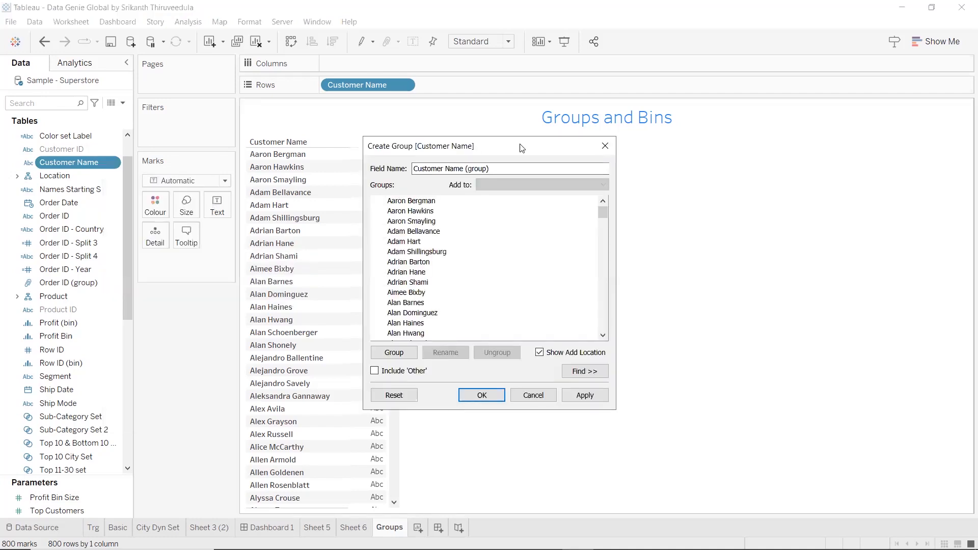
Name the new group field "Customer Name Group", moving the group dialog clear of the customer list
{"action": "left_click_drag", "start_coordinate": [521, 148], "coordinate": [690, 27]}
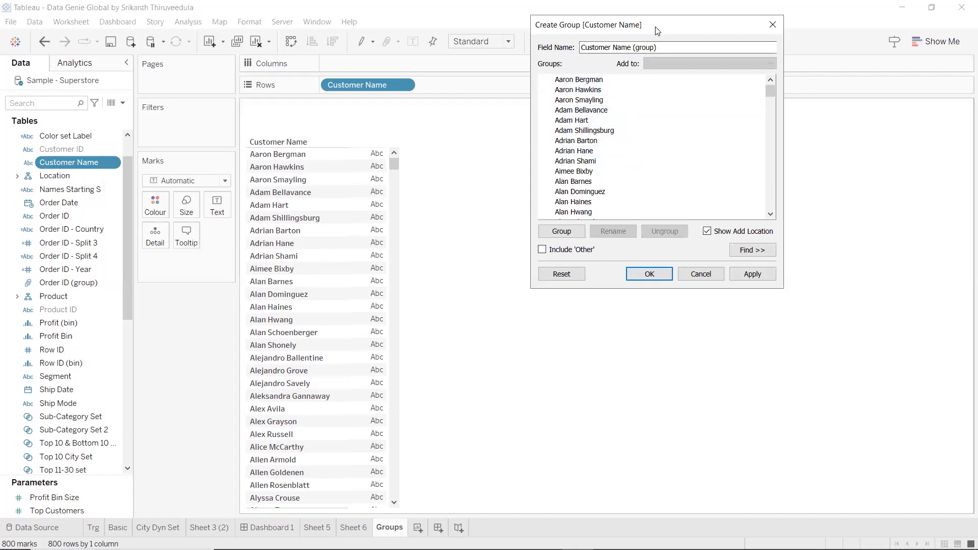
{"action": "left_click_drag", "start_coordinate": [657, 31], "coordinate": [698, 25]}
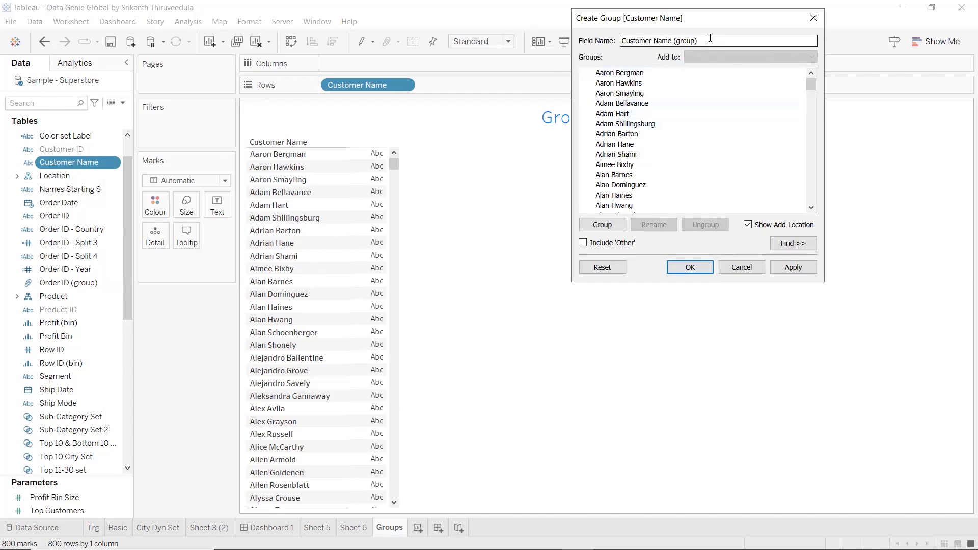
{"action": "key", "text": "BackSpace"}
{"action": "key", "text": "BackSpace"}
{"action": "key", "text": "BackSpace"}
{"action": "key", "text": "BackSpace"}
{"action": "key", "text": "BackSpace"}
{"action": "key", "text": "BackSpace"}
{"action": "key", "text": "BackSpace"}
{"action": "type", "text": "Group"}
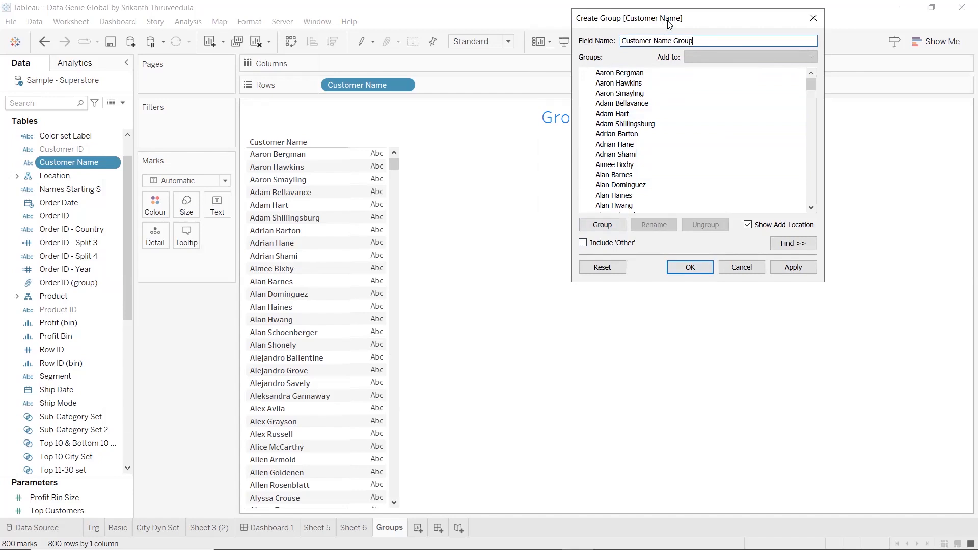
{"action": "left_click_drag", "start_coordinate": [669, 24], "coordinate": [694, 21]}
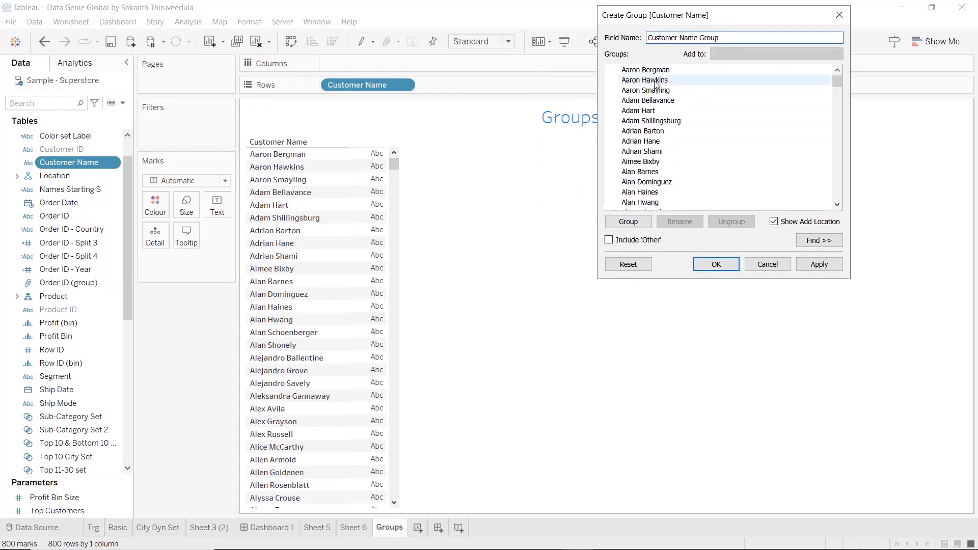
Find and select all customer members whose names start with "a"
{"action": "left_click_drag", "start_coordinate": [656, 74], "coordinate": [648, 130]}
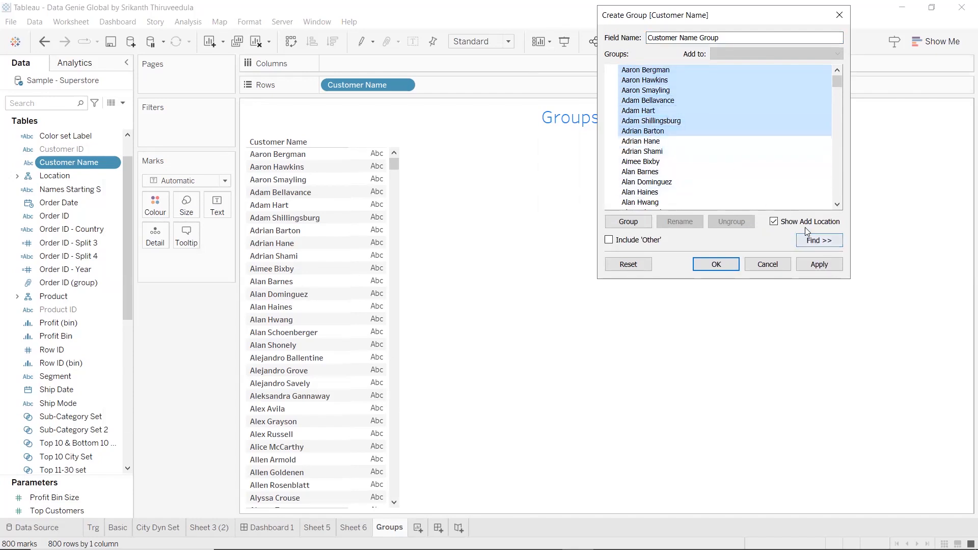
{"action": "left_click", "coordinate": [814, 240]}
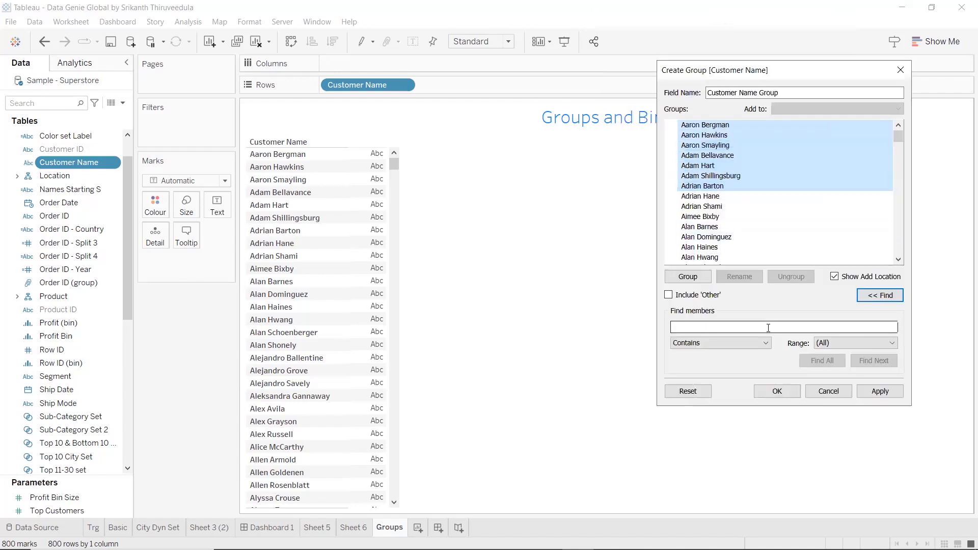
{"action": "left_click", "coordinate": [722, 344]}
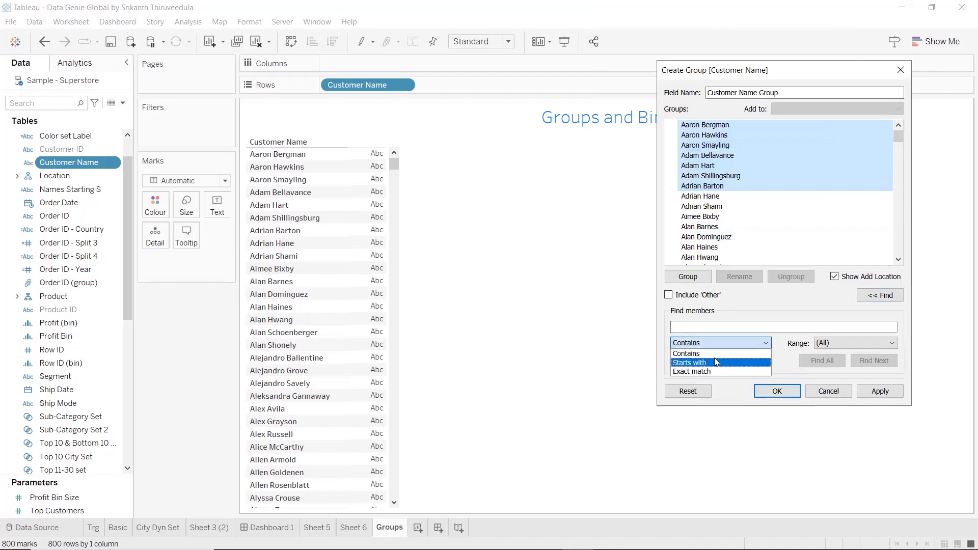
{"action": "left_click", "coordinate": [715, 360]}
{"action": "left_click", "coordinate": [709, 328]}
{"action": "type", "text": "a"}
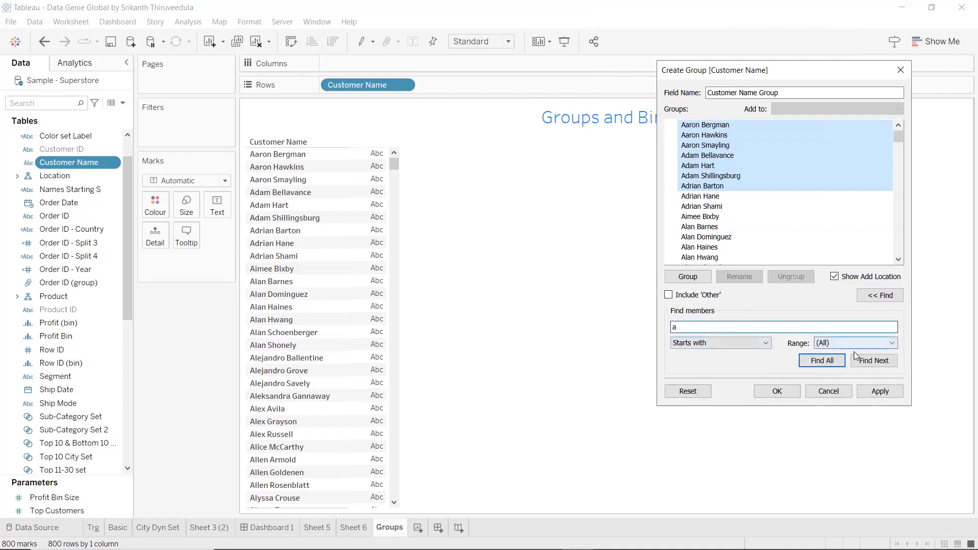
{"action": "left_click", "coordinate": [832, 359]}
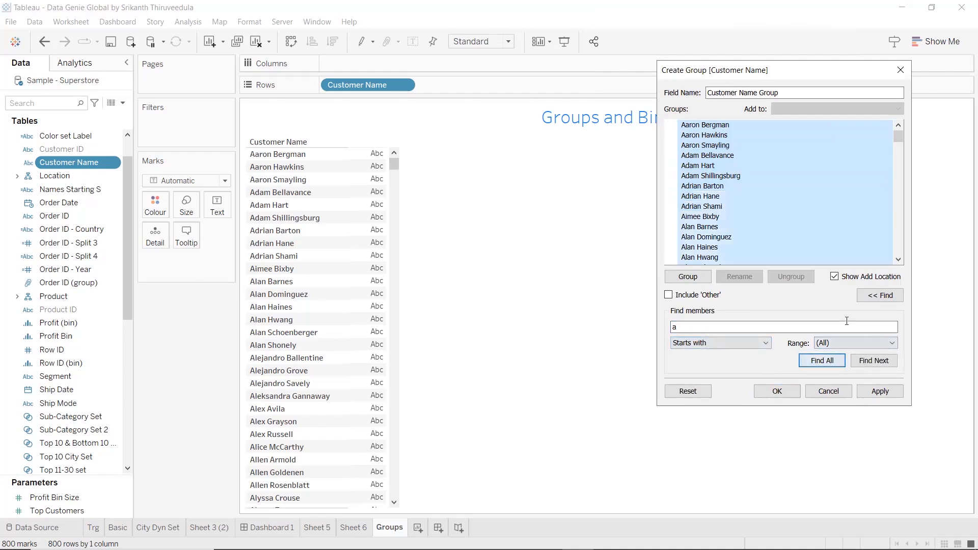
{"action": "mouse_move", "coordinate": [897, 137]}
{"action": "left_mouse_down"}
{"action": "mouse_move", "coordinate": [901, 148]}
{"action": "mouse_move", "coordinate": [904, 134]}
{"action": "left_mouse_up"}
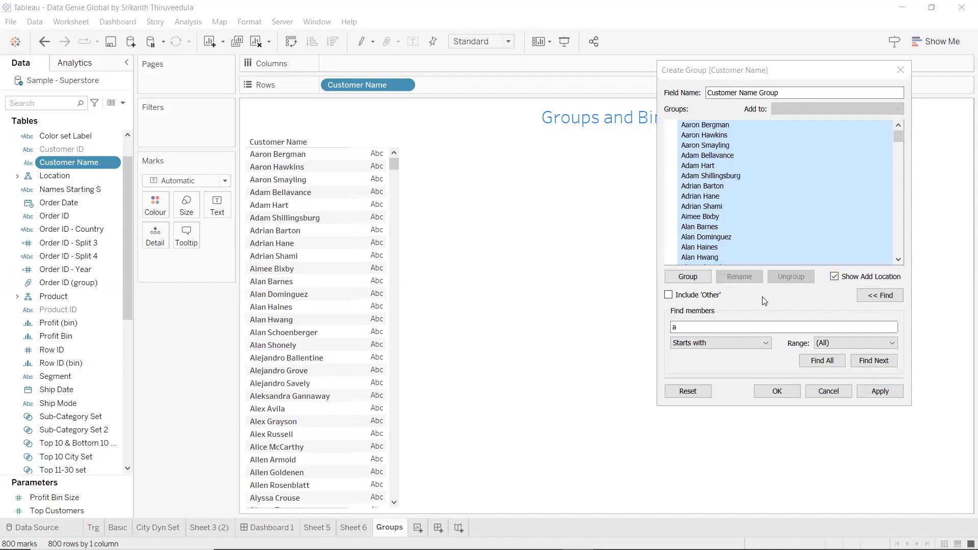
Group the selected members under the name "A Customers" and collapse that group
{"action": "left_click", "coordinate": [713, 283]}
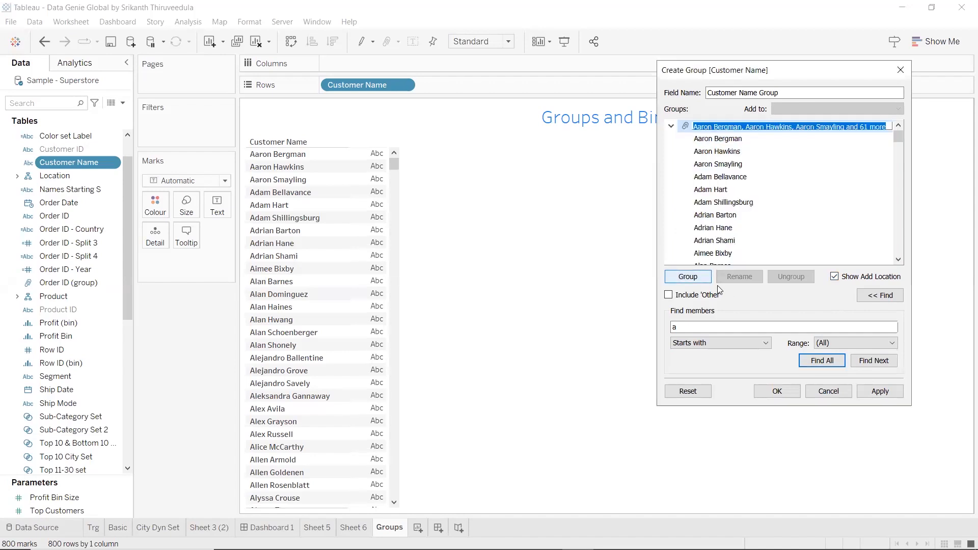
{"action": "type", "text": "A Customers"}
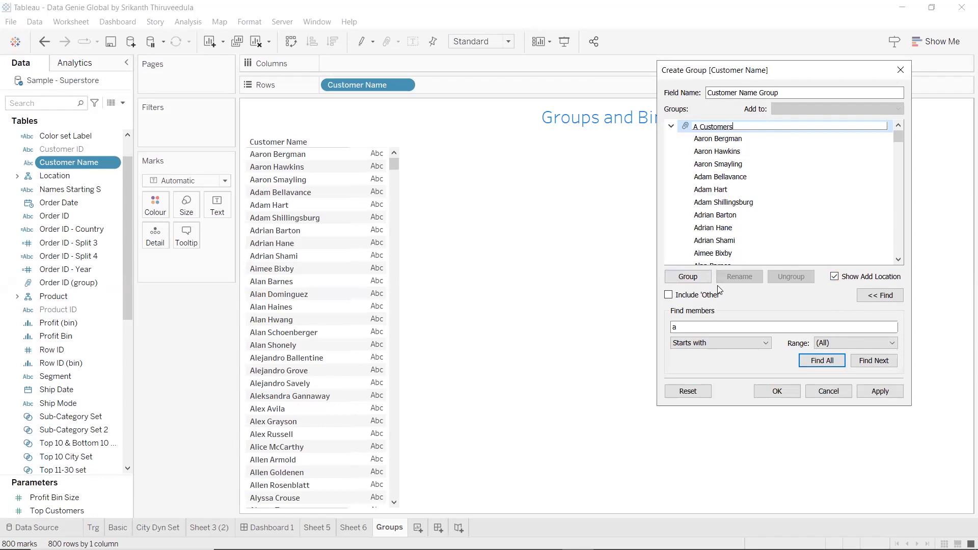
{"action": "left_click", "coordinate": [772, 329]}
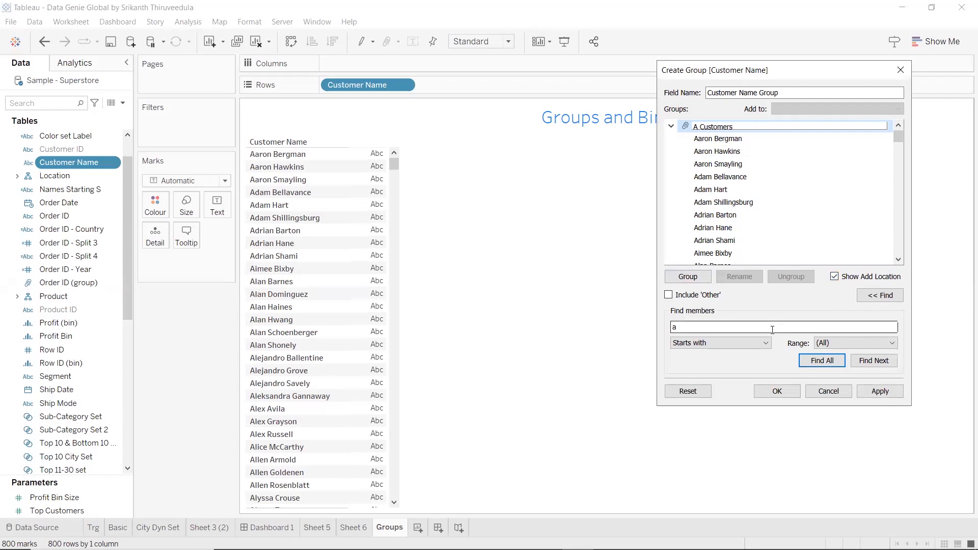
{"action": "key", "text": "Return"}
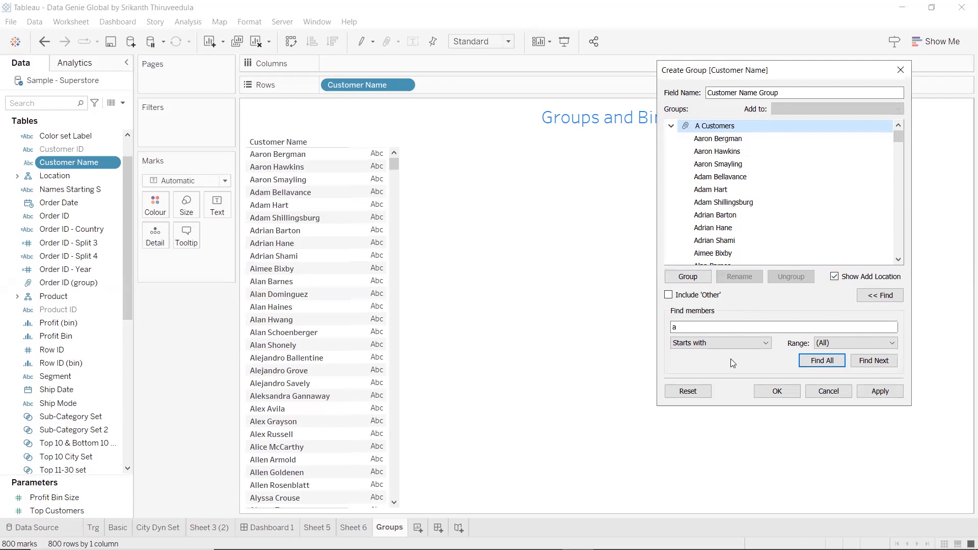
{"action": "left_click", "coordinate": [671, 125]}
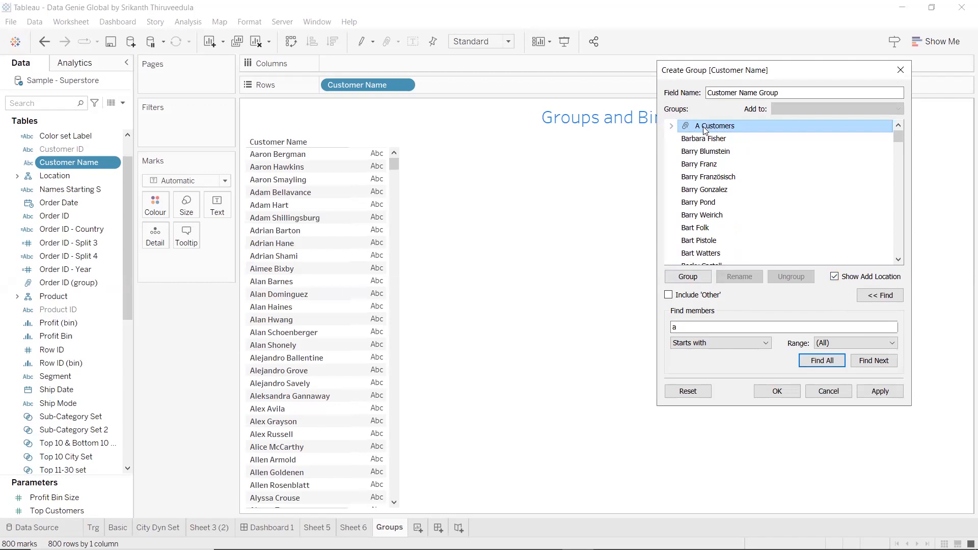
Find and select all customer members whose names start with "b"
{"action": "left_click_drag", "start_coordinate": [680, 328], "coordinate": [663, 326]}
{"action": "key", "text": "BackSpace"}
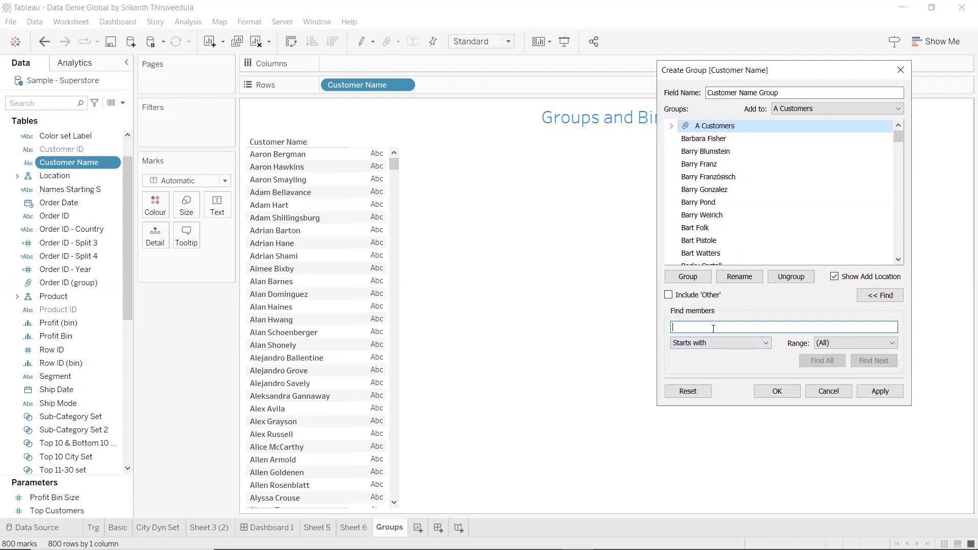
{"action": "type", "text": "b"}
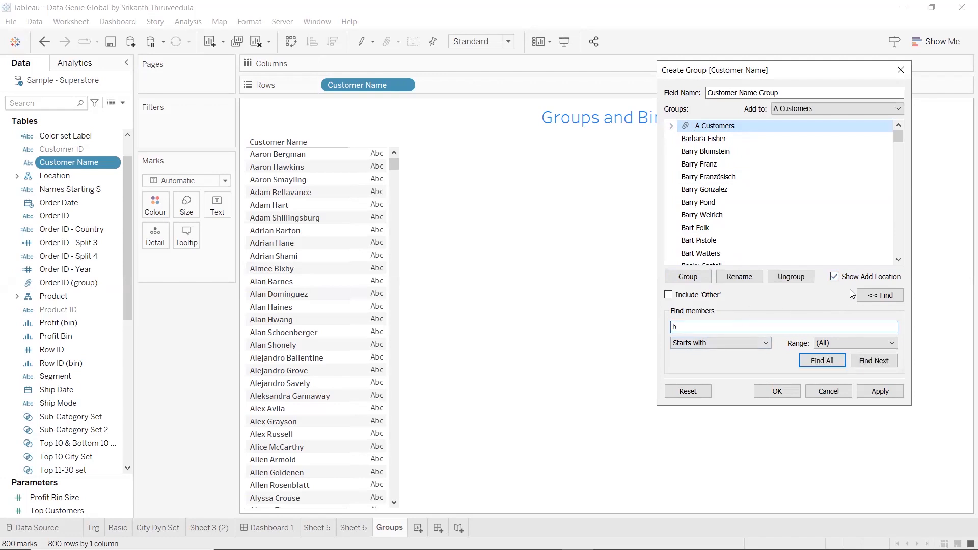
{"action": "left_click", "coordinate": [817, 362]}
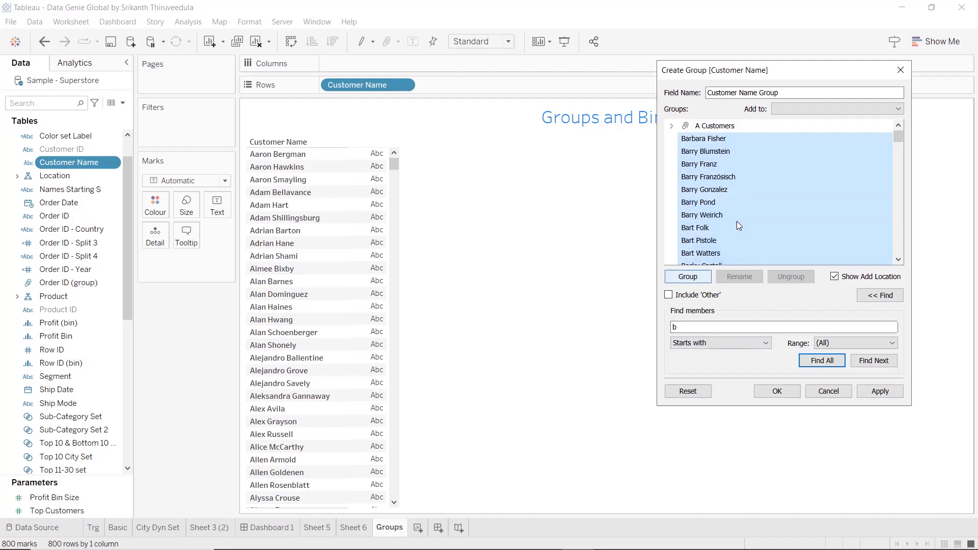
Group the selected members under the name "B Customers" and collapse that group
{"action": "left_click", "coordinate": [687, 276]}
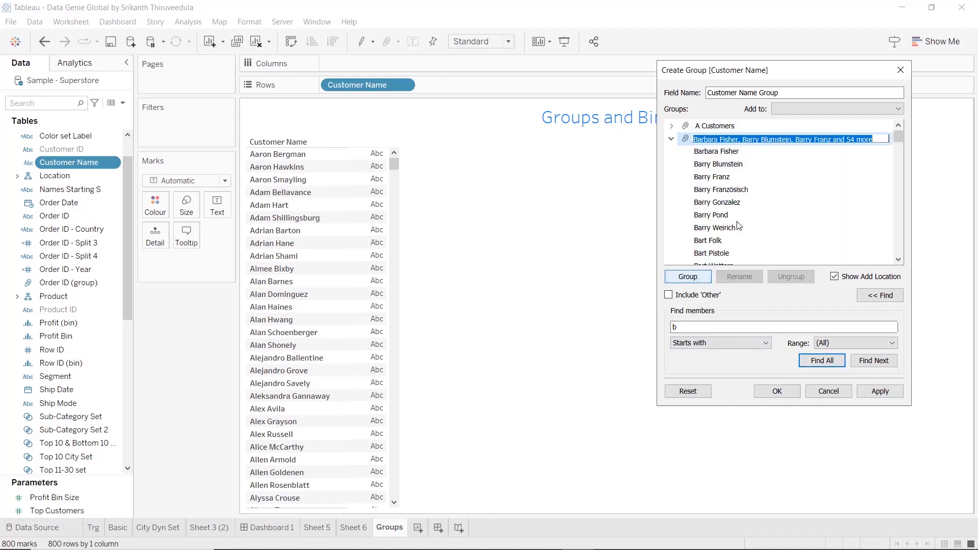
{"action": "type", "text": "B Cuso"}
{"action": "key", "text": "BackSpace"}
{"action": "type", "text": "tomer"}
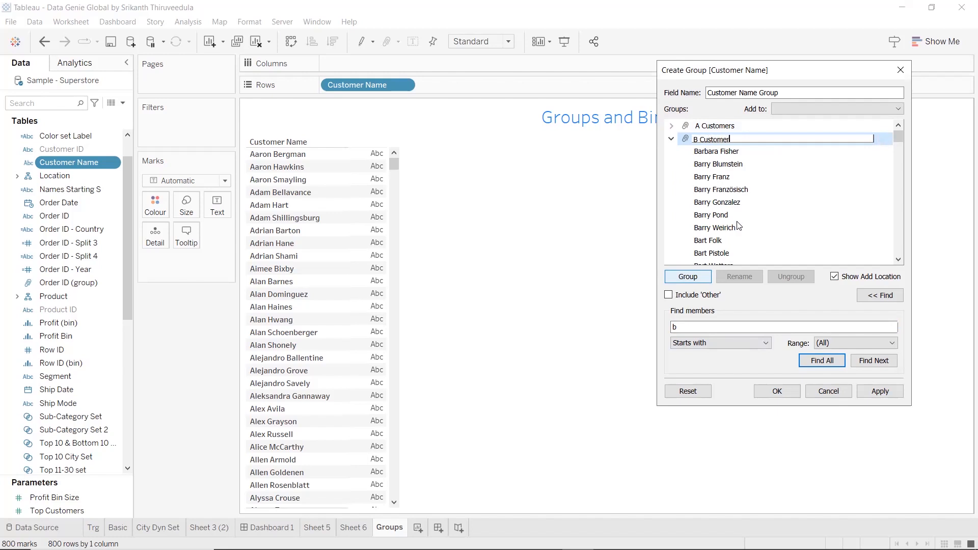
{"action": "type", "text": "s"}
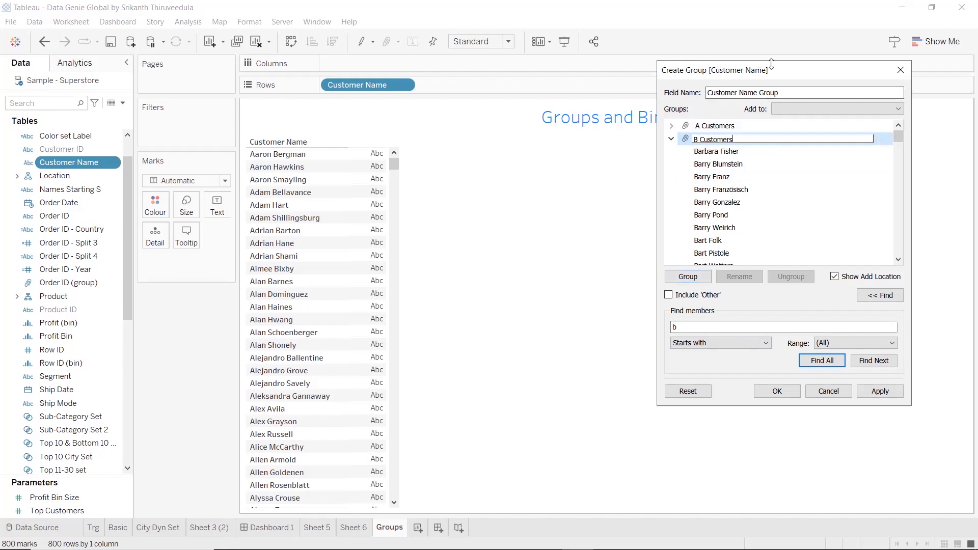
{"action": "left_click_drag", "start_coordinate": [780, 69], "coordinate": [782, 54]}
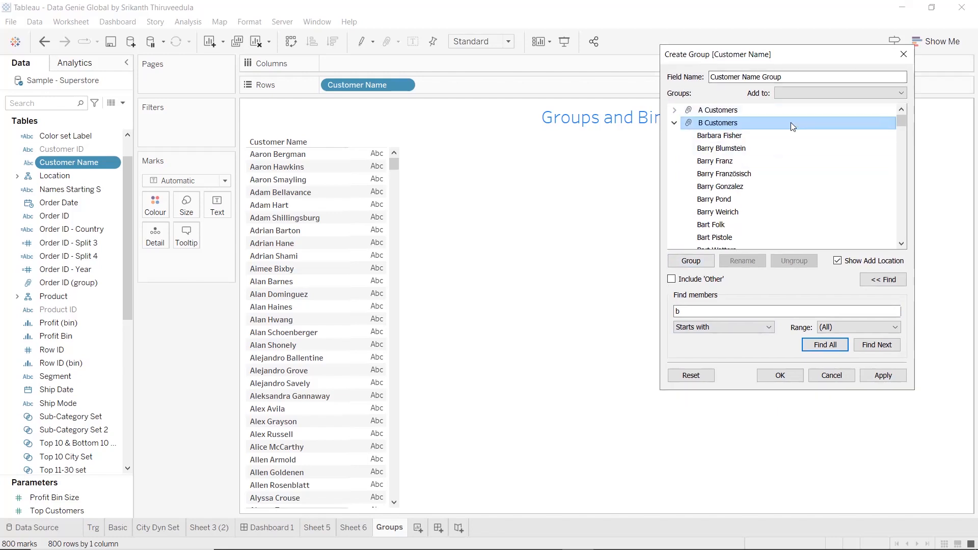
{"action": "left_click", "coordinate": [672, 125]}
{"action": "left_click", "coordinate": [575, 289]}
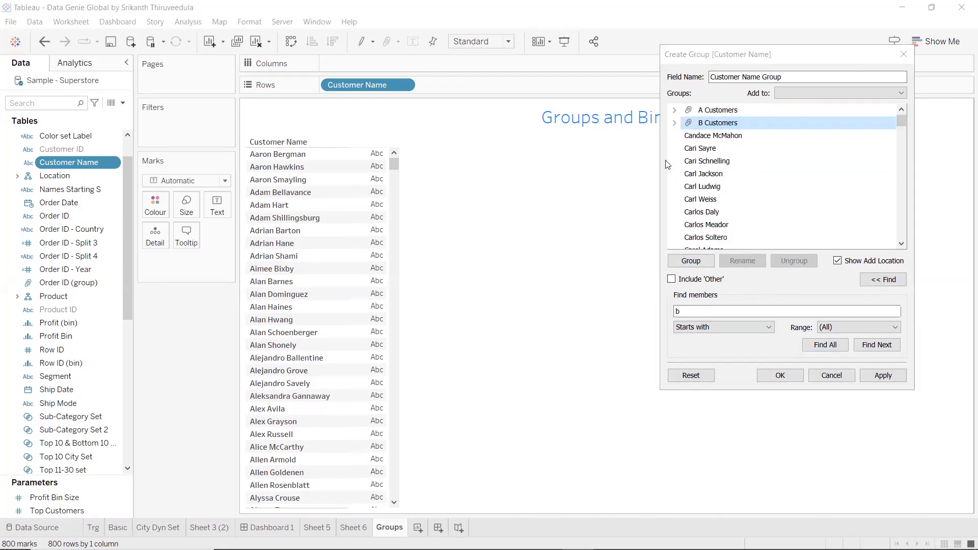
Switch the member search to Contains and select all customer names containing "an"
{"action": "left_click_drag", "start_coordinate": [702, 311], "coordinate": [673, 313]}
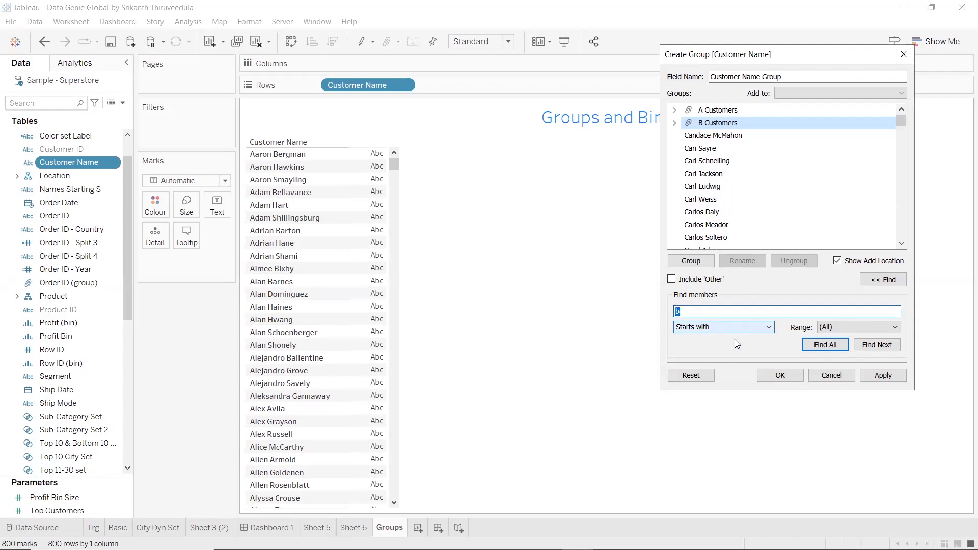
{"action": "left_click", "coordinate": [733, 326]}
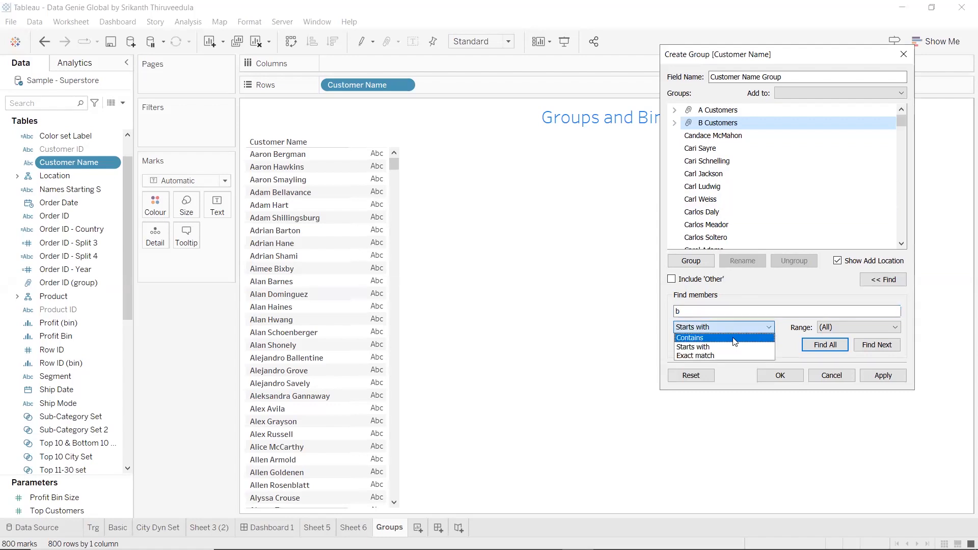
{"action": "left_click", "coordinate": [734, 338]}
{"action": "left_click_drag", "start_coordinate": [685, 311], "coordinate": [642, 306]}
{"action": "type", "text": "ton"}
{"action": "type", "text": "an"}
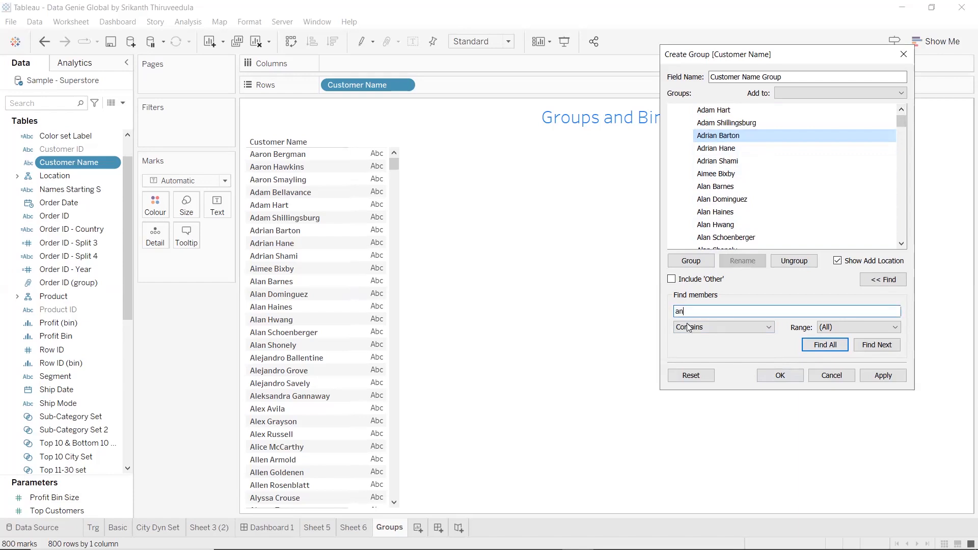
{"action": "left_click", "coordinate": [825, 349]}
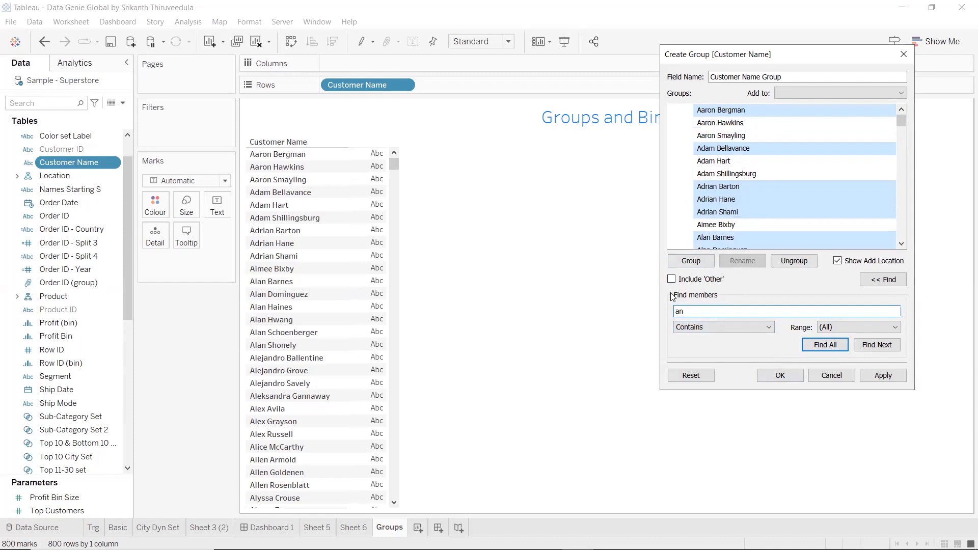
Group the selected members under the name "An Customers"
{"action": "left_click", "coordinate": [691, 261]}
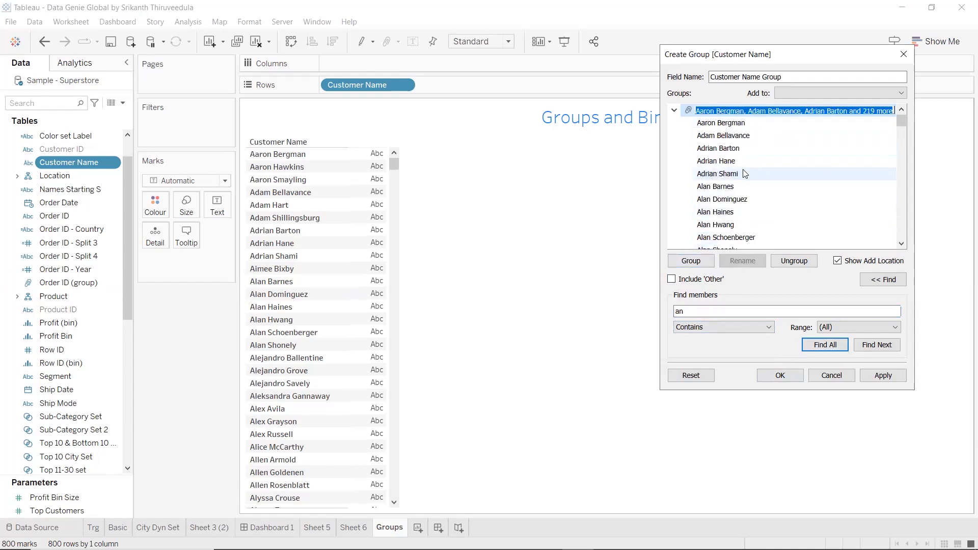
{"action": "type", "text": "An "}
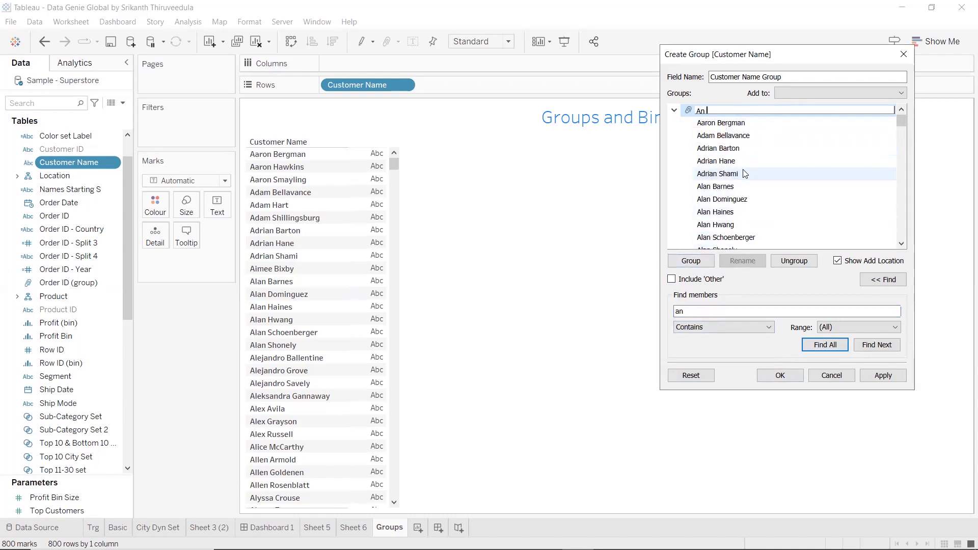
{"action": "type", "text": "Customers"}
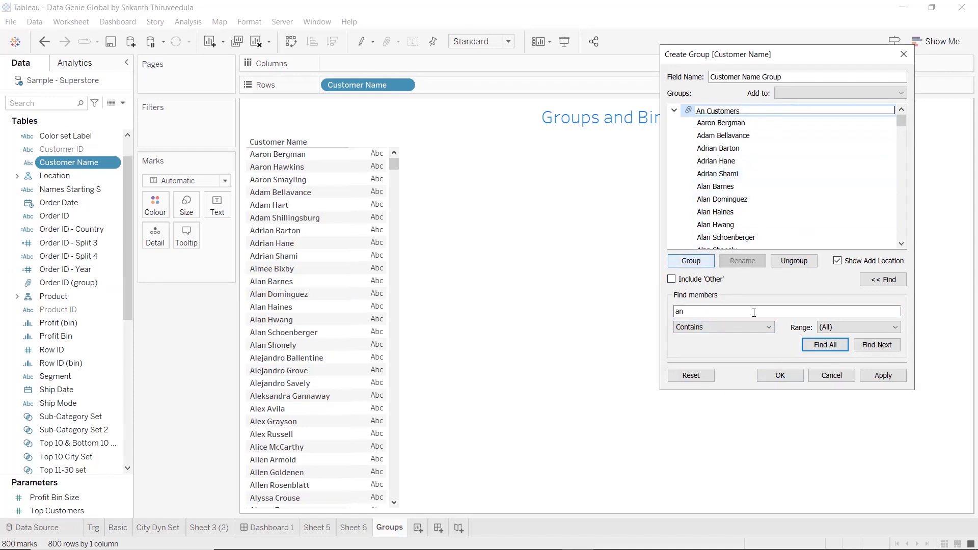
{"action": "key", "text": "Return"}
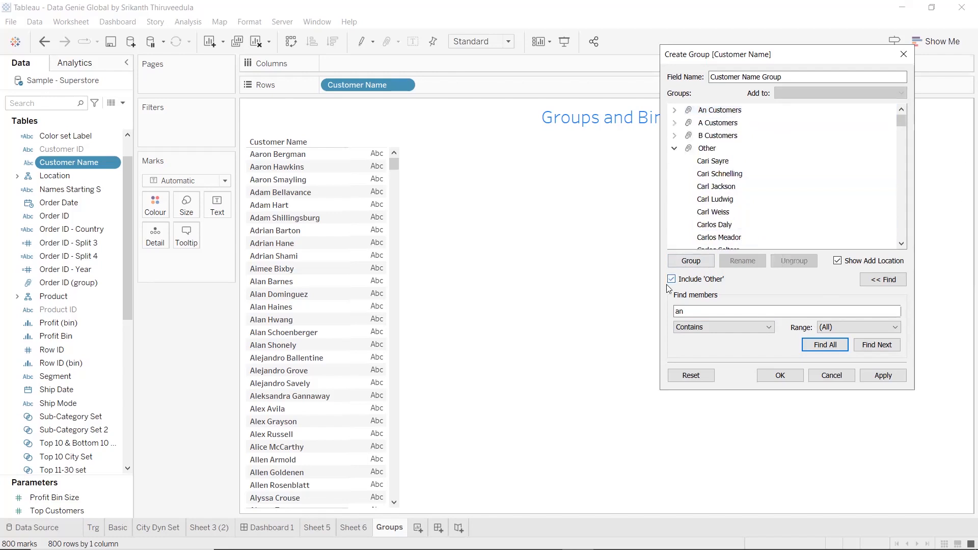
Collapse the Other group, clear the member search text, and apply and save the Customer Name Group field
{"action": "left_click", "coordinate": [674, 149]}
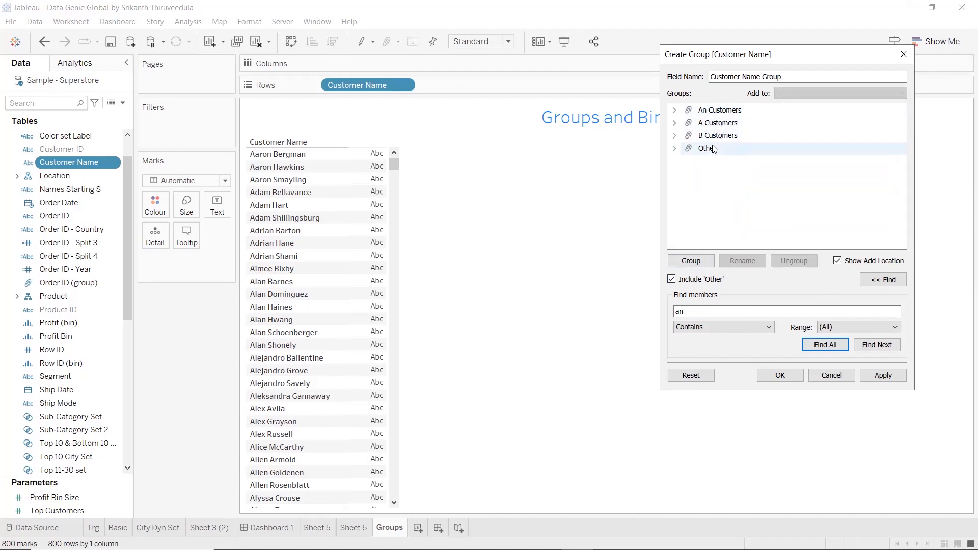
{"action": "left_click_drag", "start_coordinate": [693, 312], "coordinate": [659, 312]}
{"action": "key", "text": "BackSpace"}
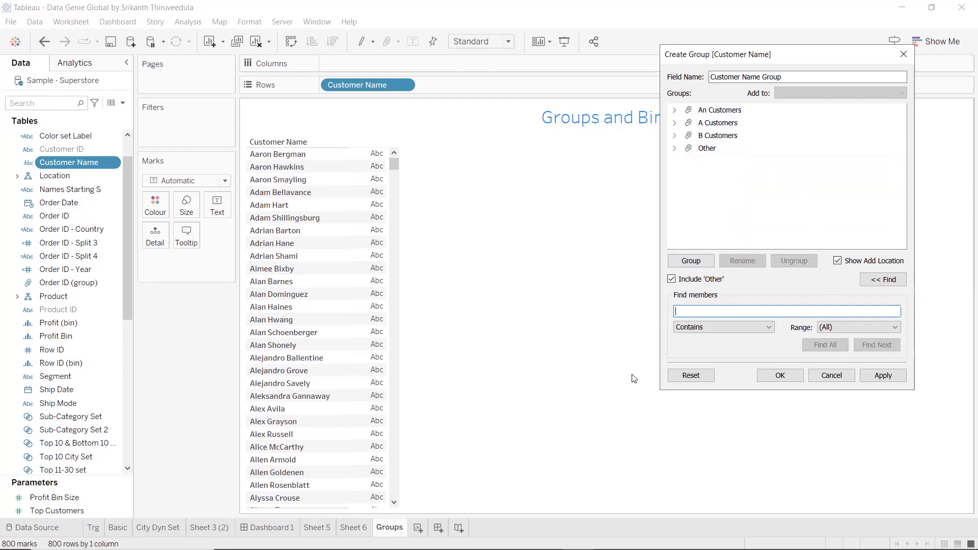
{"action": "left_click", "coordinate": [883, 376]}
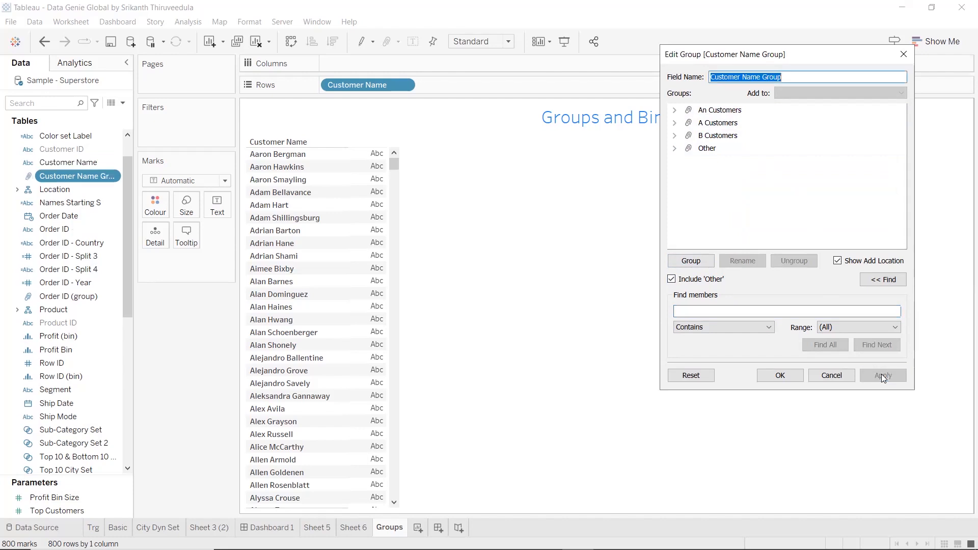
{"action": "left_click", "coordinate": [781, 375]}
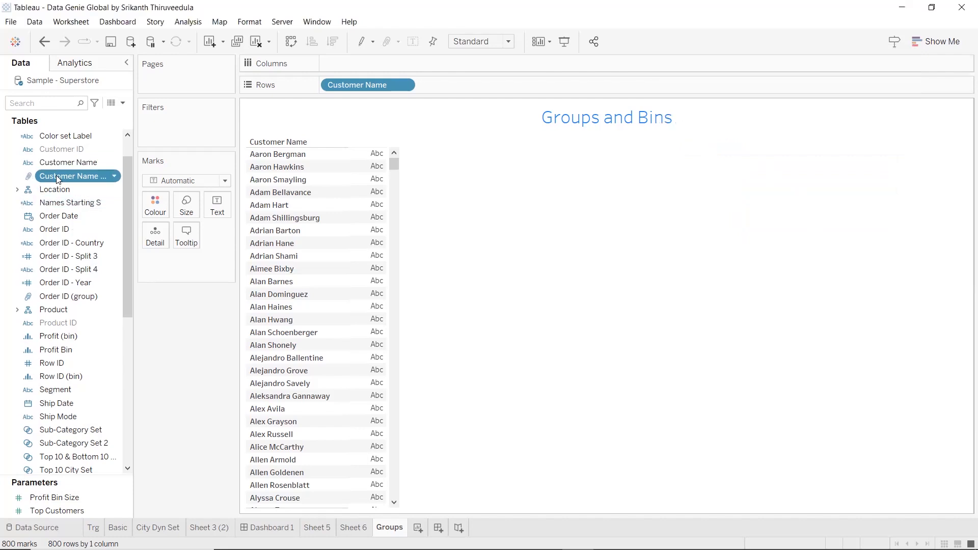
Replace Customer Name with Customer Name Group on Rows
{"action": "left_click_drag", "start_coordinate": [74, 179], "coordinate": [327, 87]}
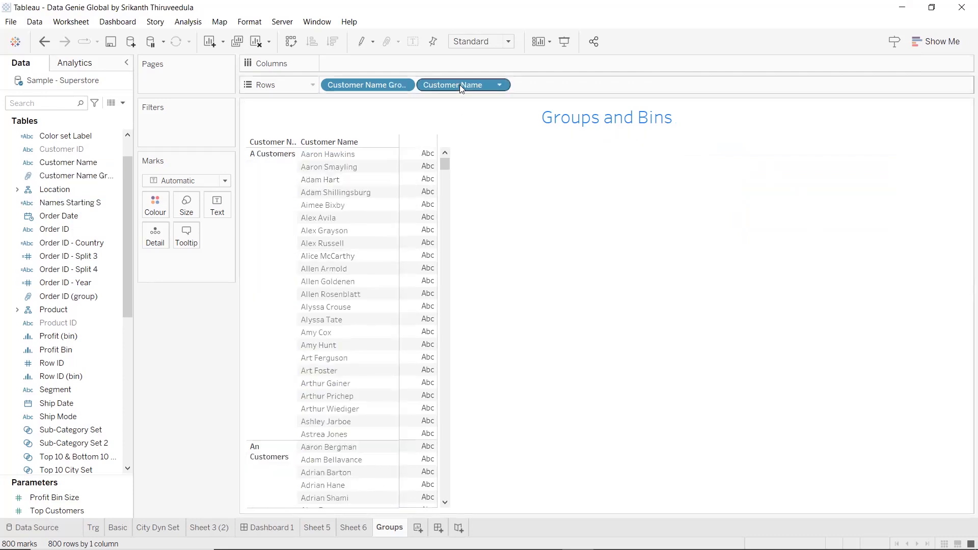
{"action": "left_click_drag", "start_coordinate": [459, 84], "coordinate": [20, 299]}
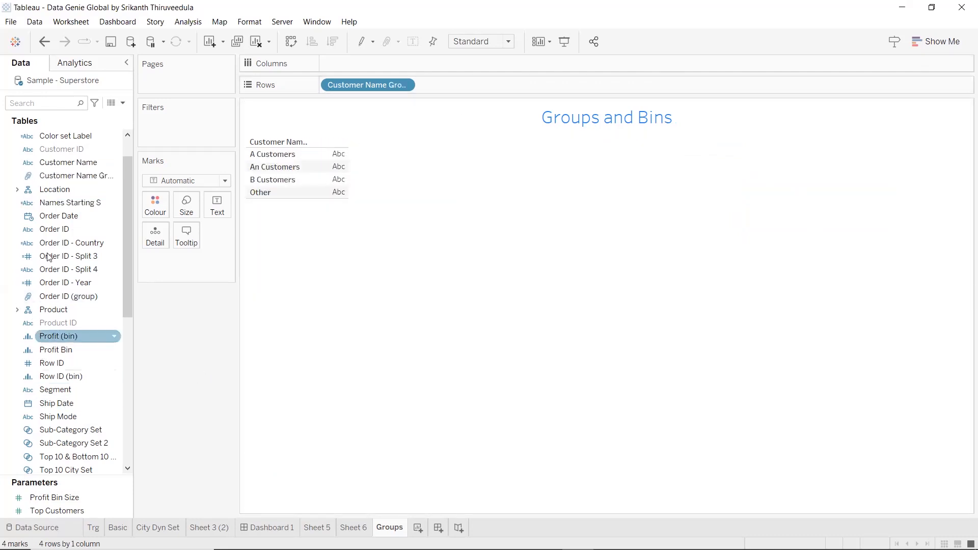
Find the Sales measure, show its sum as text for each customer group, and widen the row header column
{"action": "left_click", "coordinate": [59, 102]}
{"action": "type", "text": "sa"}
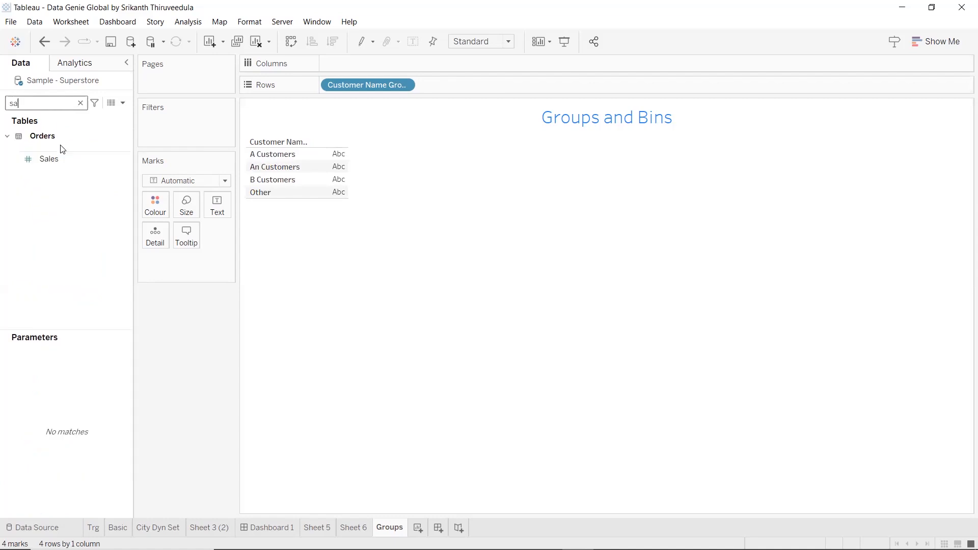
{"action": "left_click", "coordinate": [71, 161]}
{"action": "left_click_drag", "start_coordinate": [70, 159], "coordinate": [214, 202]}
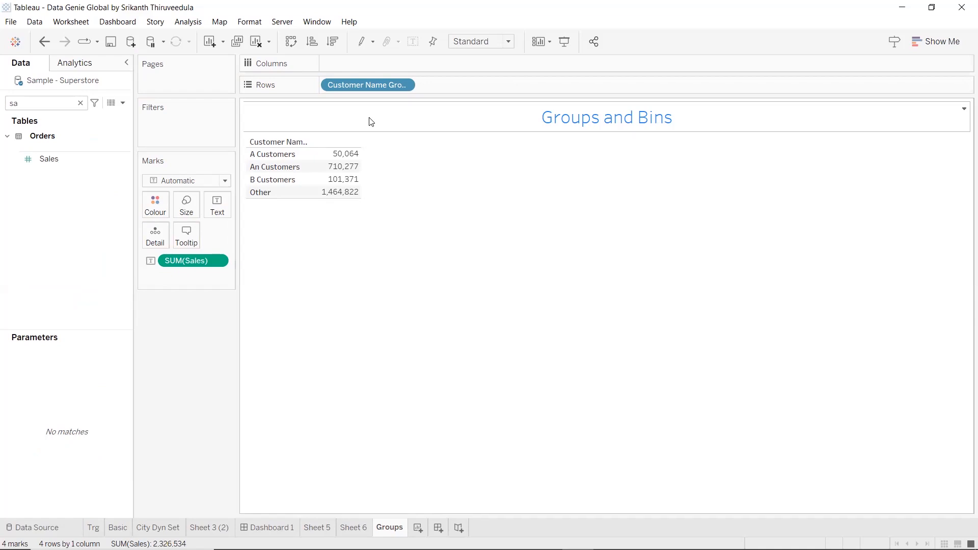
{"action": "mouse_move", "coordinate": [312, 168]}
{"action": "left_click_drag", "start_coordinate": [310, 167], "coordinate": [339, 170]}
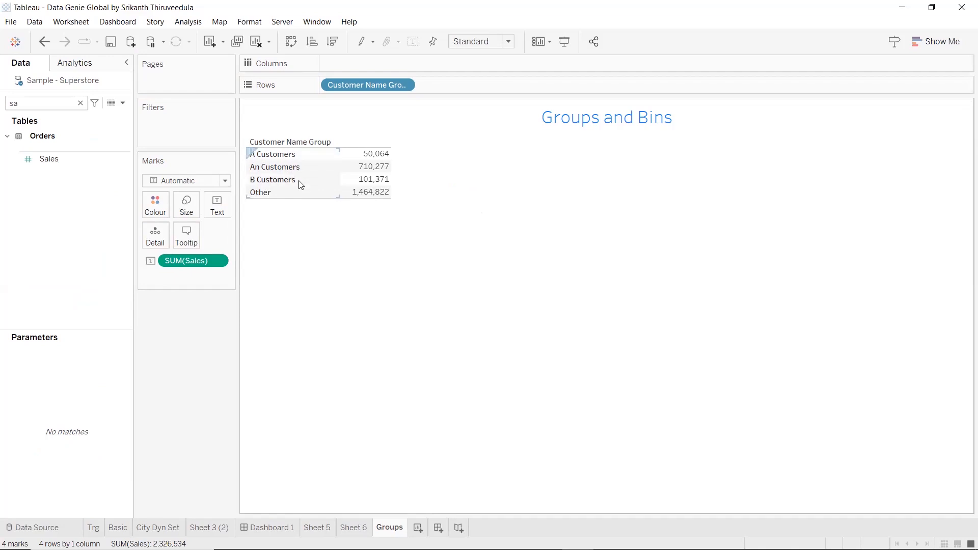
{"action": "mouse_move", "coordinate": [369, 181]}
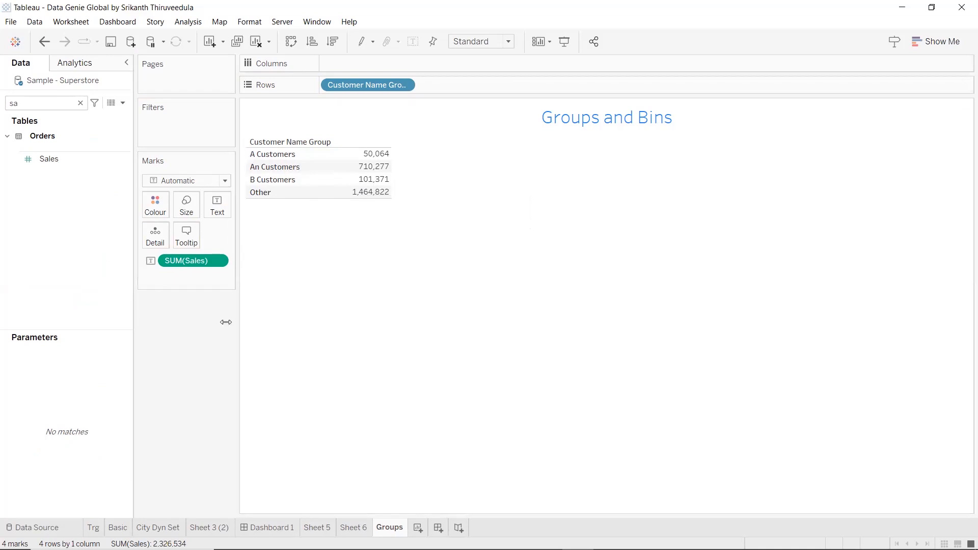
Clear the field search, open group creation for the Profit measure, and look through its individual values
{"action": "left_click", "coordinate": [81, 103]}
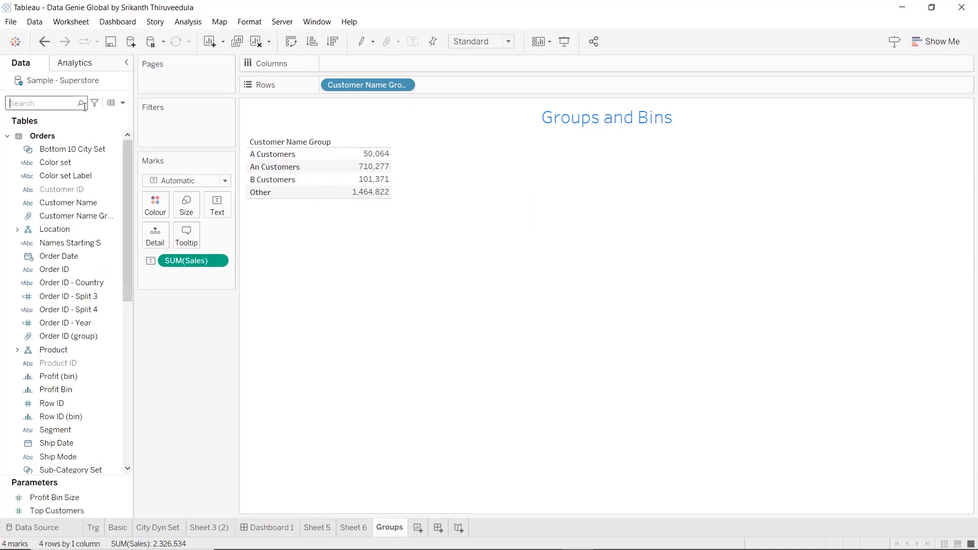
{"action": "scroll", "coordinate": [100, 293], "scroll_direction": "down", "scroll_amount": 1}
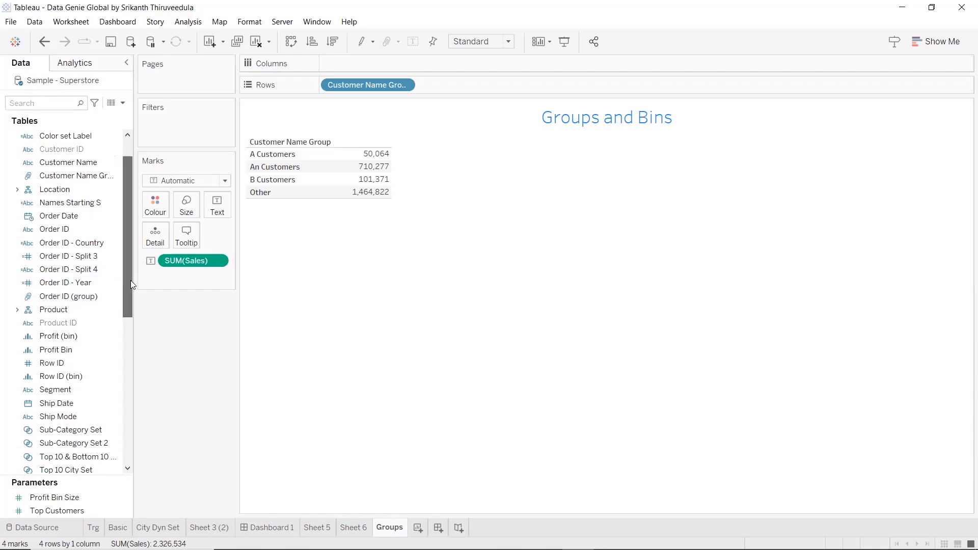
{"action": "scroll", "coordinate": [130, 275], "scroll_direction": "up", "scroll_amount": 1}
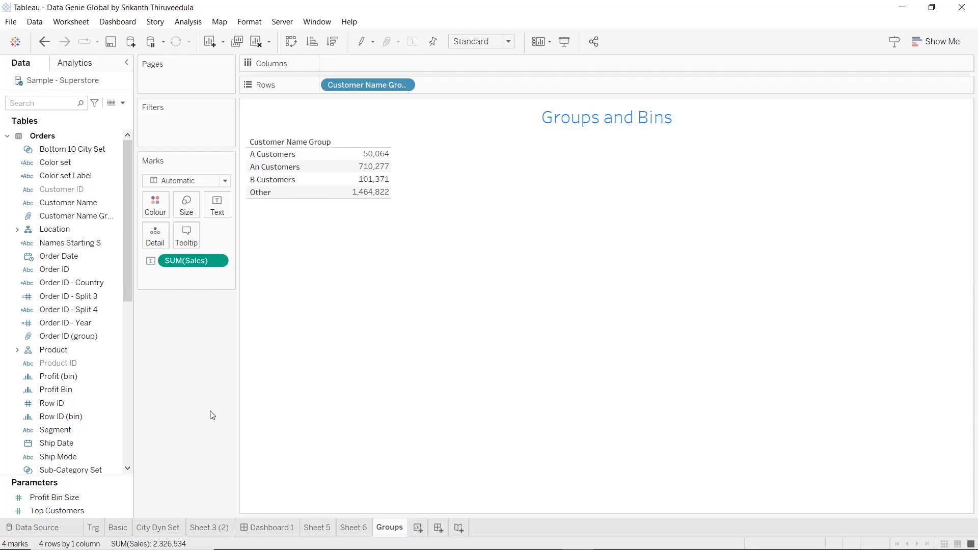
{"action": "scroll", "coordinate": [114, 313], "scroll_direction": "down", "scroll_amount": 2}
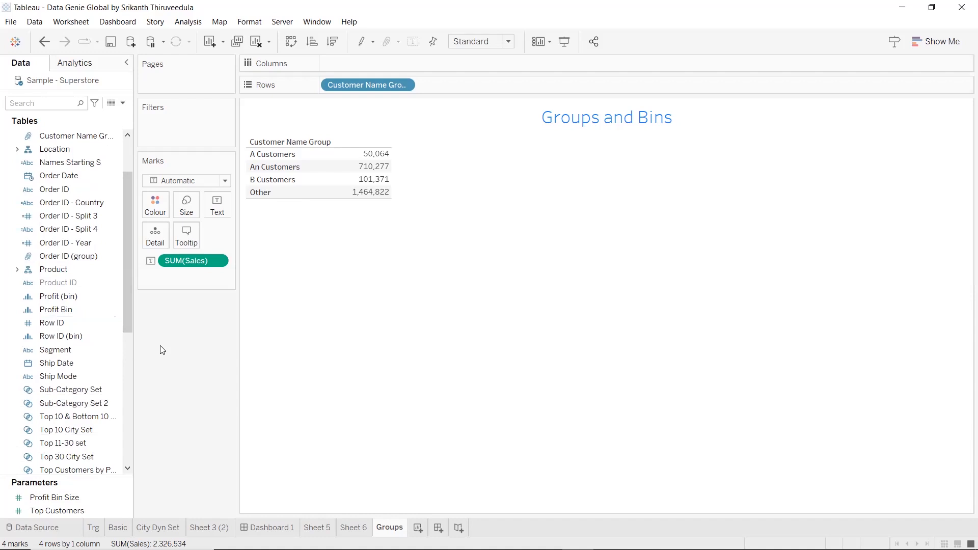
{"action": "scroll", "coordinate": [131, 388], "scroll_direction": "up", "scroll_amount": 2}
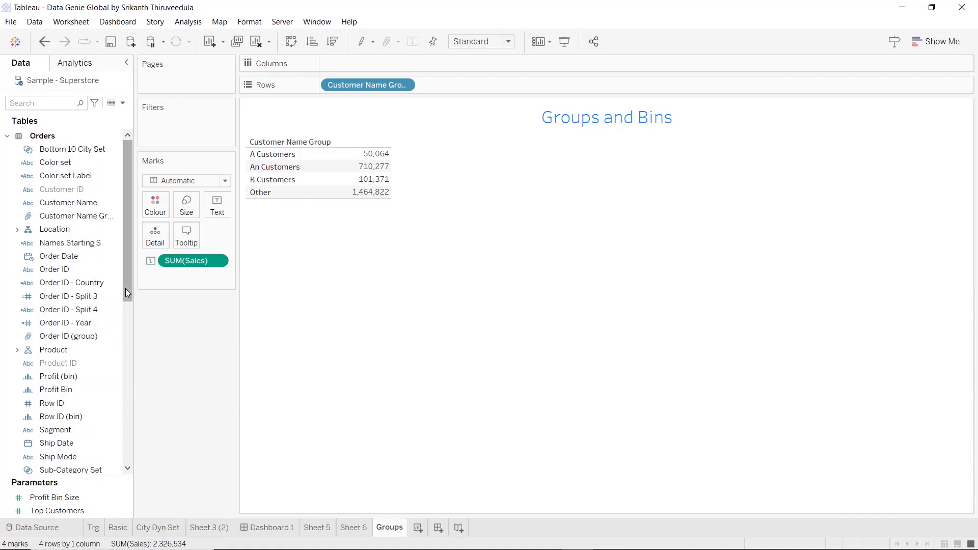
{"action": "scroll", "coordinate": [128, 293], "scroll_direction": "down", "scroll_amount": 3}
{"action": "scroll", "coordinate": [125, 288], "scroll_direction": "down", "scroll_amount": 3}
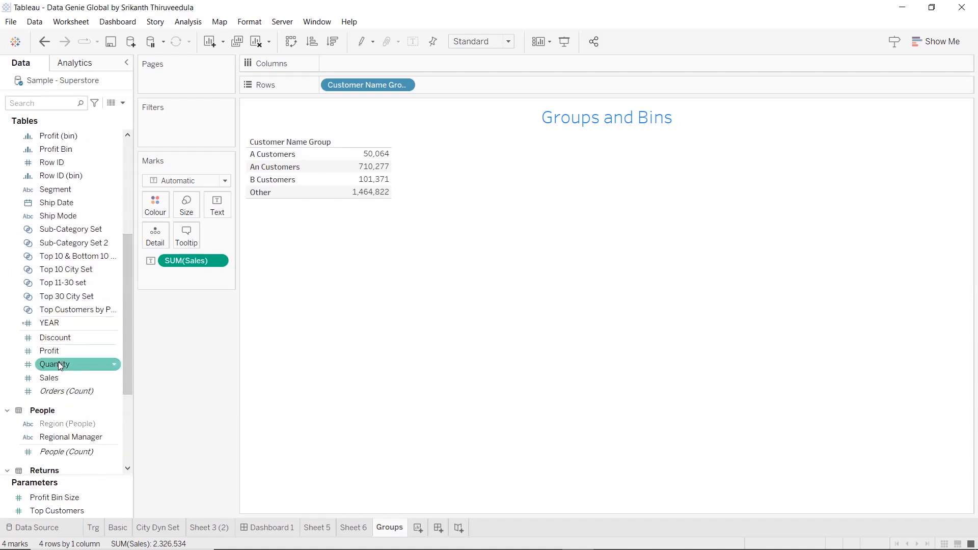
{"action": "right_click", "coordinate": [61, 352]}
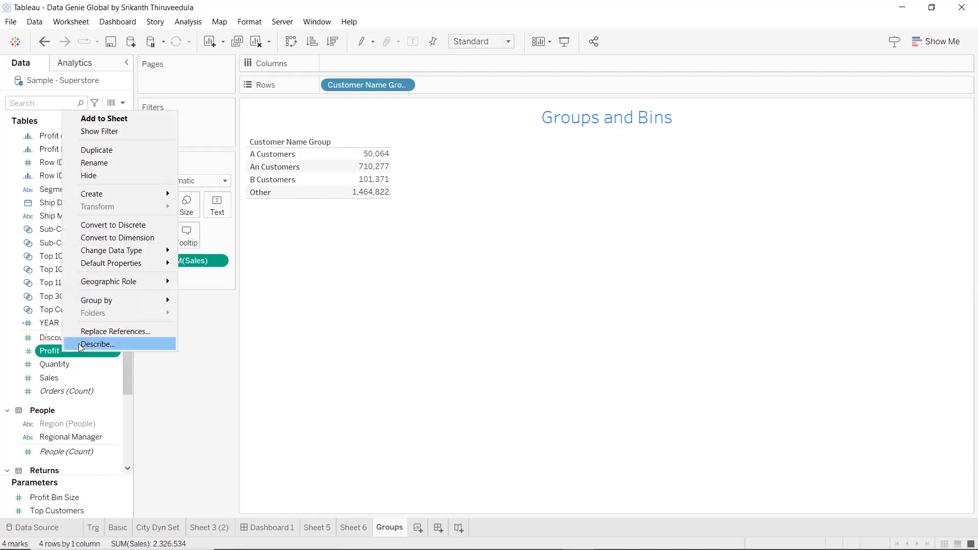
{"action": "mouse_move", "coordinate": [158, 194]}
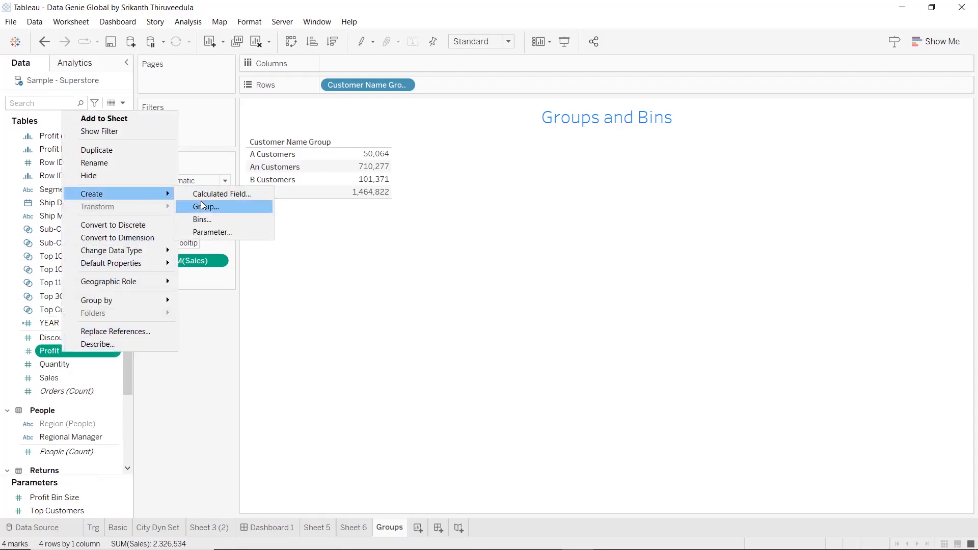
{"action": "key", "text": "Return"}
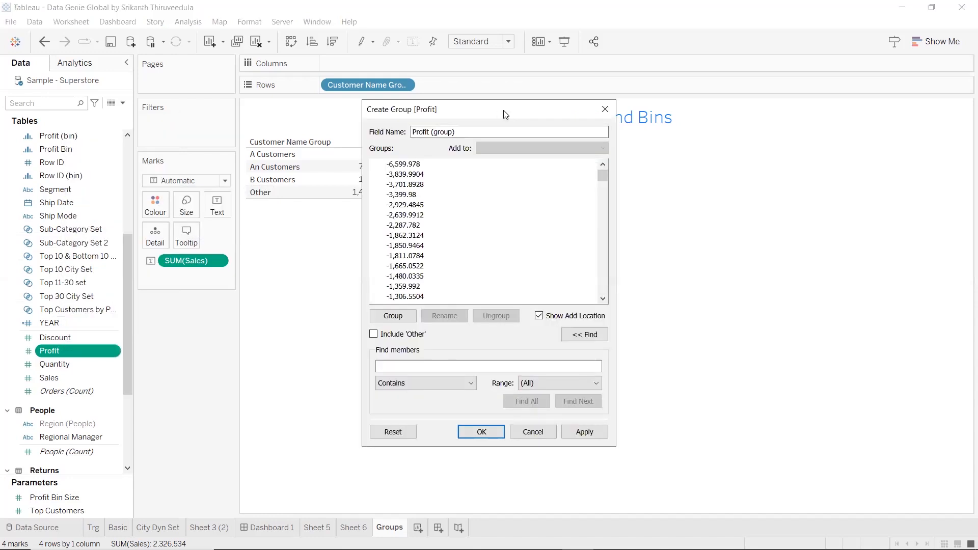
{"action": "left_click_drag", "start_coordinate": [503, 111], "coordinate": [782, 60]}
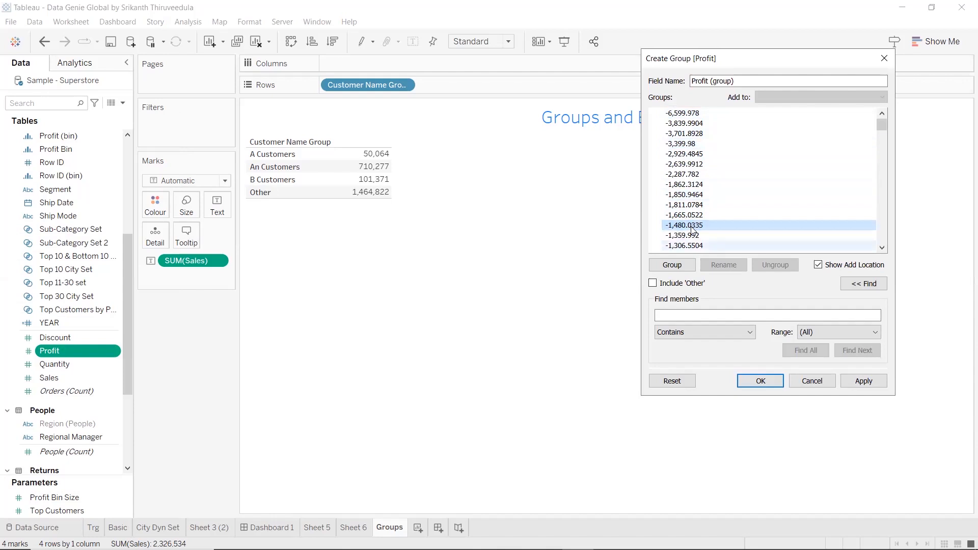
{"action": "scroll", "coordinate": [795, 192], "scroll_direction": "down", "scroll_amount": 3}
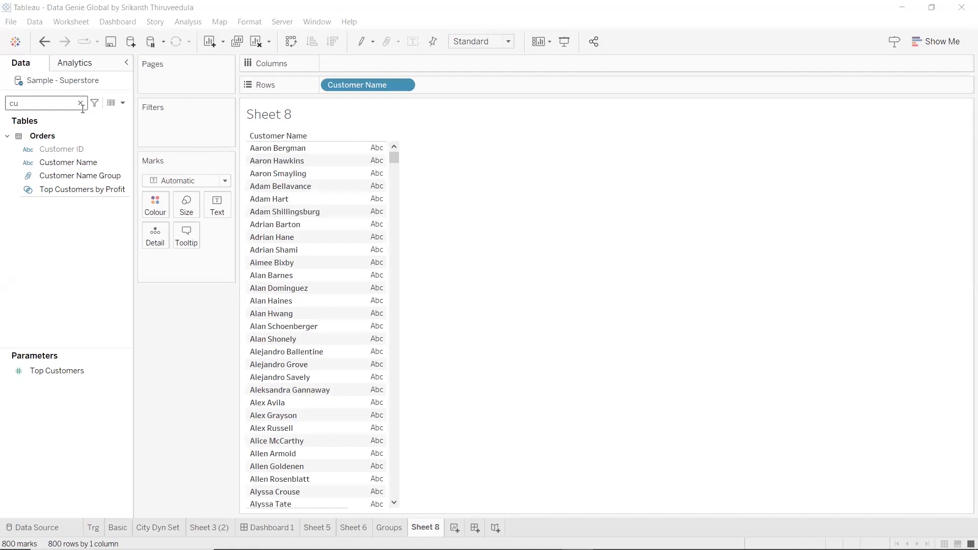
Start a set from Customer Name using all members, limited to the top 10 by sum of Sales
{"action": "right_click", "coordinate": [92, 163]}
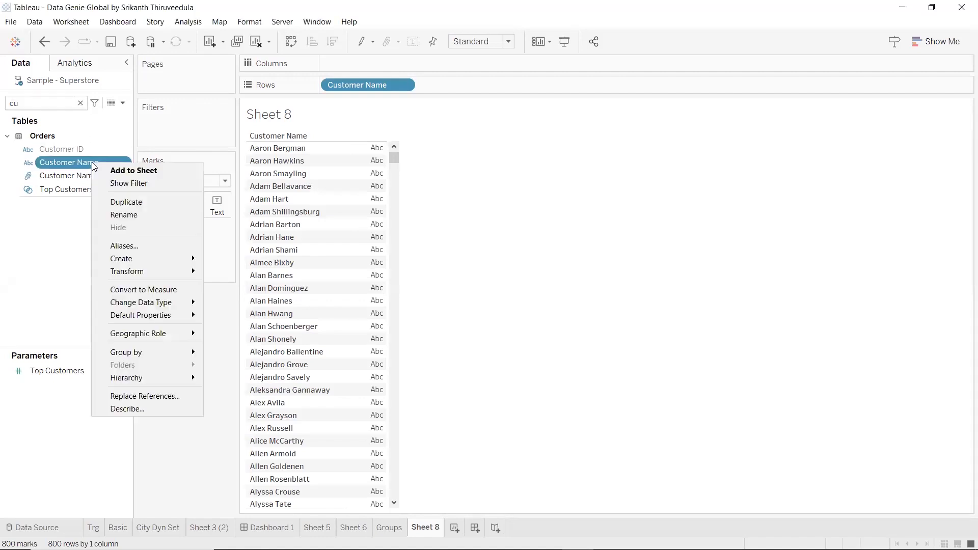
{"action": "mouse_move", "coordinate": [140, 256]}
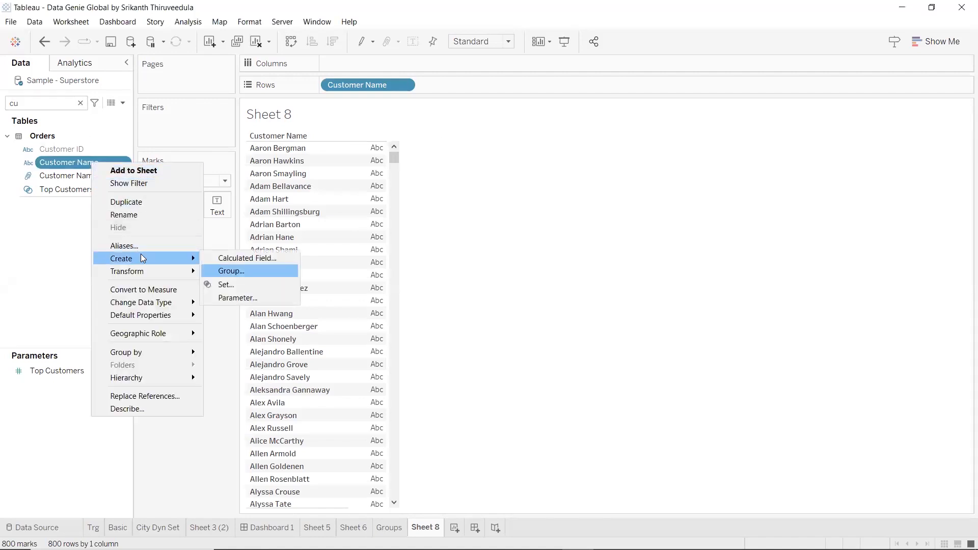
{"action": "left_click", "coordinate": [244, 285]}
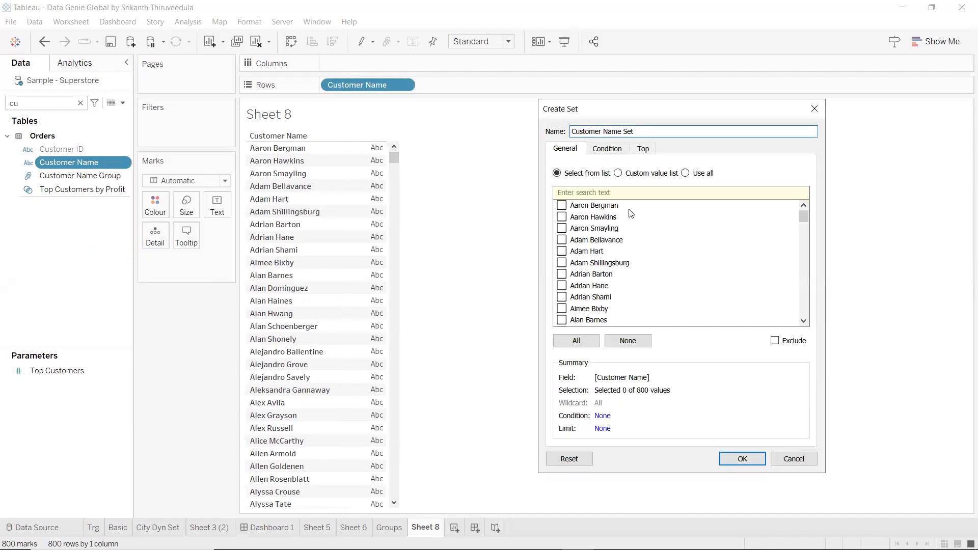
{"action": "left_click", "coordinate": [695, 174]}
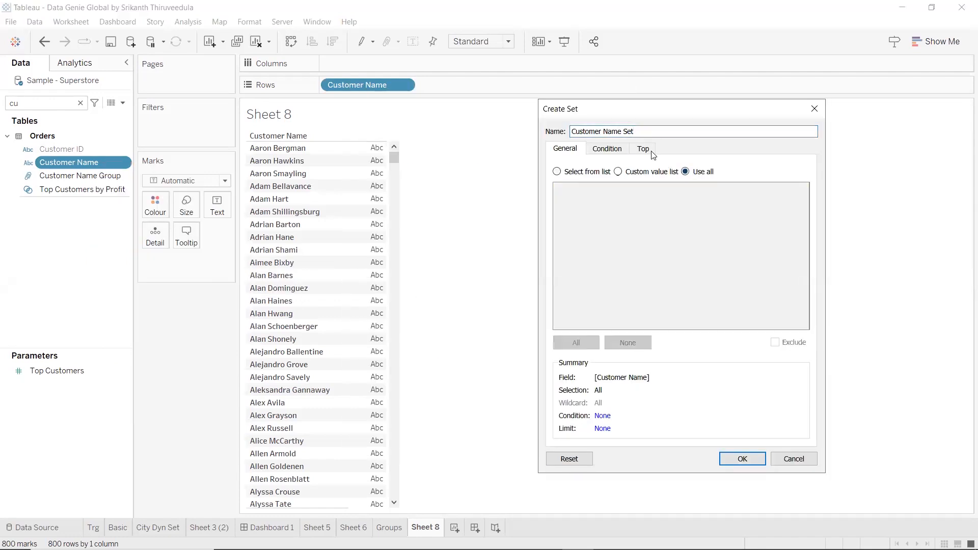
{"action": "left_click", "coordinate": [643, 150]}
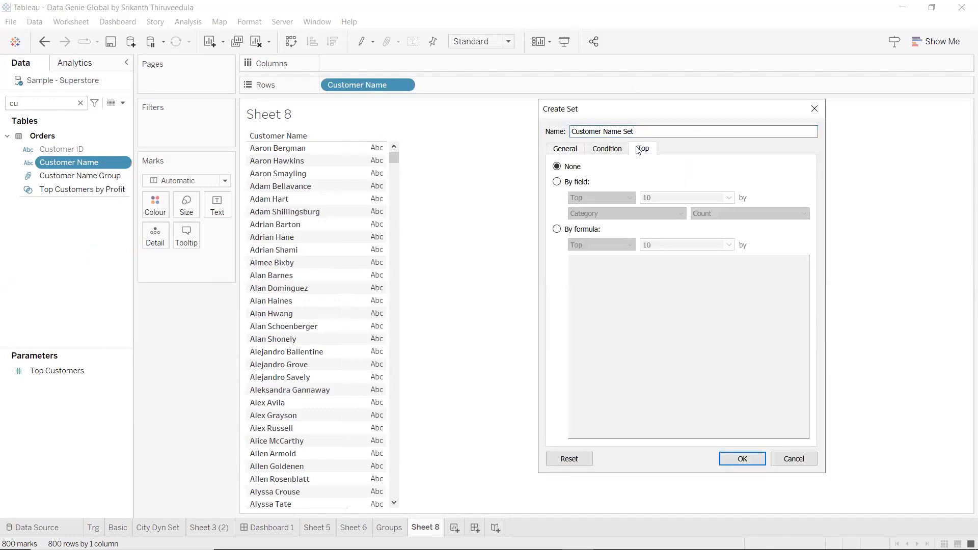
{"action": "left_click", "coordinate": [558, 182]}
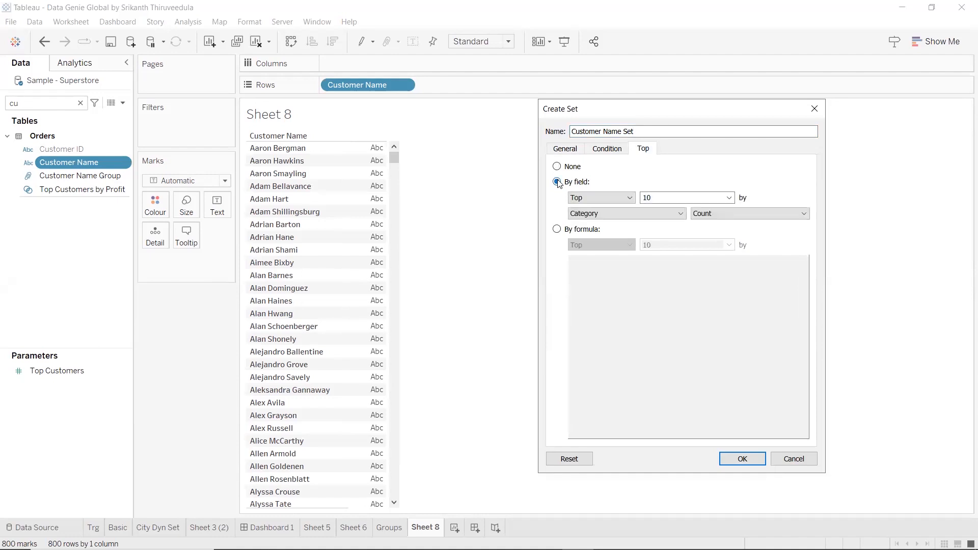
{"action": "left_click", "coordinate": [663, 214]}
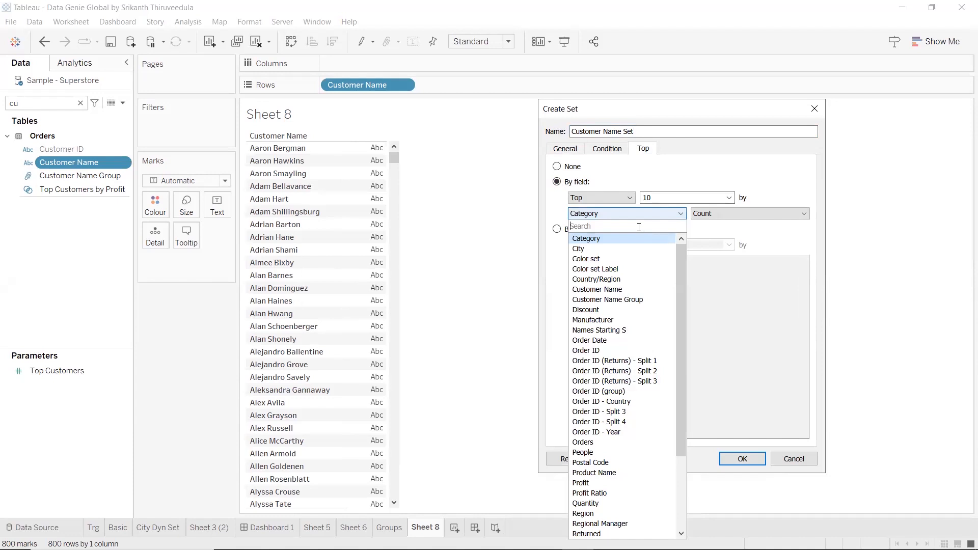
{"action": "type", "text": "sa"}
{"action": "key", "text": "Return"}
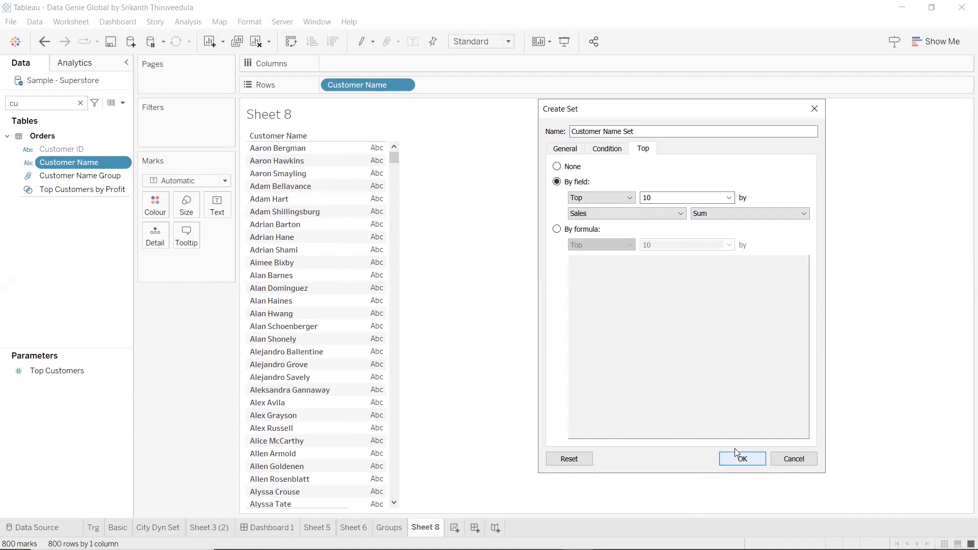
Name the set "Customer Name Set top 10" and create it
{"action": "left_click", "coordinate": [647, 133]}
{"action": "type", "text": "top 10"}
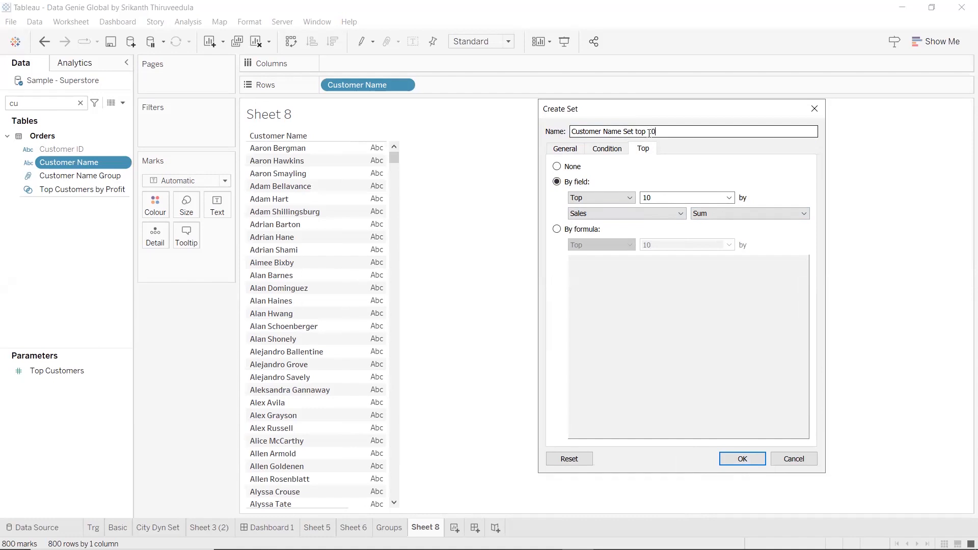
{"action": "left_click", "coordinate": [742, 459]}
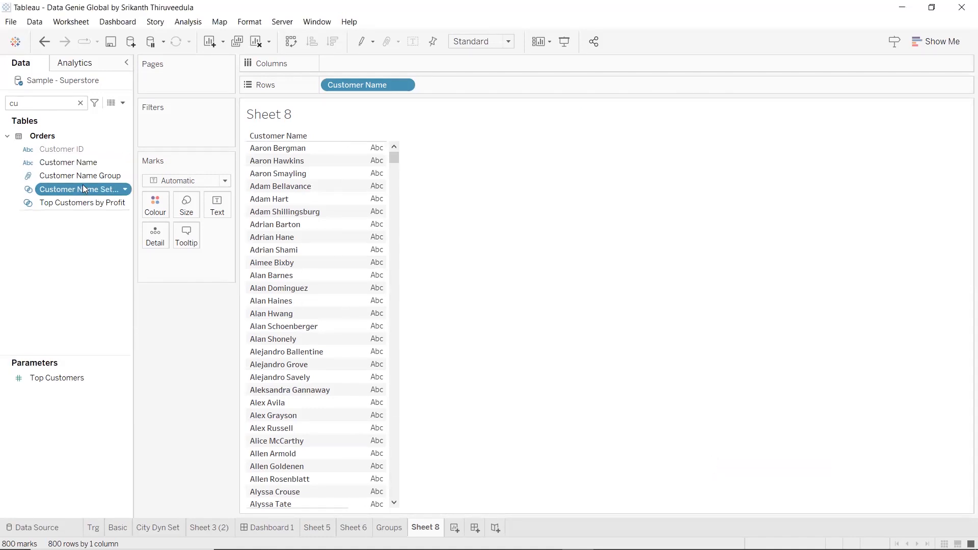
Add the top 10 customer set to Rows after Customer Name and switch it to show members in set
{"action": "left_click_drag", "start_coordinate": [95, 191], "coordinate": [493, 85]}
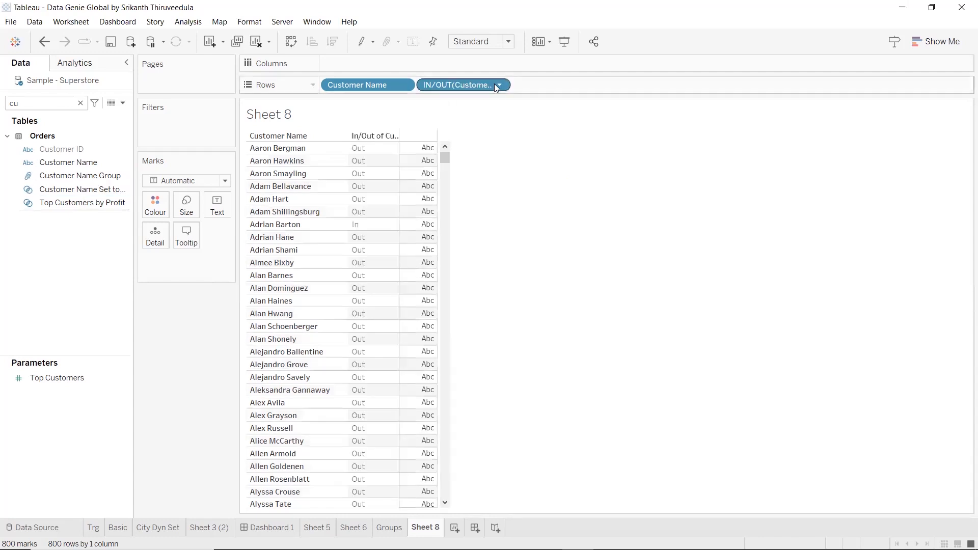
{"action": "left_click", "coordinate": [498, 85]}
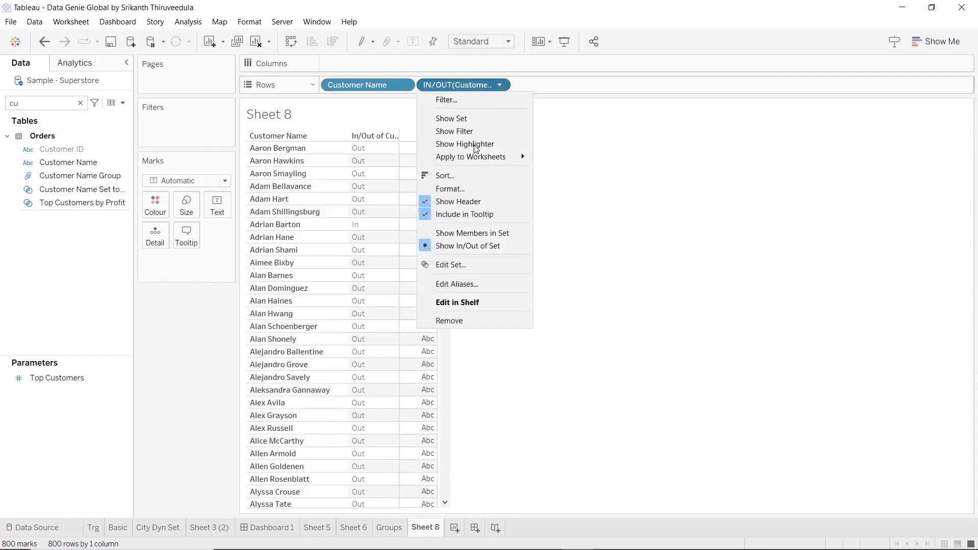
{"action": "left_click", "coordinate": [460, 232]}
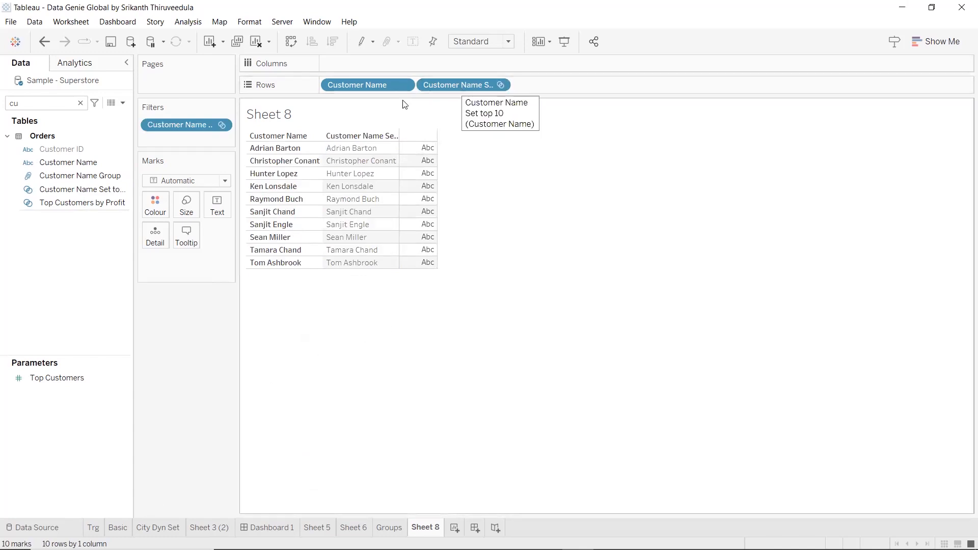
Remove the top 10 customer set from Rows and from Filters
{"action": "left_click_drag", "start_coordinate": [463, 86], "coordinate": [217, 377]}
{"action": "left_click_drag", "start_coordinate": [195, 124], "coordinate": [198, 390]}
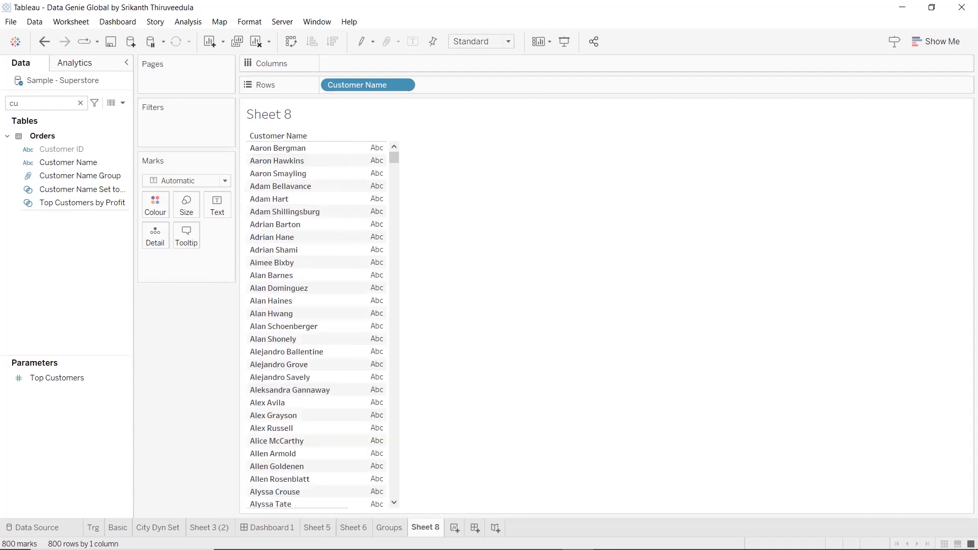
Undo the removal of the top 10 customer set and remove it again from Filters and Rows
{"action": "left_click", "coordinate": [45, 40]}
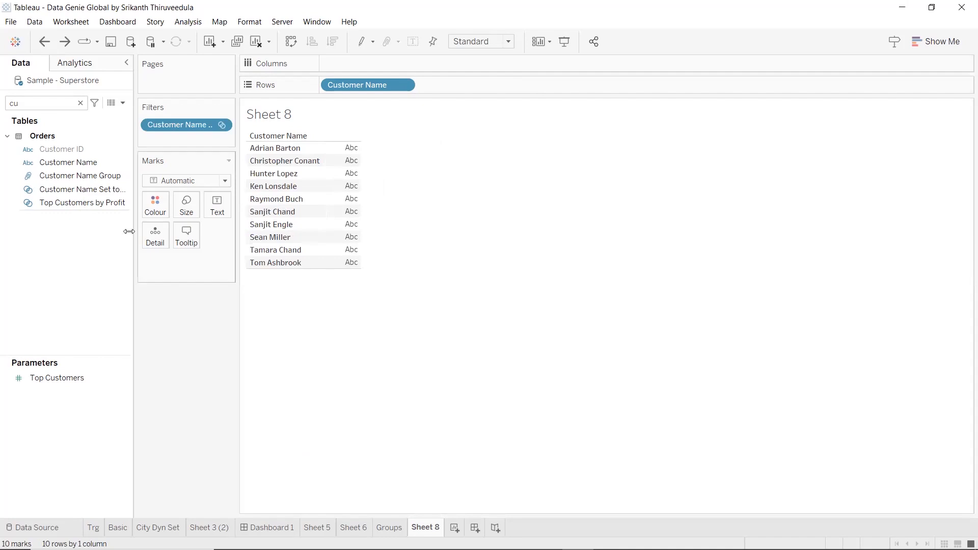
{"action": "left_click", "coordinate": [44, 41]}
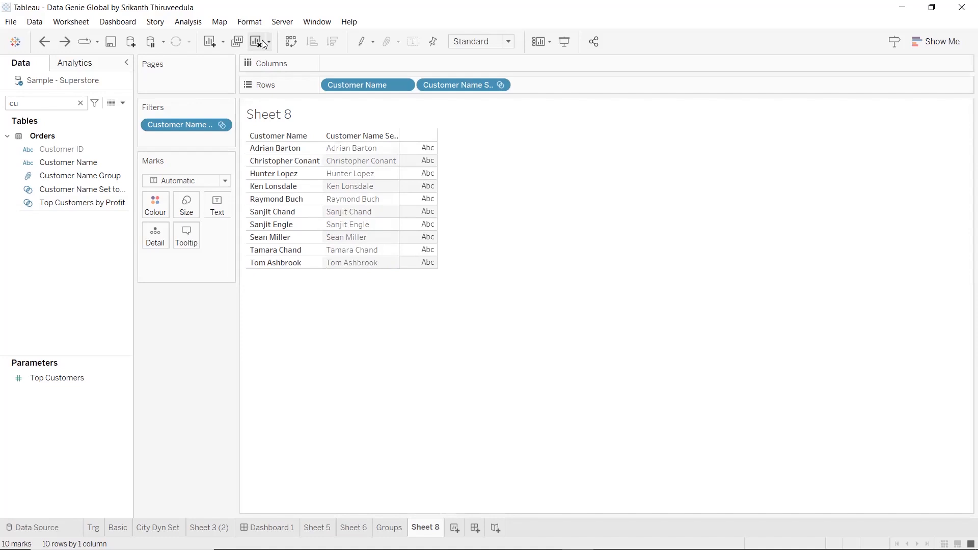
{"action": "left_click_drag", "start_coordinate": [201, 126], "coordinate": [168, 399]}
{"action": "left_click_drag", "start_coordinate": [455, 85], "coordinate": [451, 137]}
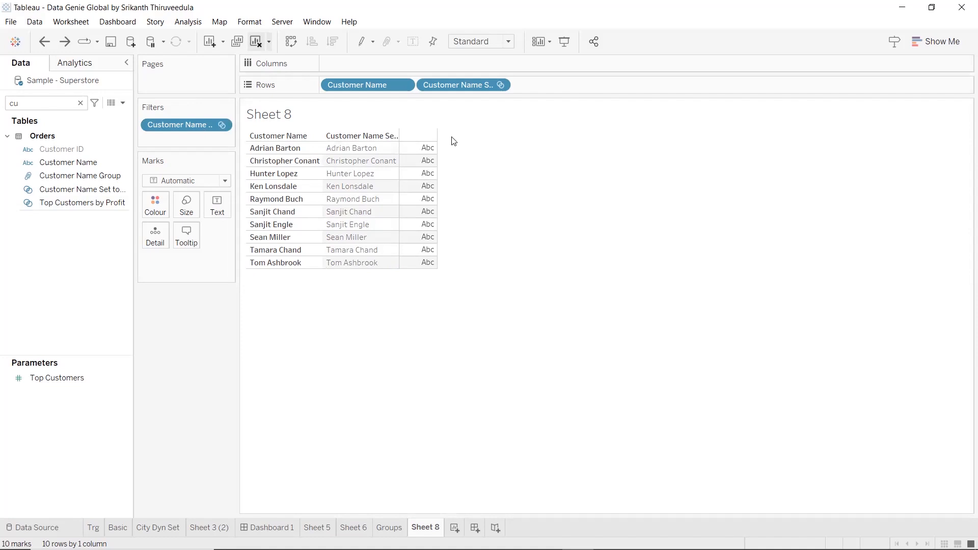
Edit Customer Name Group so it no longer includes 'Other', and apply the change
{"action": "right_click", "coordinate": [98, 177]}
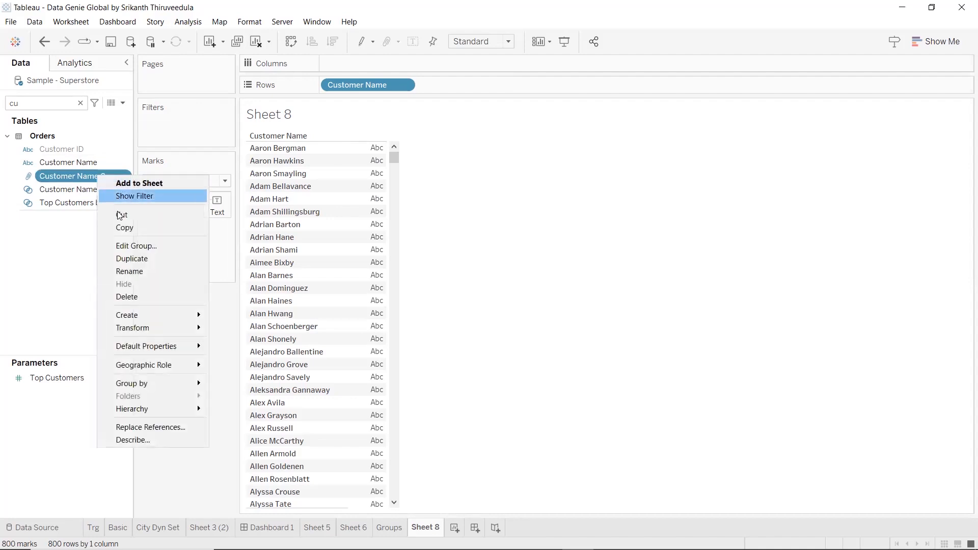
{"action": "left_click", "coordinate": [142, 249]}
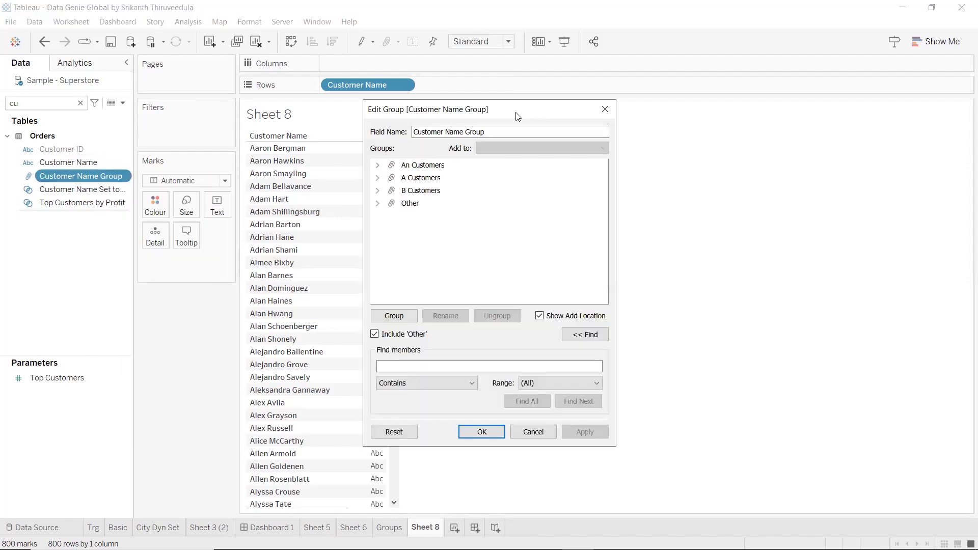
{"action": "left_click_drag", "start_coordinate": [518, 116], "coordinate": [800, 87]}
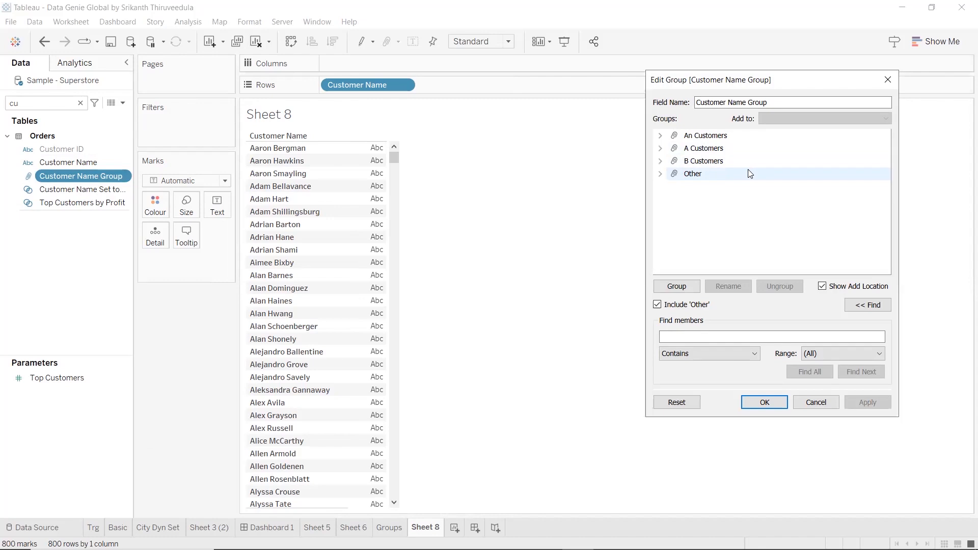
{"action": "left_click", "coordinate": [660, 174]}
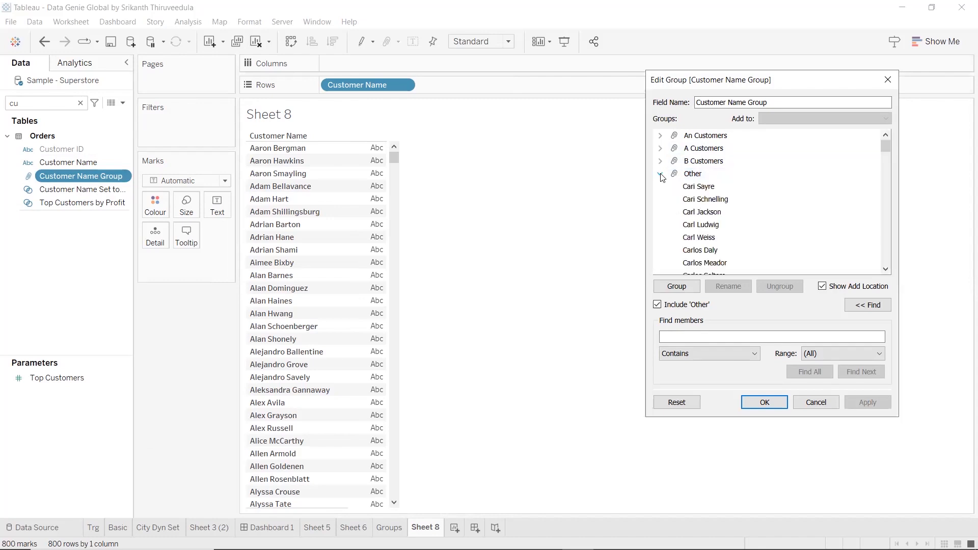
{"action": "left_click", "coordinate": [656, 306]}
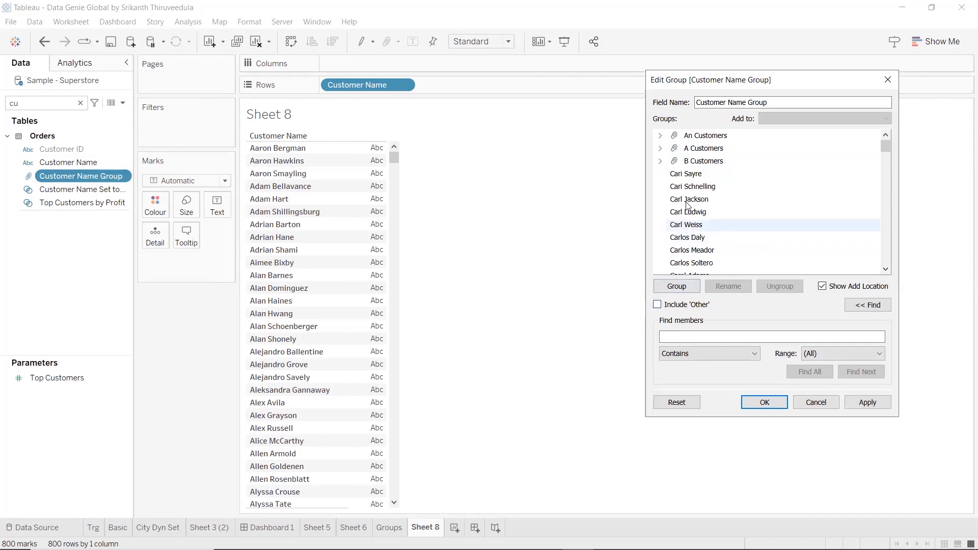
{"action": "left_click_drag", "start_coordinate": [886, 148], "coordinate": [898, 90]}
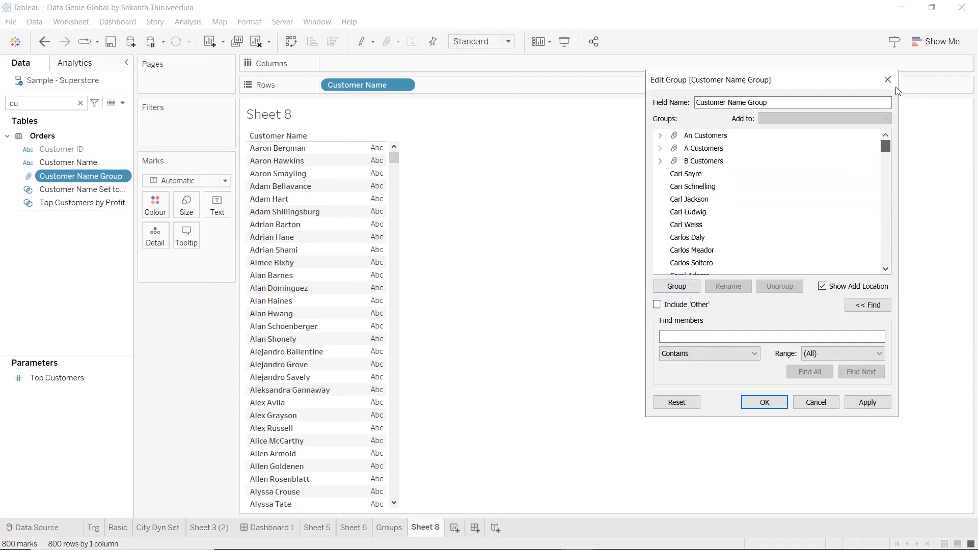
{"action": "left_click", "coordinate": [868, 405]}
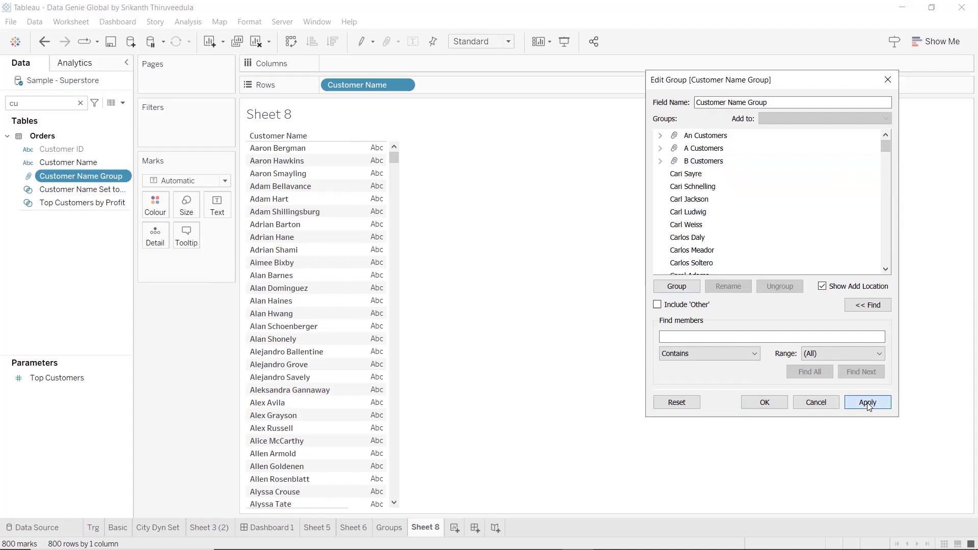
{"action": "left_click", "coordinate": [765, 404]}
Replace Customer Name on Rows with Customer Name Group and check its A, An and B Customers entries
{"action": "left_click_drag", "start_coordinate": [102, 178], "coordinate": [498, 94]}
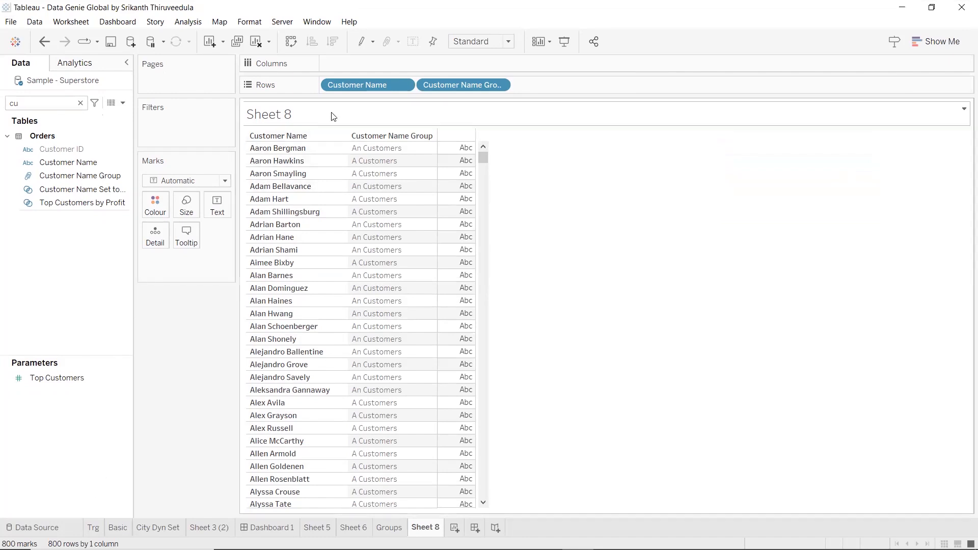
{"action": "left_click_drag", "start_coordinate": [147, 356], "coordinate": [162, 393]}
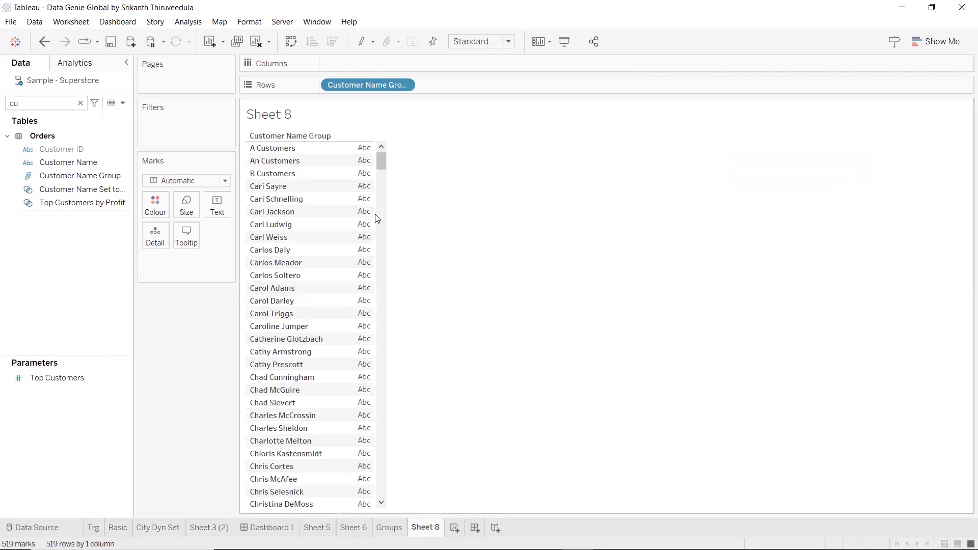
{"action": "left_click", "coordinate": [297, 148]}
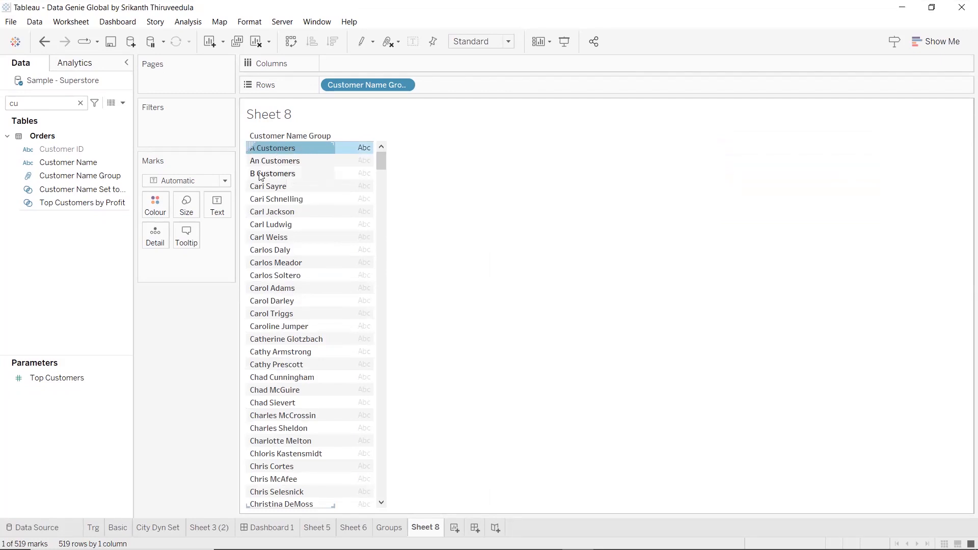
{"action": "left_click", "coordinate": [276, 161]}
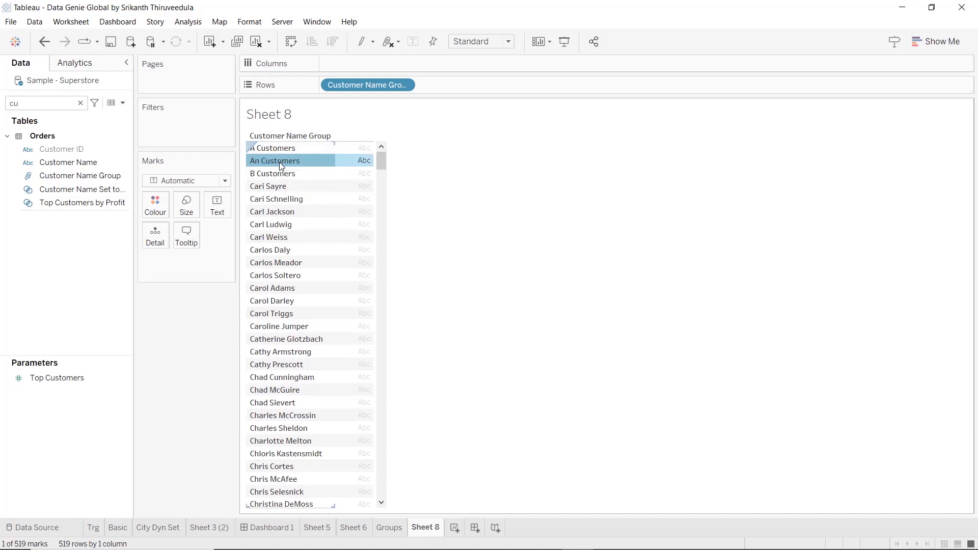
{"action": "left_click", "coordinate": [289, 175]}
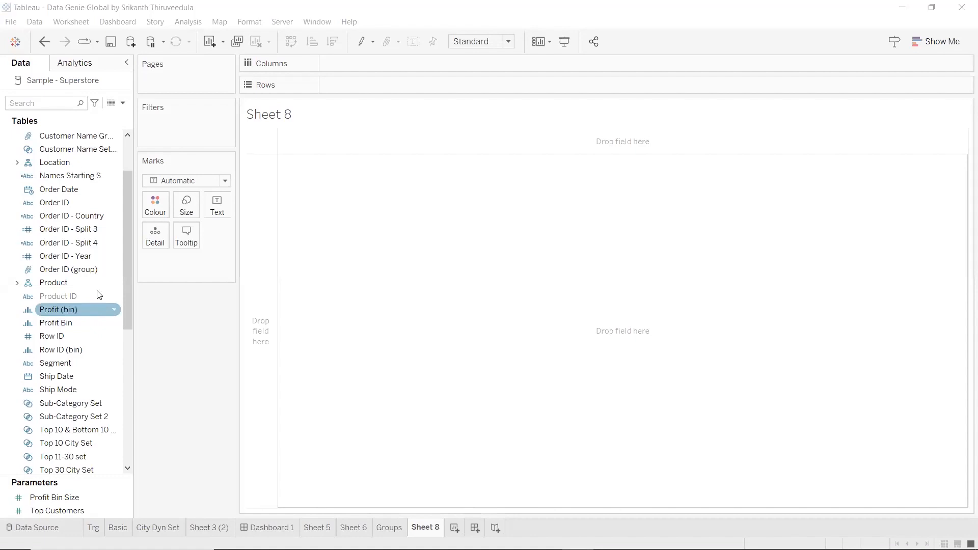
Create bins from the Quantity measure with a bin size of 2
{"action": "scroll", "coordinate": [100, 287], "scroll_direction": "down", "scroll_amount": 5}
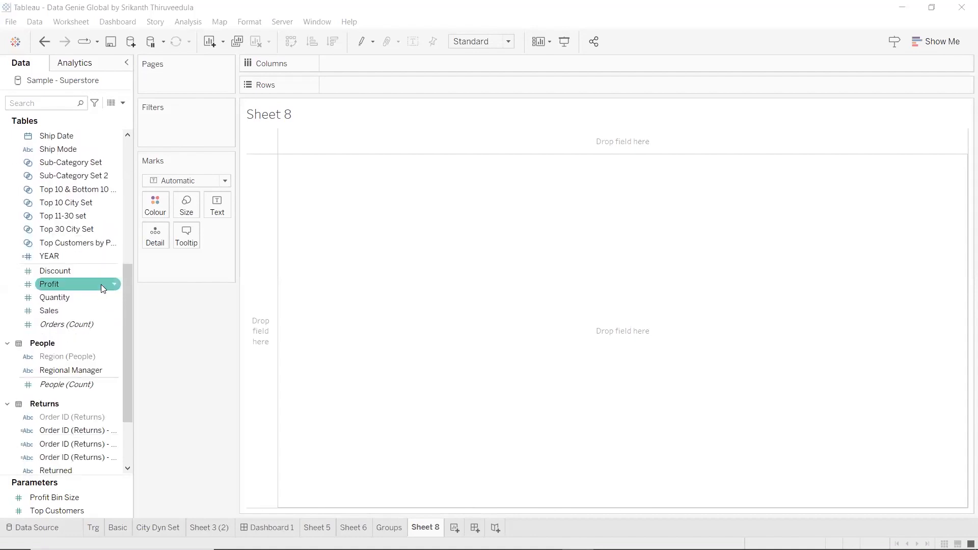
{"action": "scroll", "coordinate": [104, 319], "scroll_direction": "up", "scroll_amount": 2}
{"action": "scroll", "coordinate": [104, 321], "scroll_direction": "down", "scroll_amount": 3}
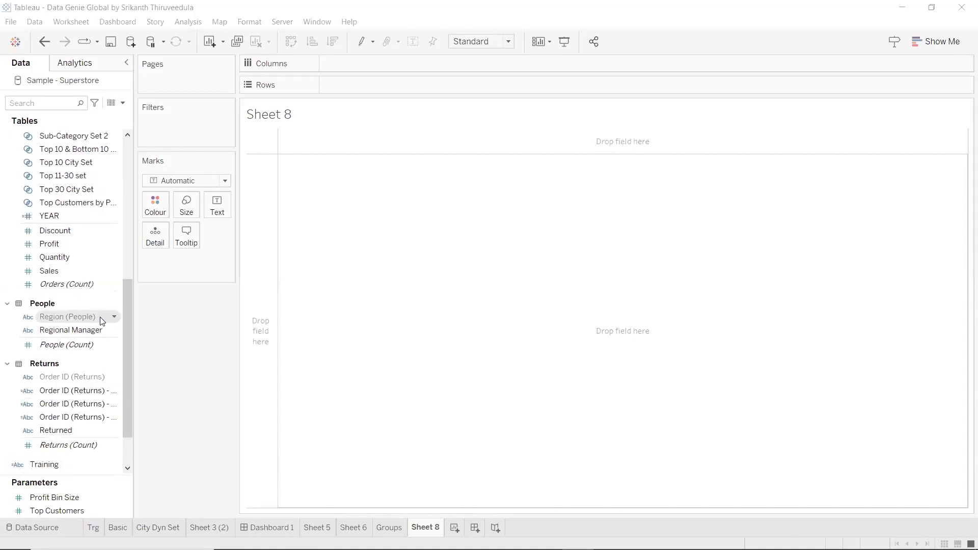
{"action": "scroll", "coordinate": [97, 332], "scroll_direction": "up", "scroll_amount": 1}
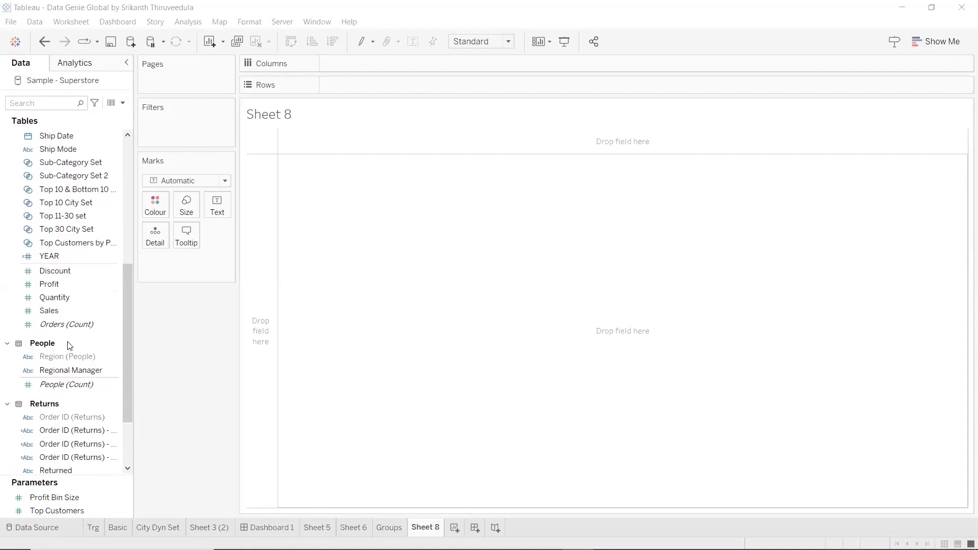
{"action": "right_click", "coordinate": [65, 301]}
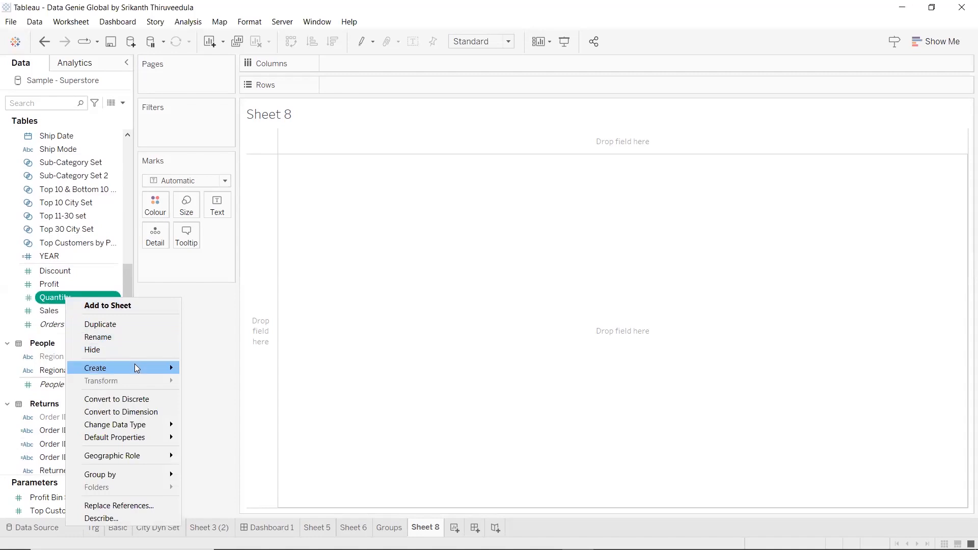
{"action": "mouse_move", "coordinate": [135, 366]}
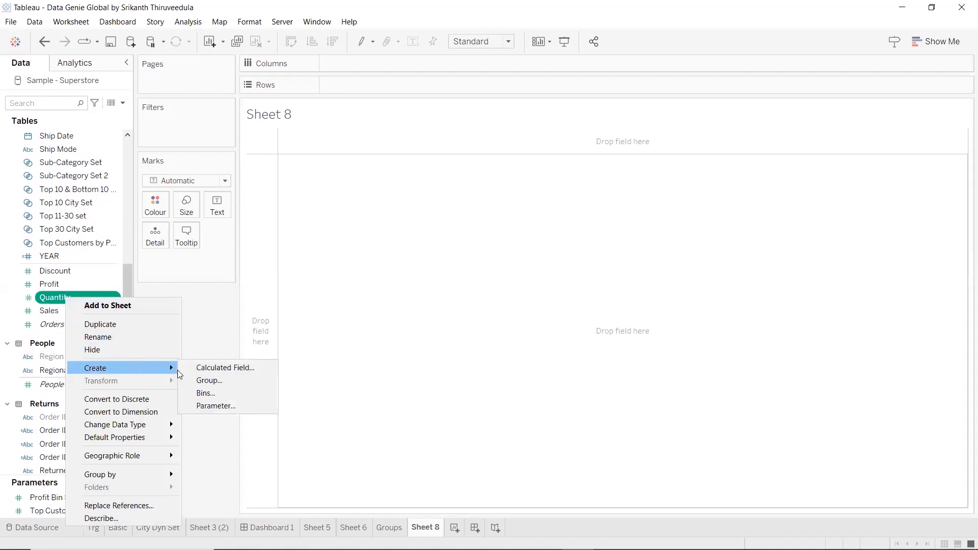
{"action": "left_click", "coordinate": [224, 395]}
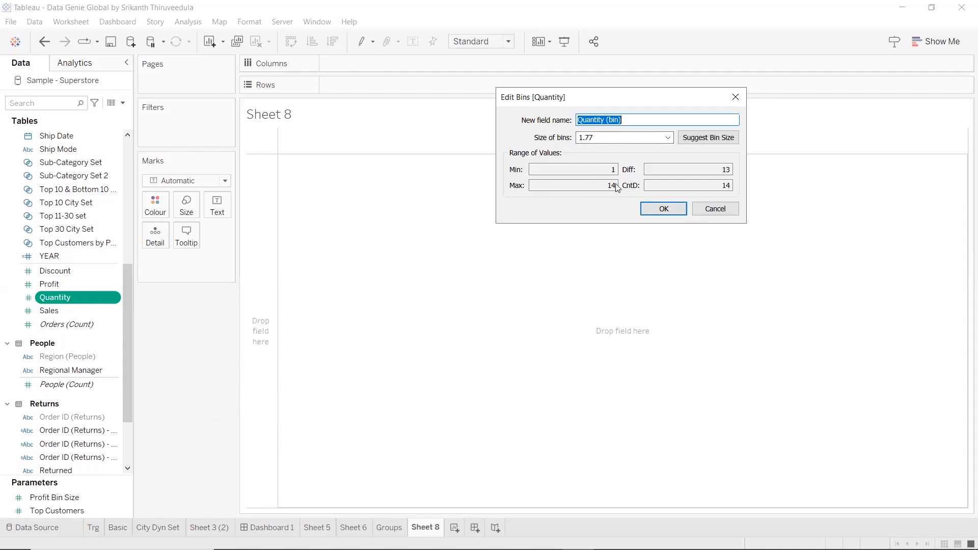
{"action": "left_click_drag", "start_coordinate": [602, 137], "coordinate": [576, 140]}
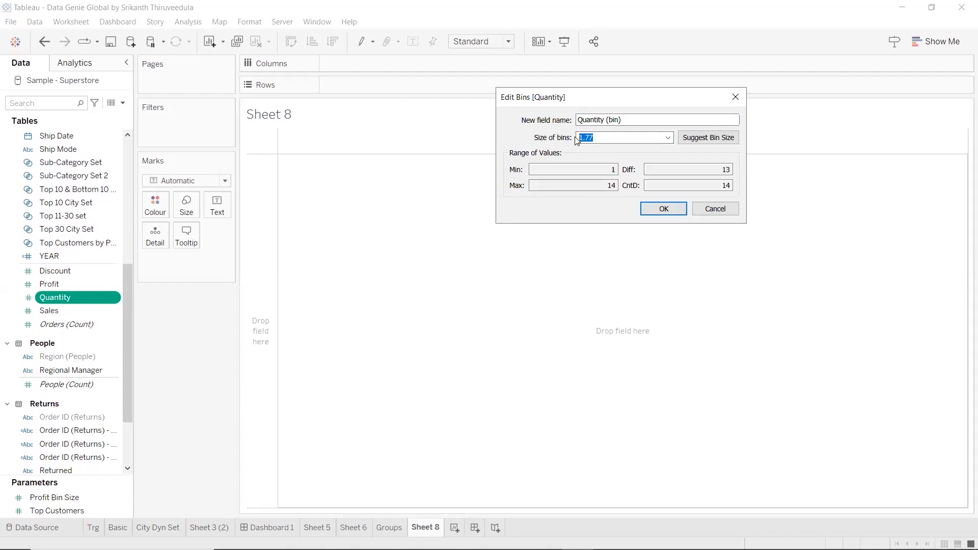
{"action": "left_click", "coordinate": [717, 139]}
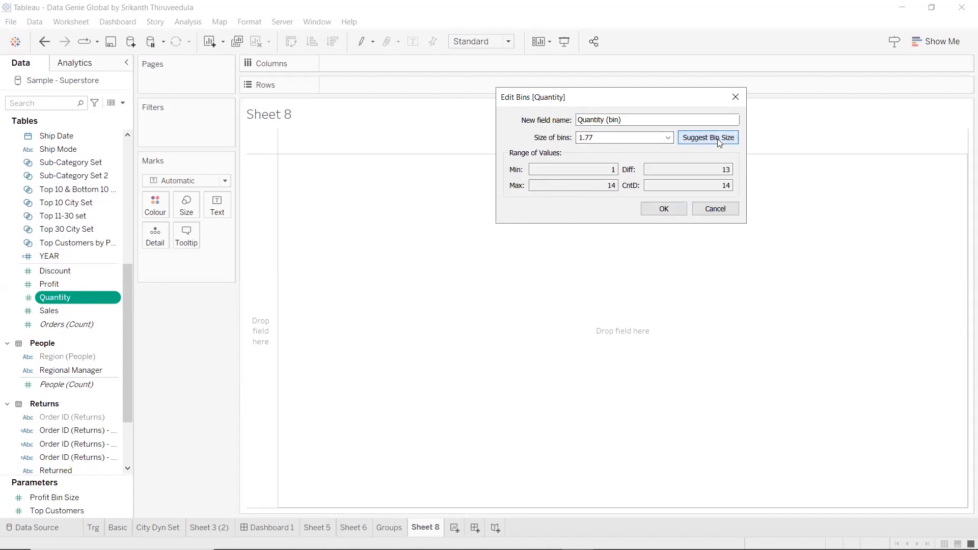
{"action": "left_click_drag", "start_coordinate": [611, 138], "coordinate": [570, 142]}
{"action": "type", "text": "2"}
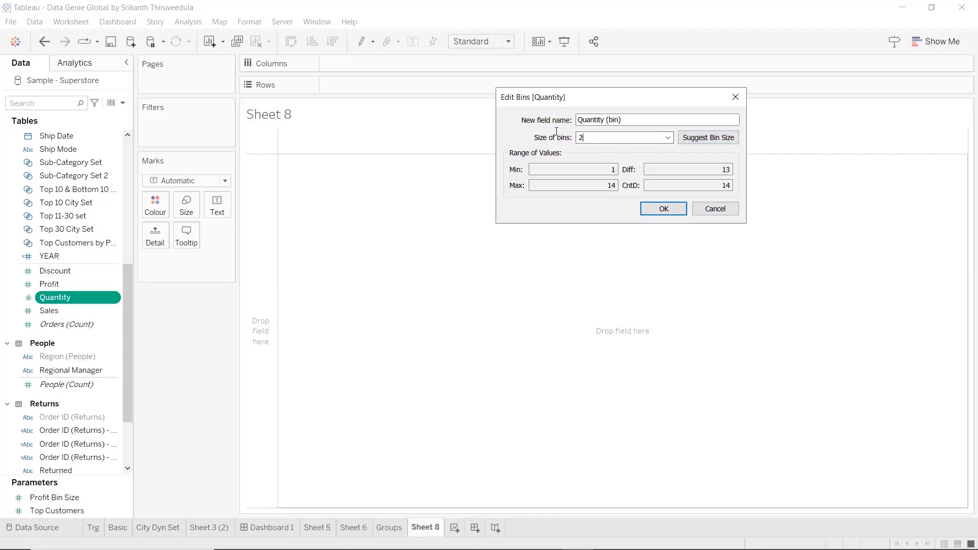
{"action": "left_click", "coordinate": [663, 209]}
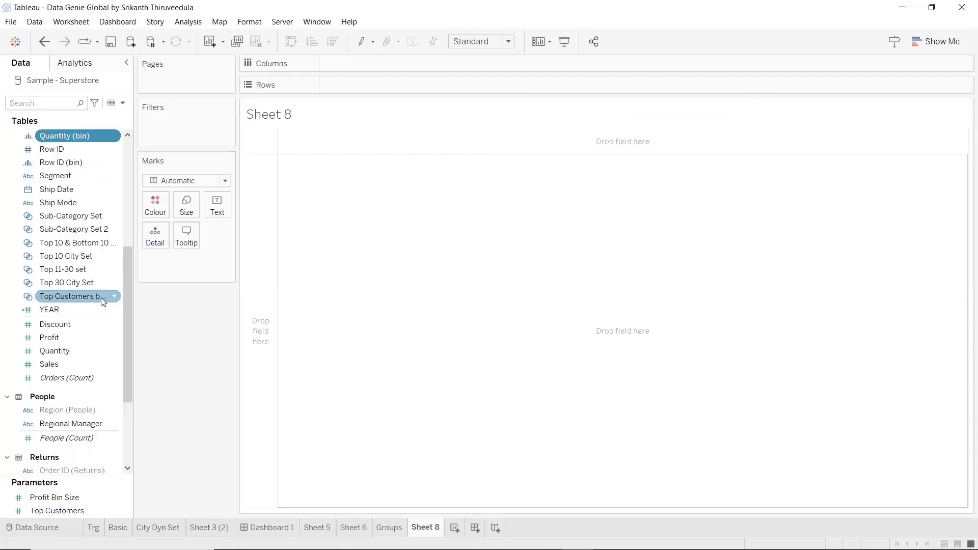
Place Quantity (bin) on Rows and show the sum of Quantity as text for each bin
{"action": "scroll", "coordinate": [101, 298], "scroll_direction": "up", "scroll_amount": 1}
{"action": "scroll", "coordinate": [125, 287], "scroll_direction": "up", "scroll_amount": 2}
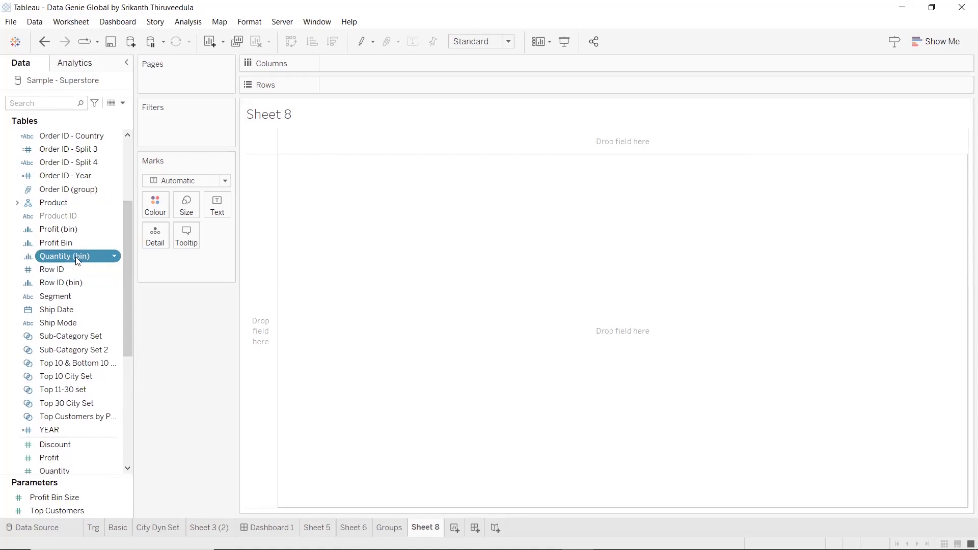
{"action": "left_click_drag", "start_coordinate": [75, 257], "coordinate": [385, 90]}
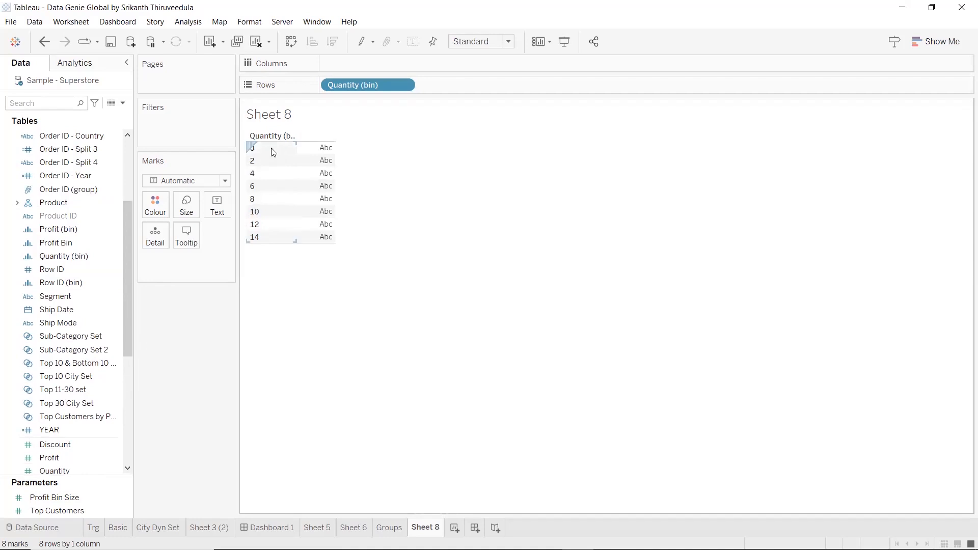
{"action": "scroll", "coordinate": [56, 348], "scroll_direction": "down", "scroll_amount": 3}
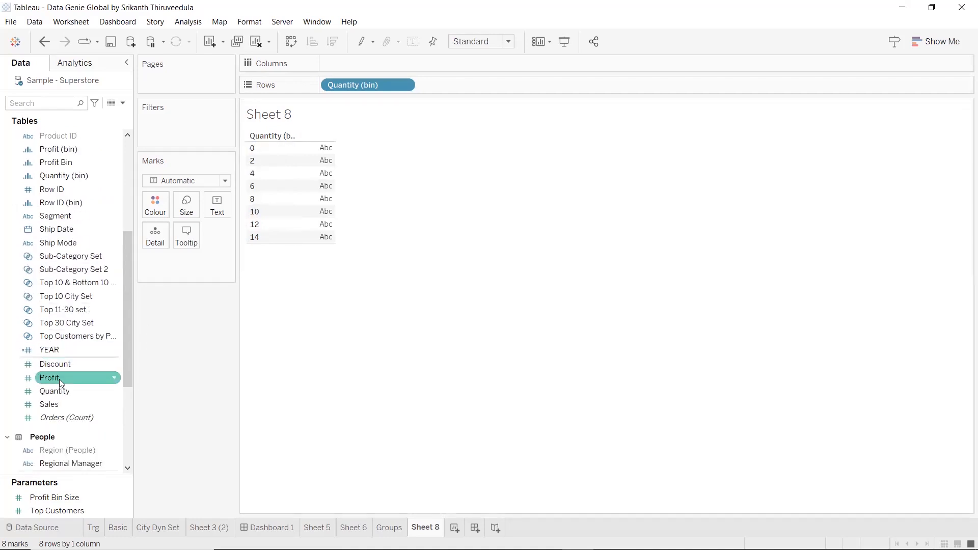
{"action": "left_click_drag", "start_coordinate": [60, 392], "coordinate": [313, 194]}
{"action": "left_click", "coordinate": [73, 391]}
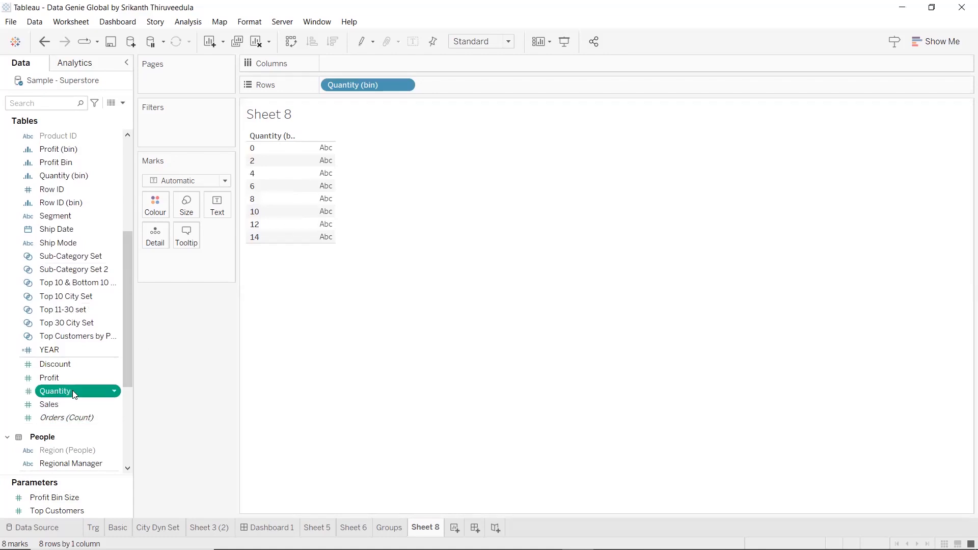
{"action": "left_click_drag", "start_coordinate": [322, 187], "coordinate": [323, 188]}
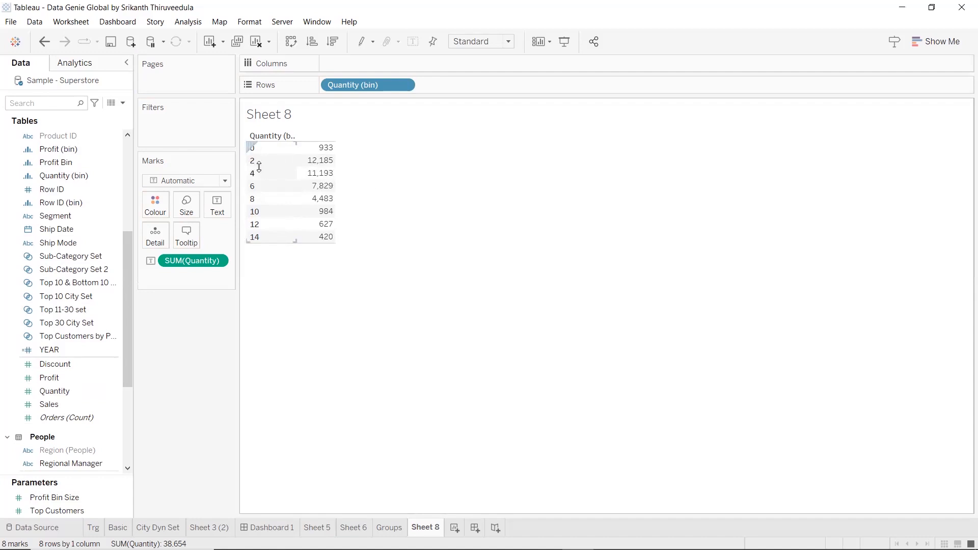
{"action": "mouse_move", "coordinate": [319, 166]}
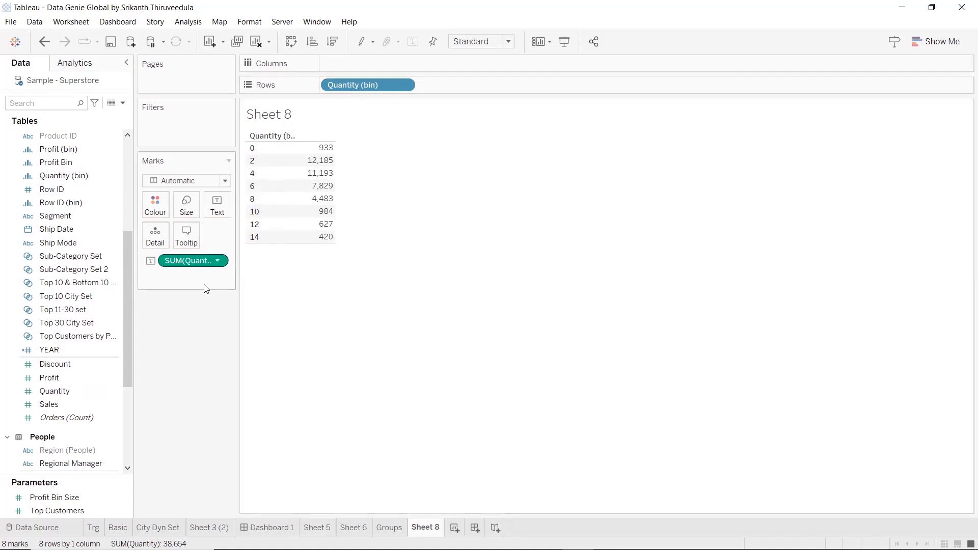
Chart the labelled sum of Quantity as vertical bars per Quantity (bin), and make the bin field continuous
{"action": "left_click_drag", "start_coordinate": [193, 260], "coordinate": [377, 68]}
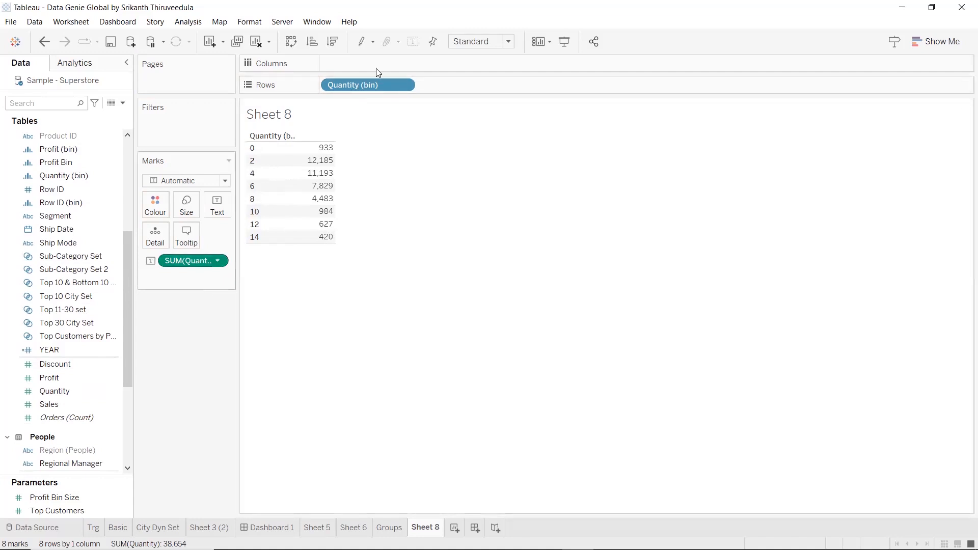
{"action": "left_click", "coordinate": [291, 41]}
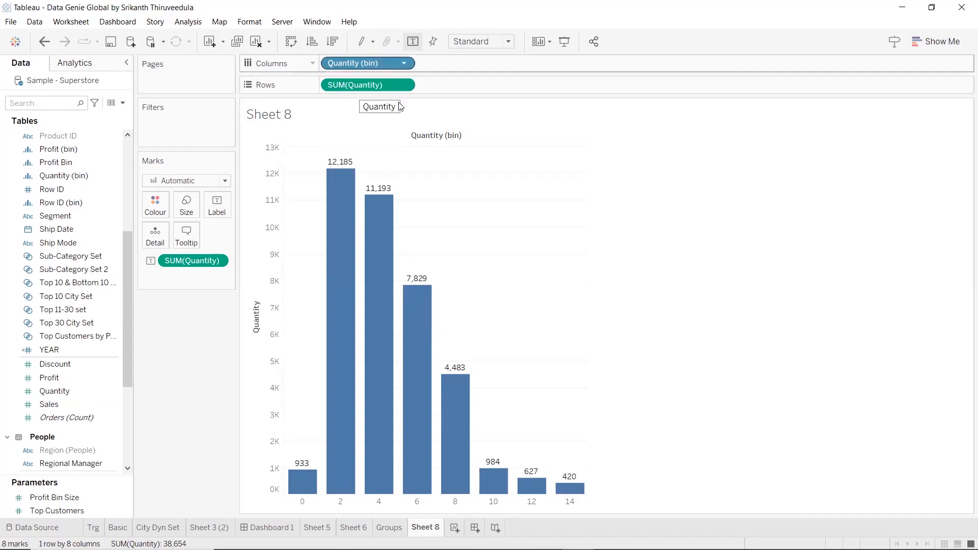
{"action": "right_click", "coordinate": [384, 64]}
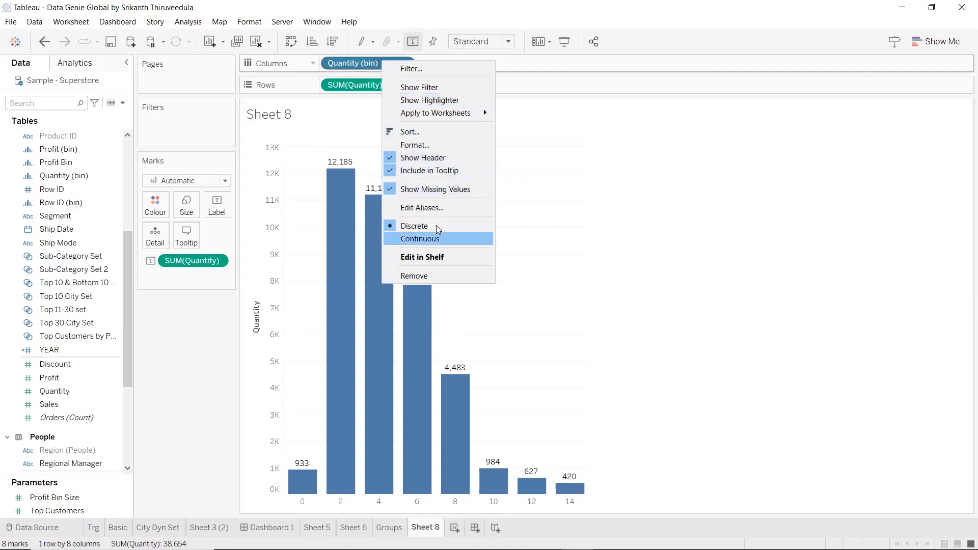
{"action": "left_click", "coordinate": [436, 238]}
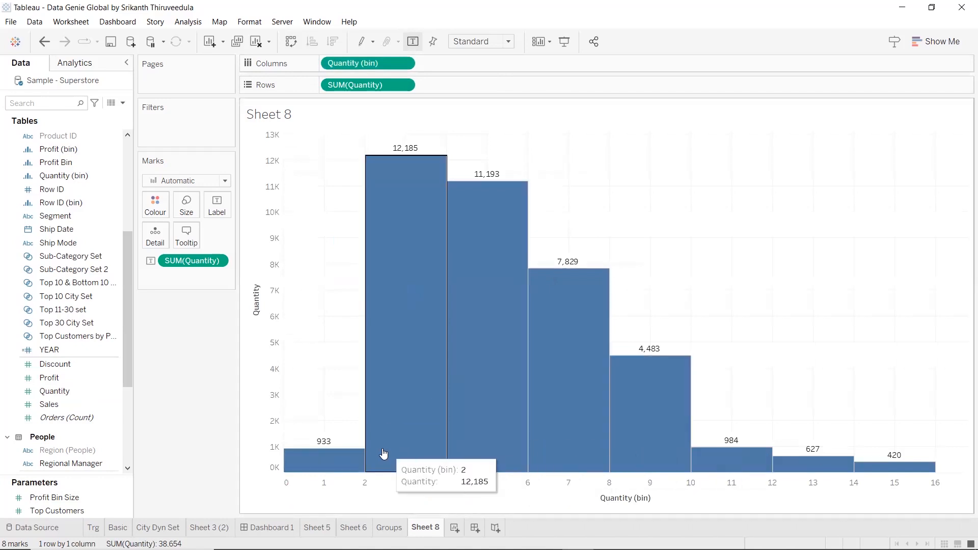
Convert the Quantity (bin) field on Columns back to discrete
{"action": "right_click", "coordinate": [392, 65]}
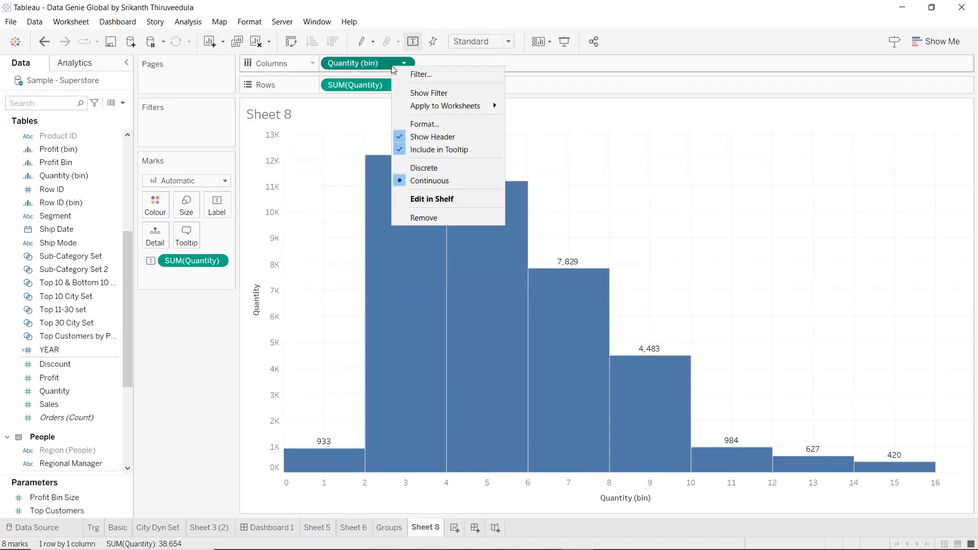
{"action": "left_click", "coordinate": [420, 168]}
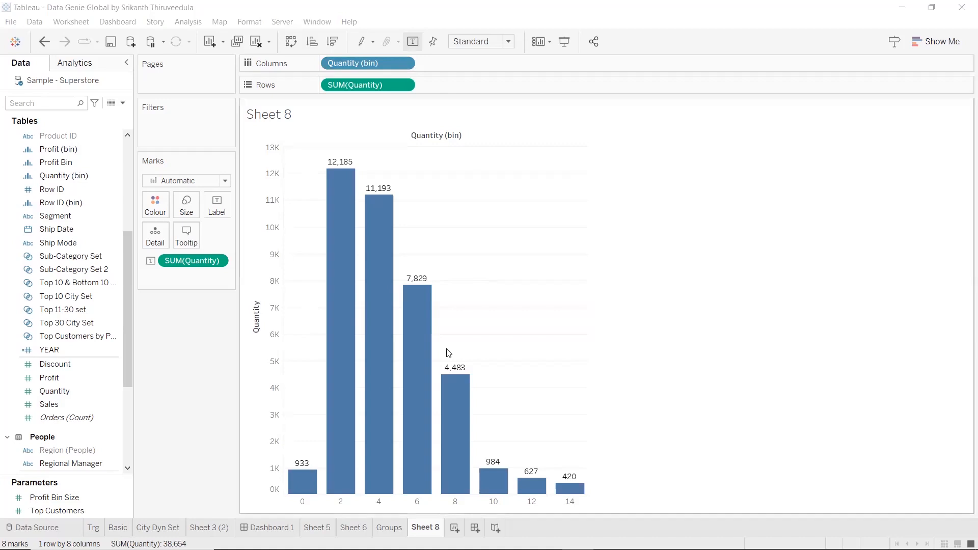
{"action": "left_click", "coordinate": [197, 348]}
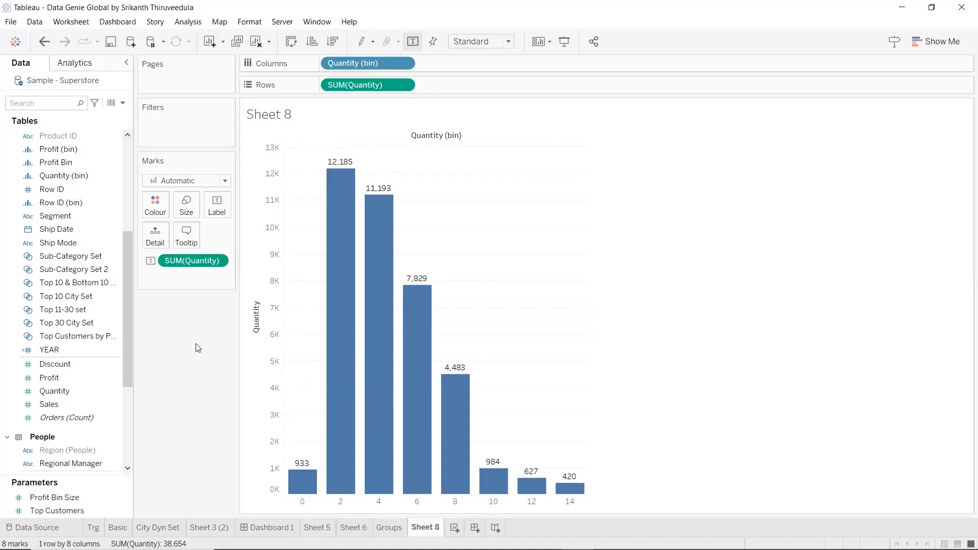
Start a new calculated field and switch to the Groups sheet with the calculation editor still open
{"action": "left_click_drag", "start_coordinate": [130, 280], "coordinate": [146, 161]}
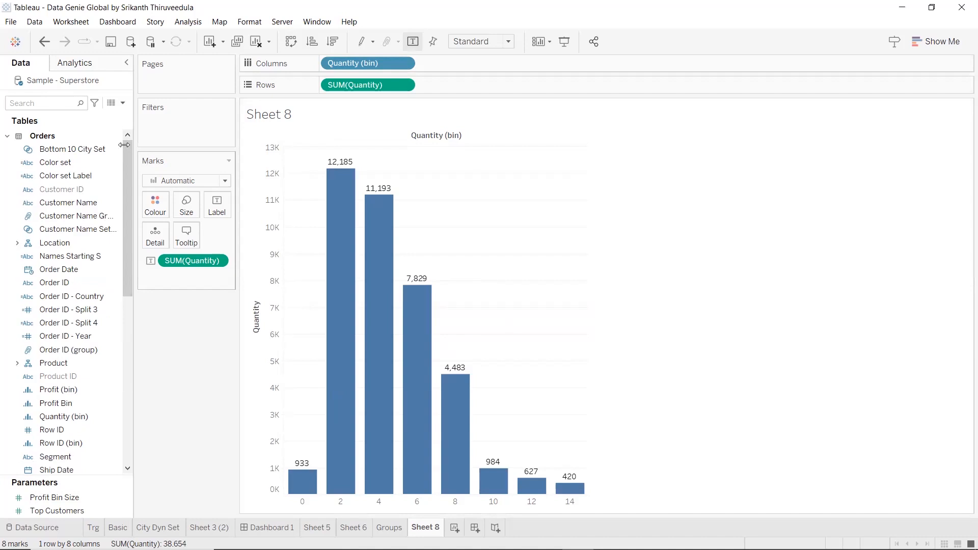
{"action": "left_click", "coordinate": [122, 103]}
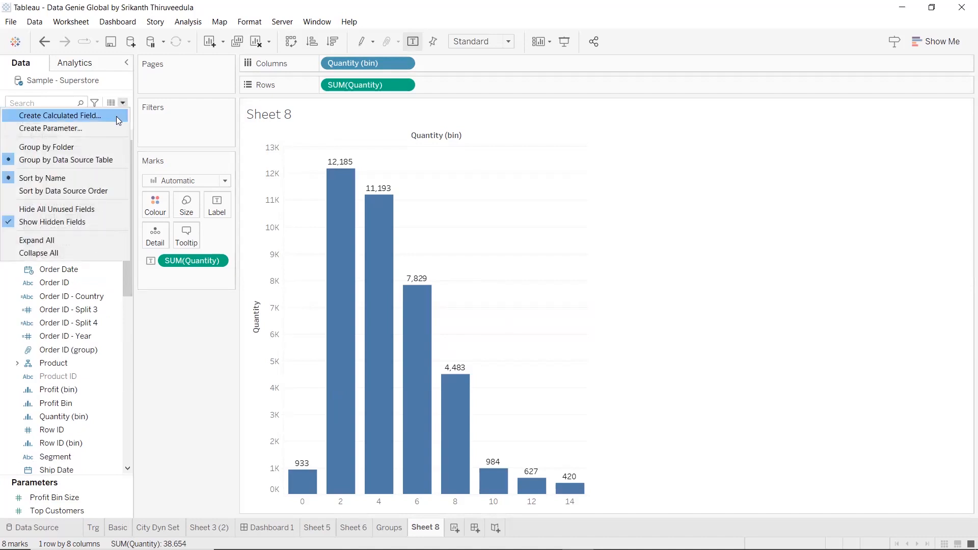
{"action": "left_click", "coordinate": [116, 117]}
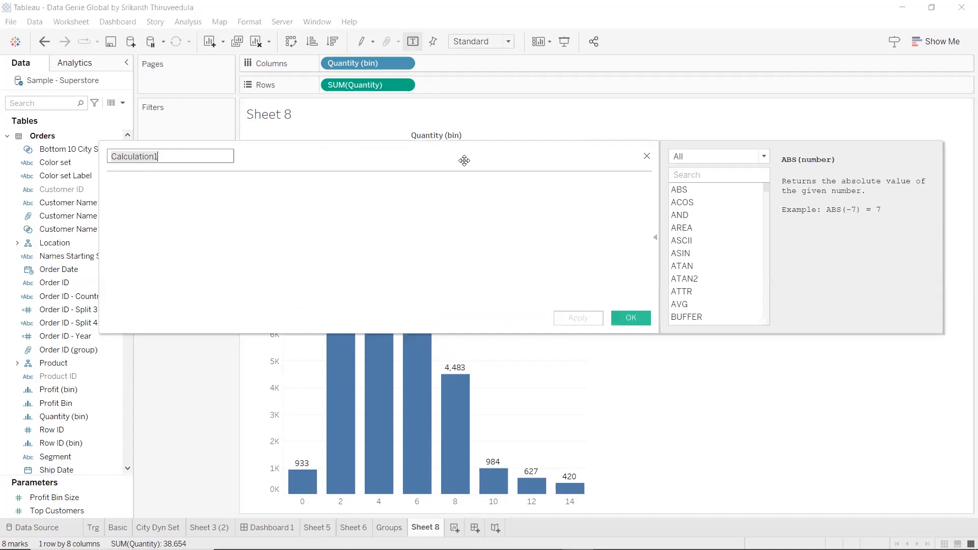
{"action": "left_click_drag", "start_coordinate": [464, 161], "coordinate": [550, 304]}
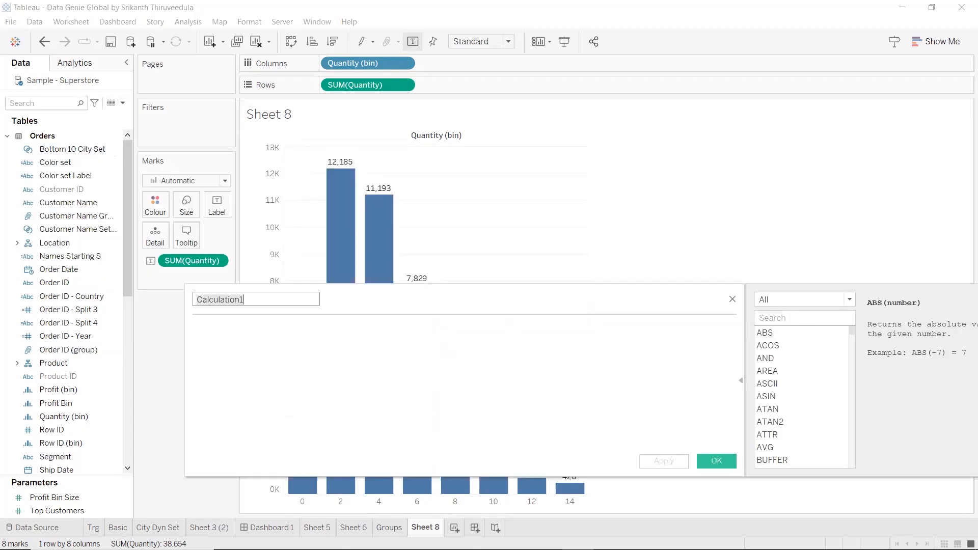
{"action": "left_click", "coordinate": [389, 527]}
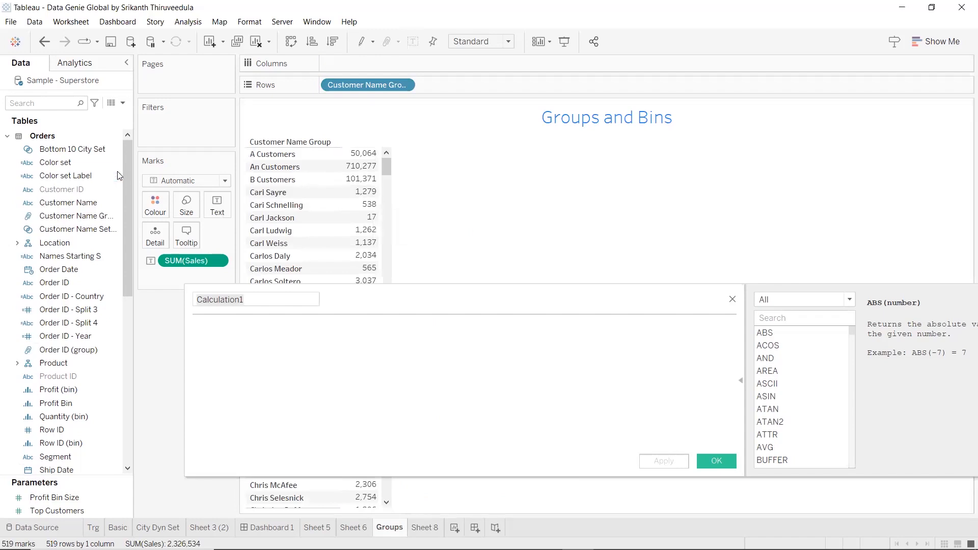
Search the fields for "cu" and review the group definition of Customer Name Group without changing it
{"action": "left_click", "coordinate": [67, 105]}
{"action": "type", "text": "cu"}
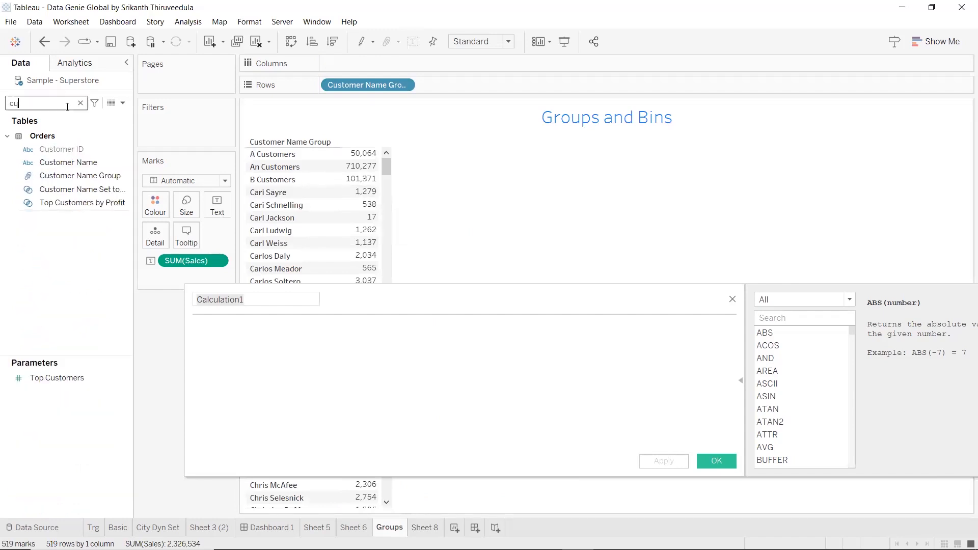
{"action": "mouse_move", "coordinate": [81, 175]}
{"action": "left_mouse_down"}
{"action": "mouse_move", "coordinate": [402, 107]}
{"action": "mouse_move", "coordinate": [89, 177]}
{"action": "left_mouse_up"}
{"action": "right_click", "coordinate": [89, 177]}
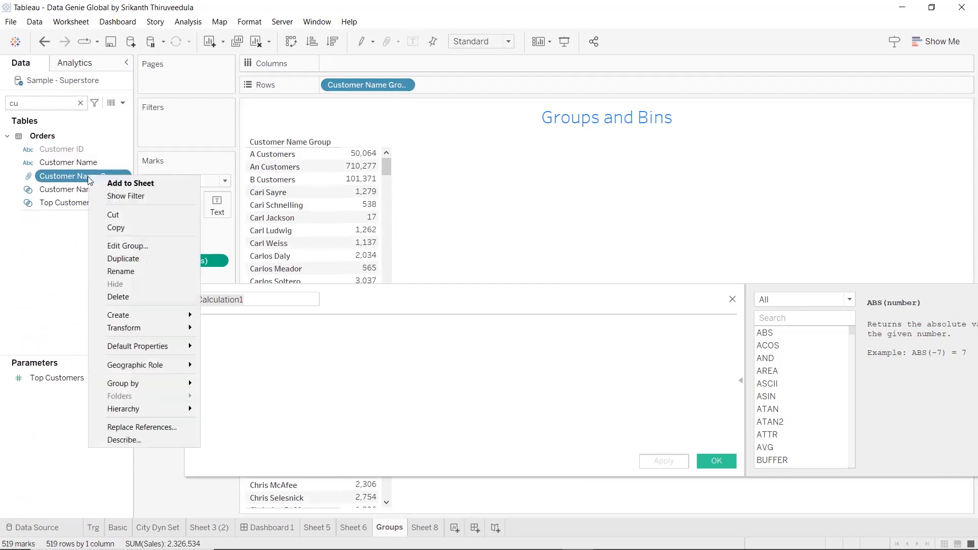
{"action": "left_click", "coordinate": [127, 246]}
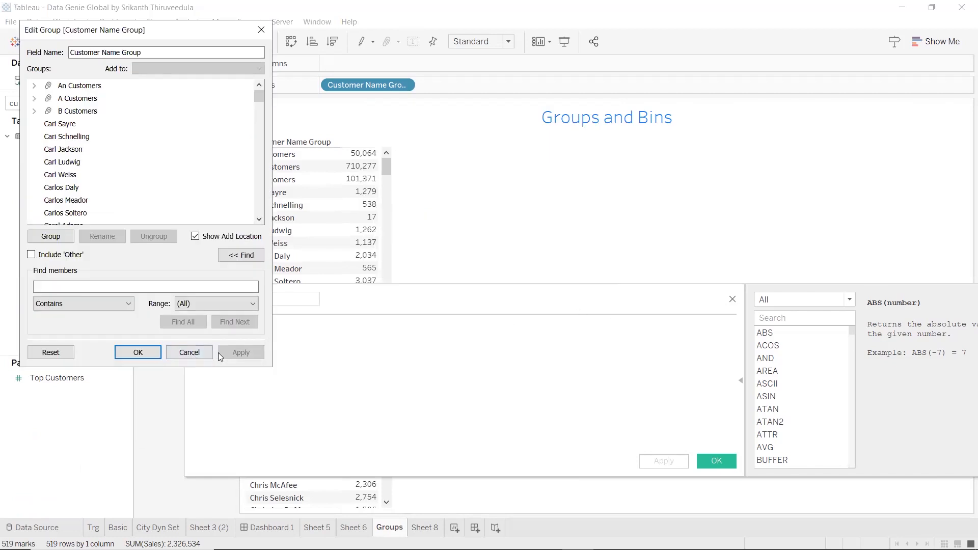
{"action": "left_click", "coordinate": [200, 353]}
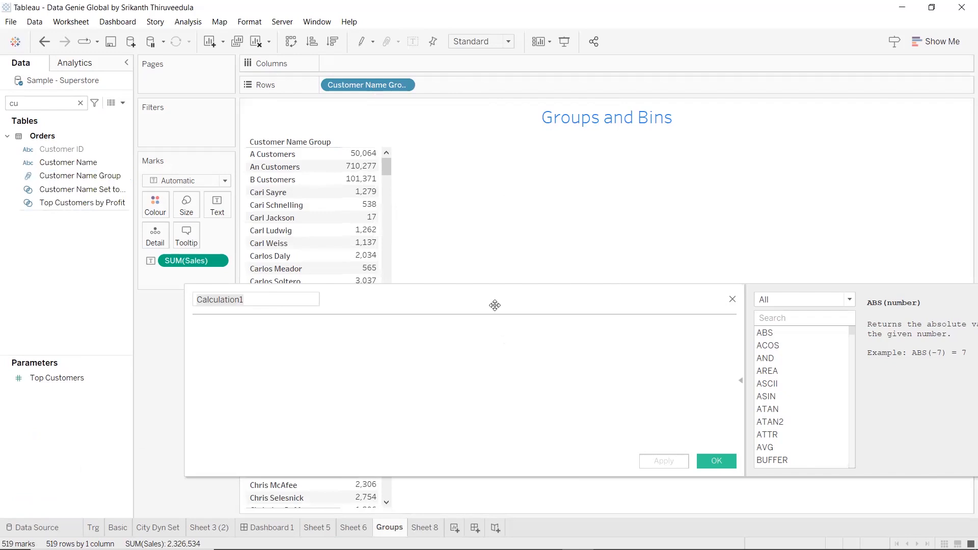
Name the new calculated field Customer Name Group1
{"action": "left_click_drag", "start_coordinate": [495, 305], "coordinate": [547, 299]}
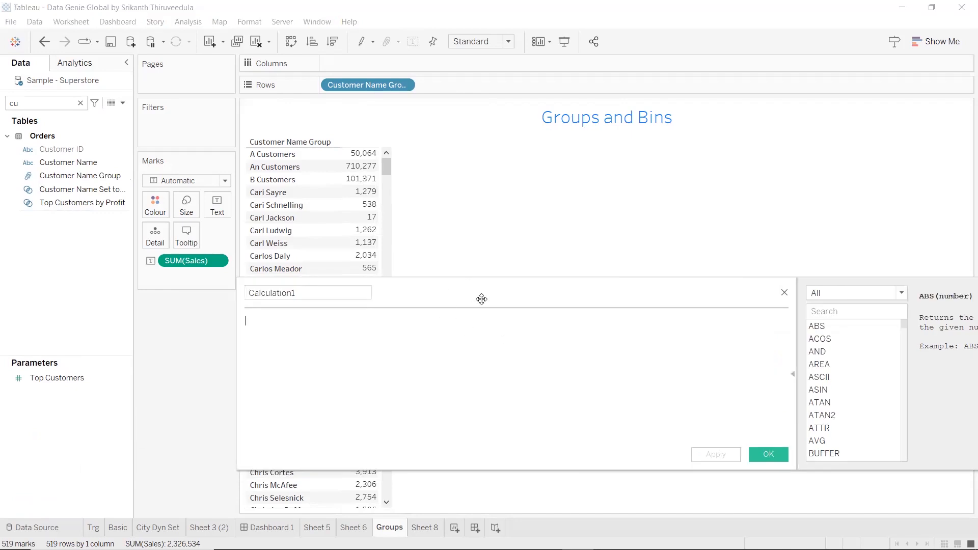
{"action": "left_click_drag", "start_coordinate": [481, 299], "coordinate": [479, 330]}
{"action": "left_click_drag", "start_coordinate": [306, 324], "coordinate": [199, 329]}
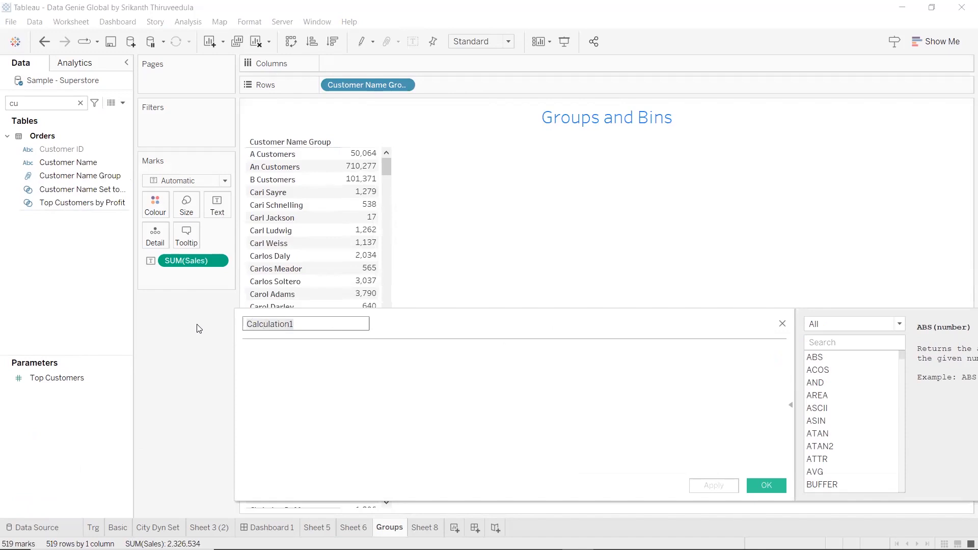
{"action": "type", "text": "Customer"}
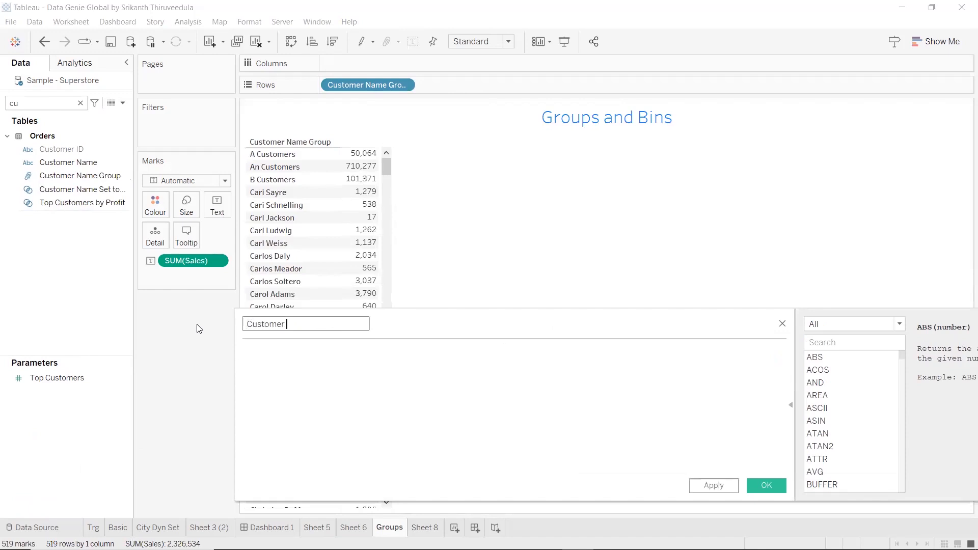
{"action": "type", "text": " Name Group1"}
{"action": "key", "text": "Tab"}
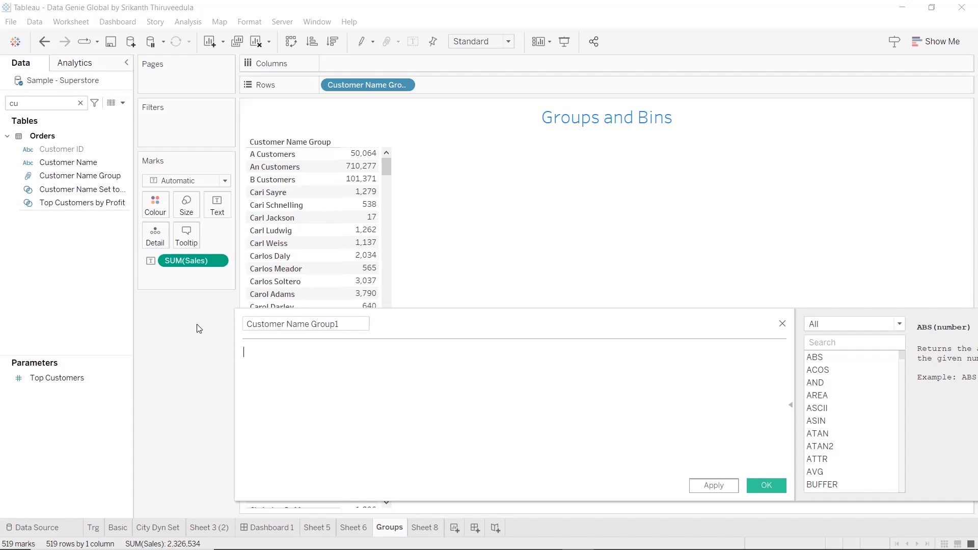
Begin the formula with an IF statement on the [Customer Name] field
{"action": "type", "text": "IF"}
{"action": "key", "text": "Return"}
{"action": "type", "text": "c"}
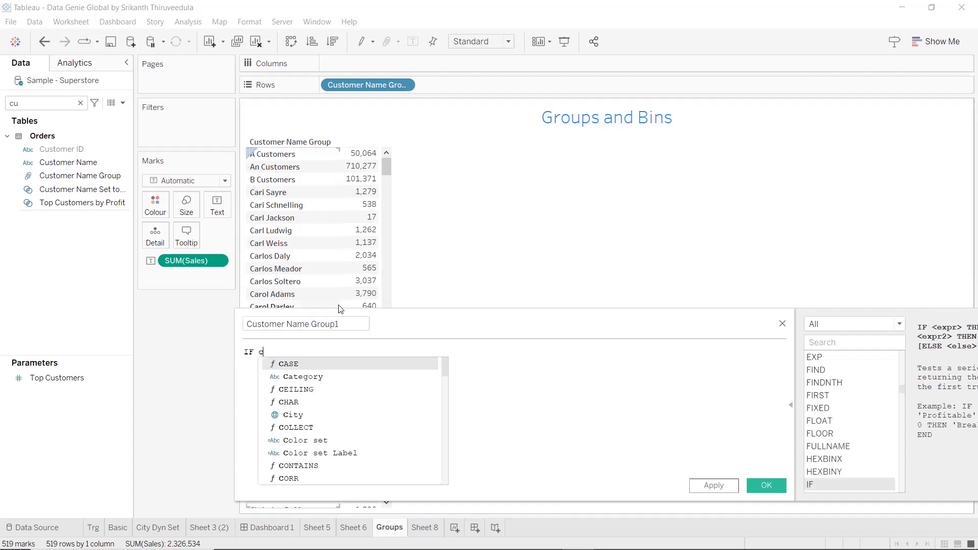
{"action": "type", "text": "u"}
{"action": "key", "text": "Return"}
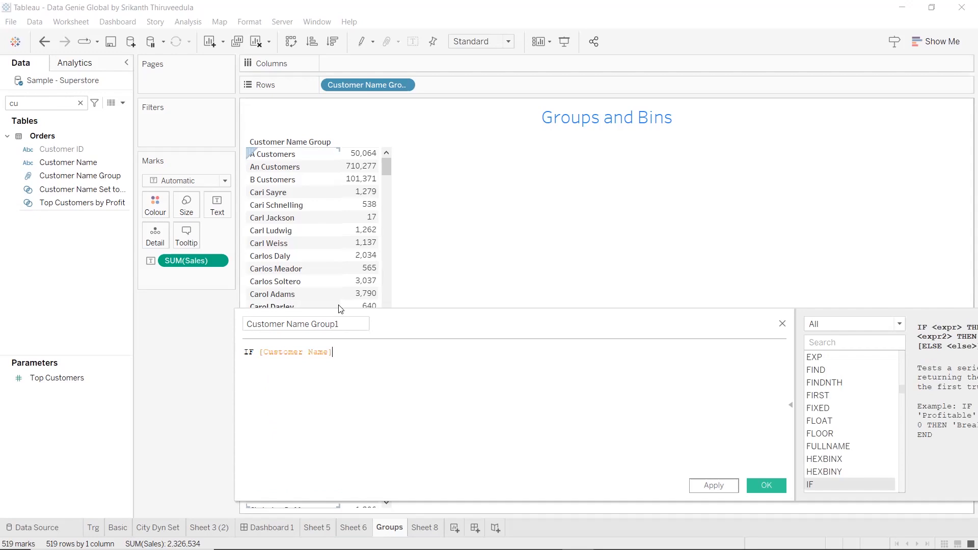
Wrap [Customer Name] in a STARTSWITH test for 'a' so the condition reads STARTSWITH([Customer Name],'a')
{"action": "key", "text": "Left"}
{"action": "key", "text": "Left"}
{"action": "key", "text": "Left"}
{"action": "key", "text": "Left"}
{"action": "key", "text": "Left"}
{"action": "key", "text": "Left"}
{"action": "key", "text": "Left"}
{"action": "key", "text": "Left"}
{"action": "key", "text": "Left"}
{"action": "key", "text": "Left"}
{"action": "key", "text": "Left"}
{"action": "key", "text": "Left"}
{"action": "key", "text": "Left"}
{"action": "key", "text": "Left"}
{"action": "type", "text": "sta"}
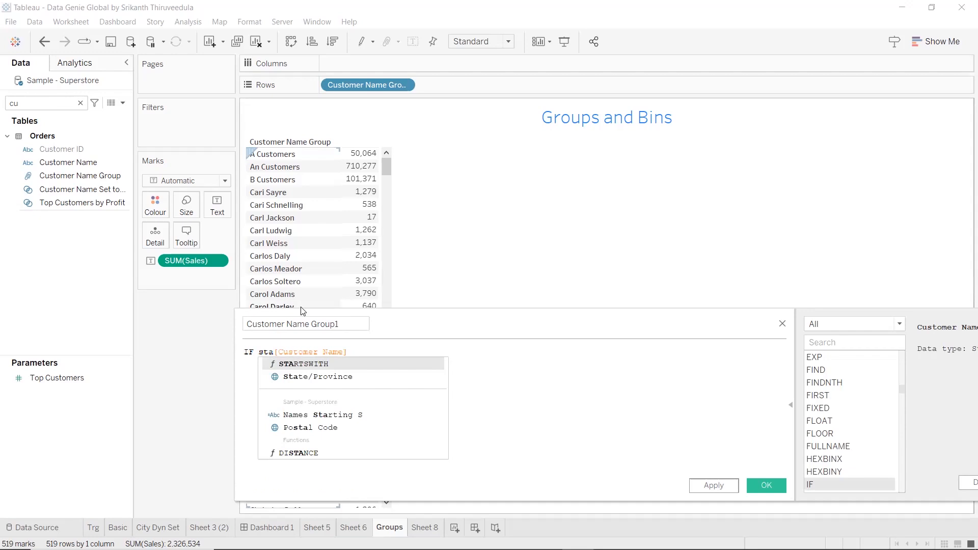
{"action": "left_click", "coordinate": [326, 364]}
{"action": "key", "text": "Delete"}
{"action": "key", "text": "Delete"}
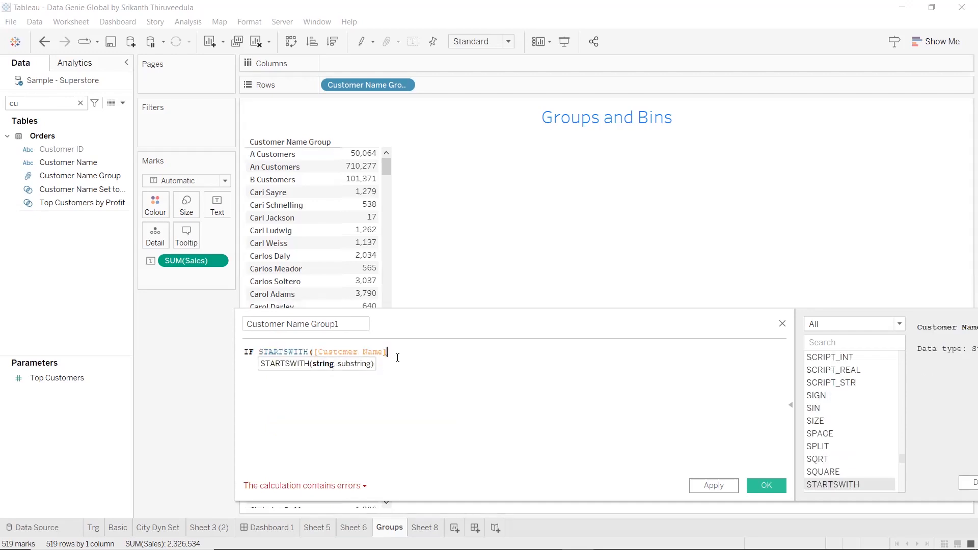
{"action": "type", "text": ","}
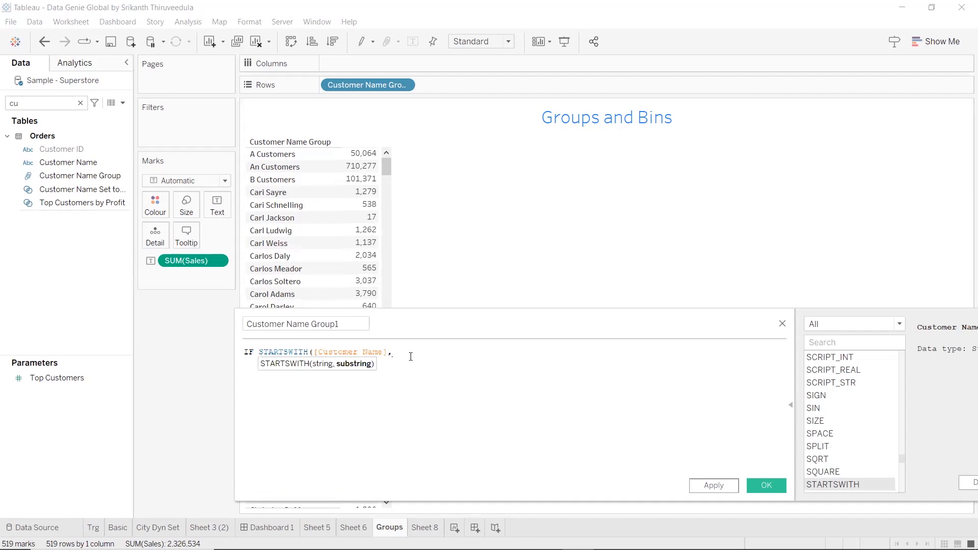
{"action": "type", "text": "''"}
{"action": "type", "text": "a"}
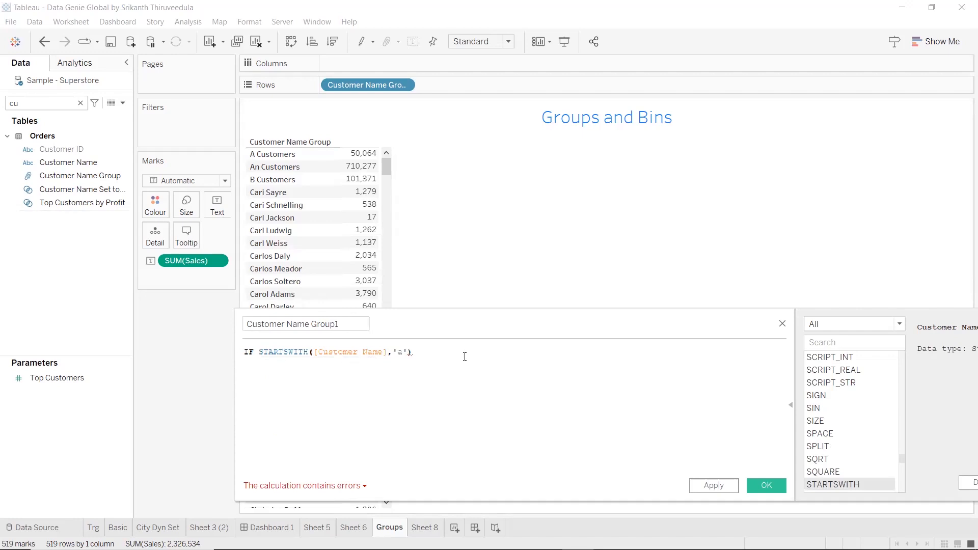
{"action": "type", "text": " t"}
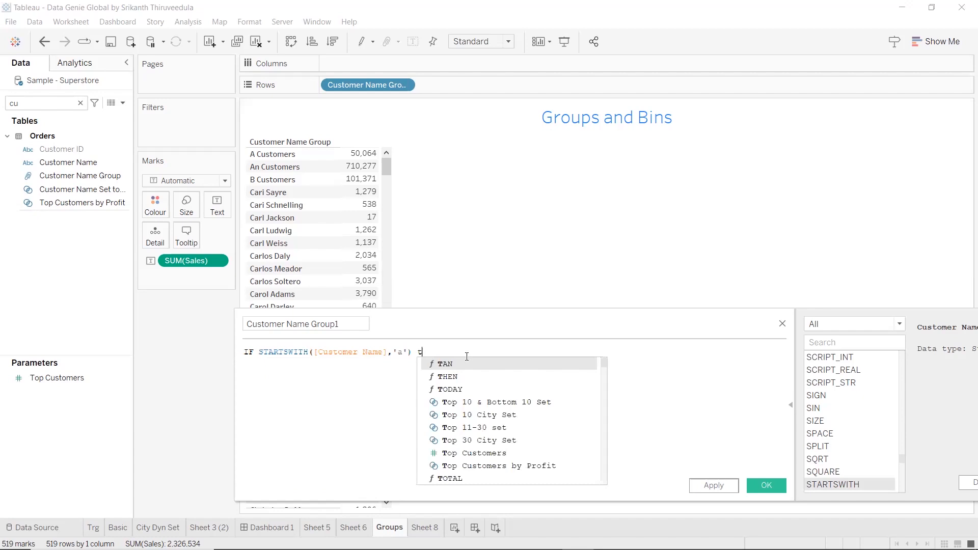
{"action": "type", "text": "h"}
Complete the first condition with THEN 'A Customer' and begin a new formula line
{"action": "key", "text": "Return"}
{"action": "type", "text": "\""}
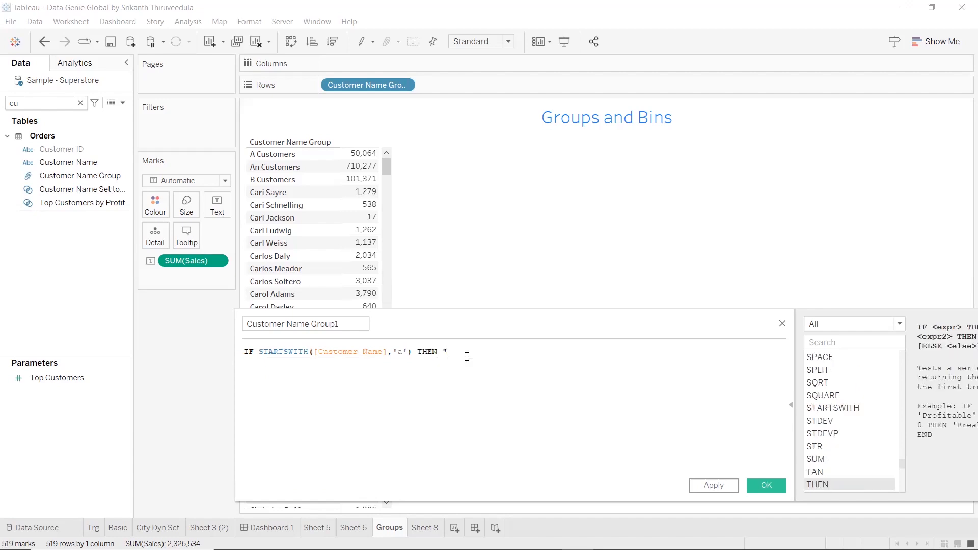
{"action": "key", "text": "BackSpace"}
{"action": "type", "text": "') THEN 'A Cus"}
{"action": "key", "text": "BackSpace"}
{"action": "type", "text": "tomer"}
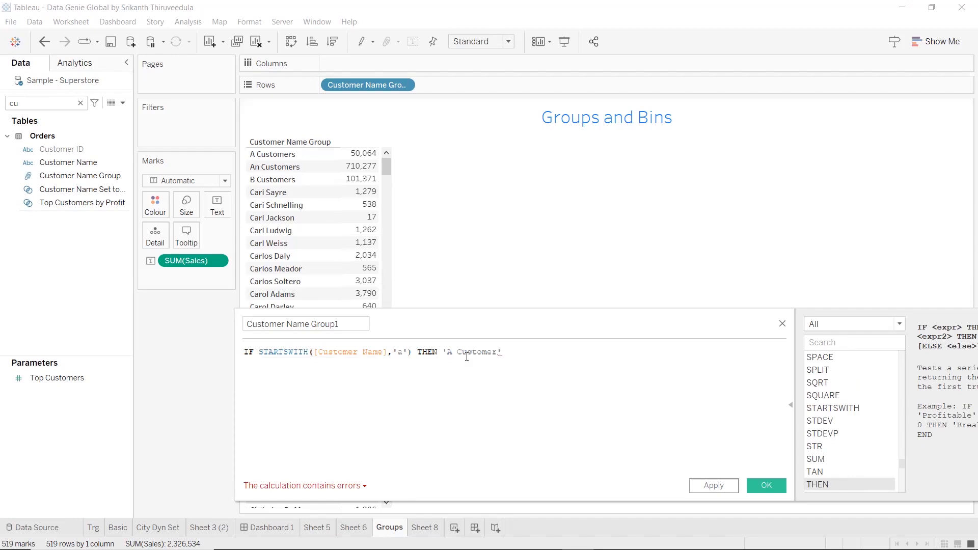
{"action": "key", "text": "Return"}
Copy the STARTSWITH condition to the second line and change it to test for 'b' and return 'B Customer'
{"action": "left_click_drag", "start_coordinate": [258, 352], "coordinate": [508, 355]}
{"action": "key", "text": "ctrl+c"}
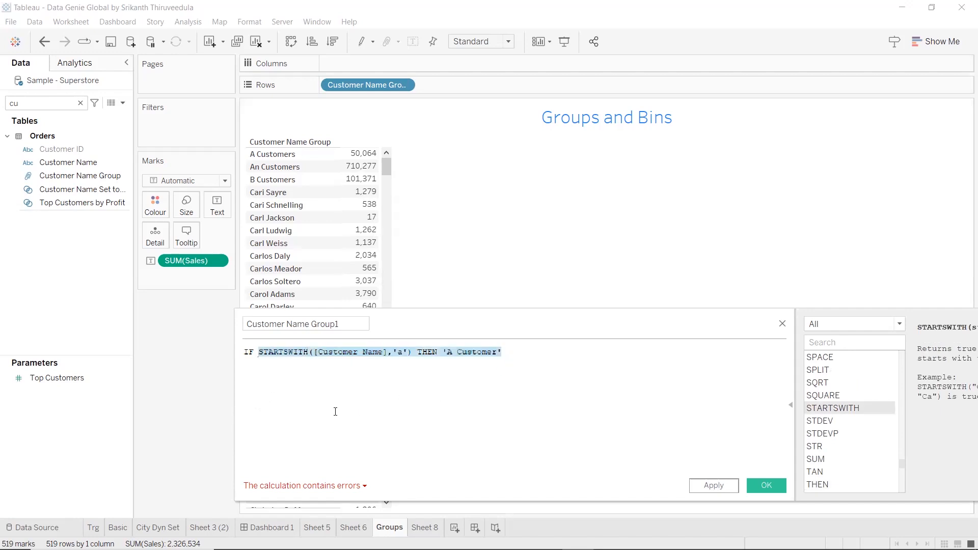
{"action": "left_click", "coordinate": [287, 383]}
{"action": "key", "text": "ctrl+v"}
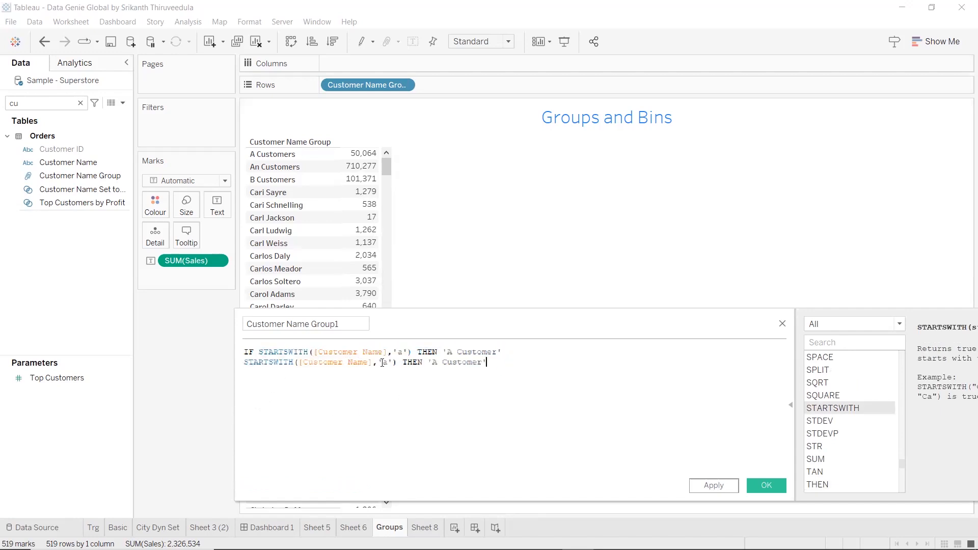
{"action": "double_click", "coordinate": [383, 362]}
{"action": "key", "text": "BackSpace"}
{"action": "type", "text": "b"}
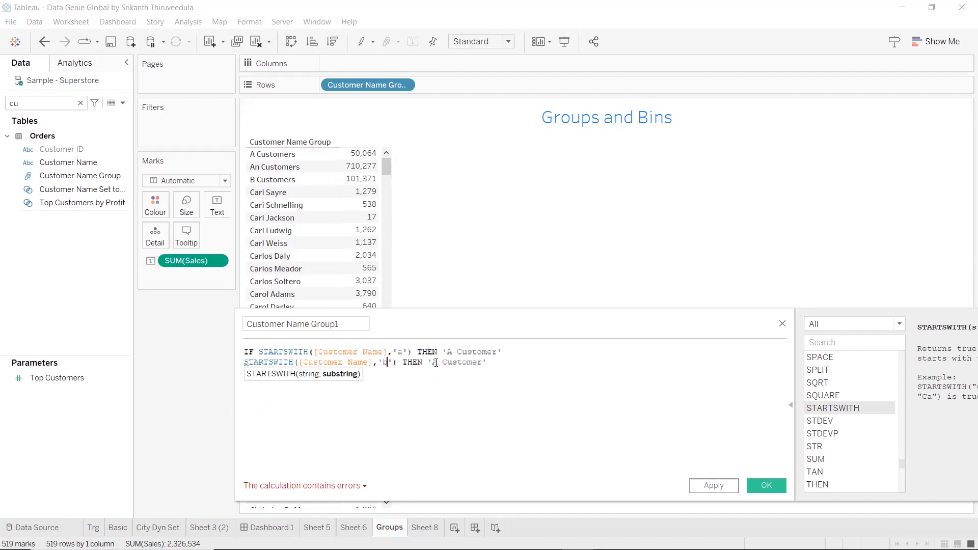
{"action": "double_click", "coordinate": [437, 363]}
{"action": "key", "text": "BackSpace"}
{"action": "type", "text": "B"}
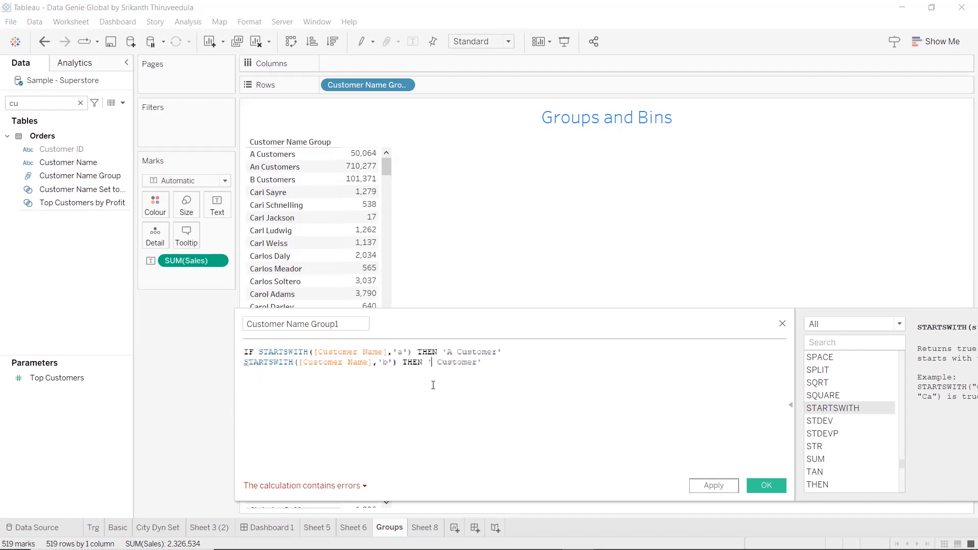
Paste another copy of the original STARTSWITH condition as the formula's third line
{"action": "left_click", "coordinate": [519, 358]}
{"action": "key", "text": "Return"}
{"action": "type", "text": "c"}
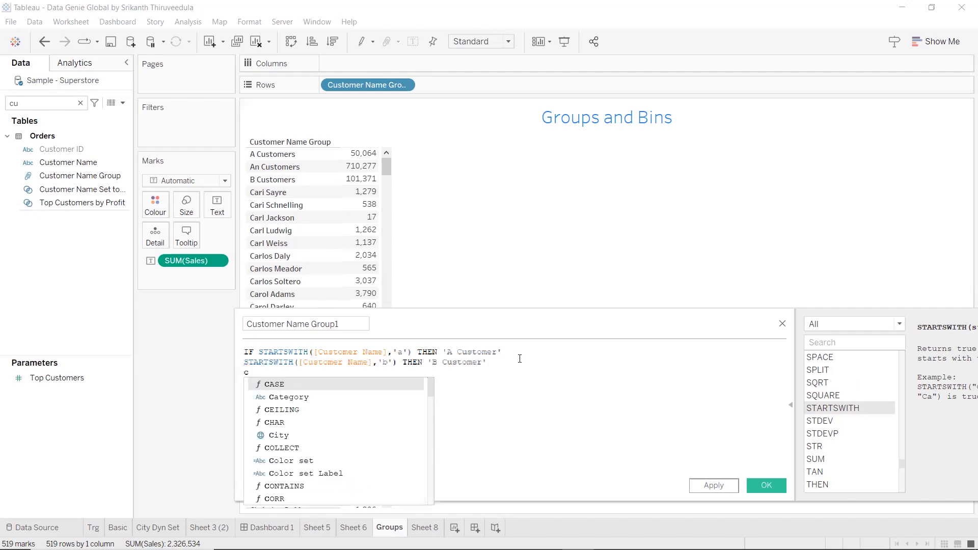
{"action": "key", "text": "BackSpace"}
{"action": "key", "text": "ctrl+v"}
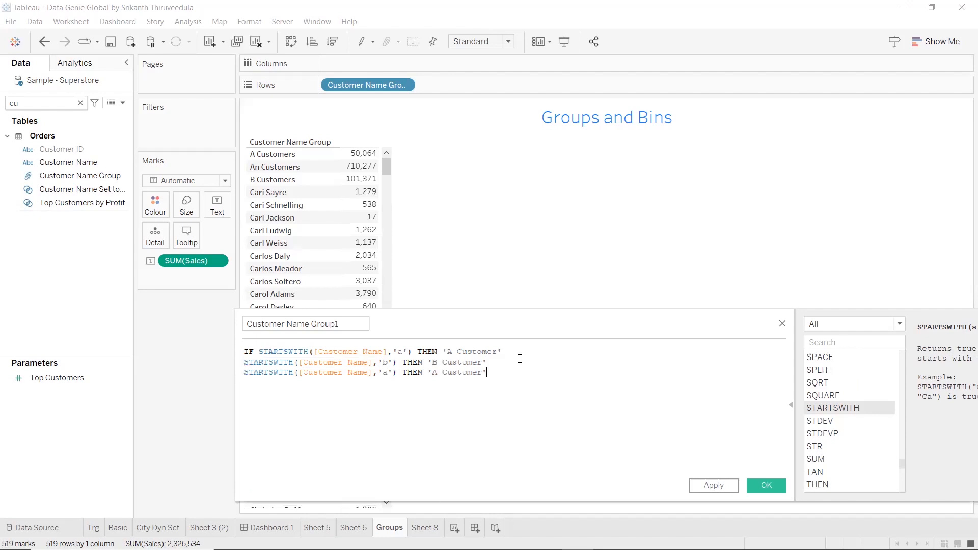
Change the third line to CONTAINS([Customer Name],'an') THEN 'An Customer'
{"action": "left_click_drag", "start_coordinate": [293, 372], "coordinate": [242, 373]}
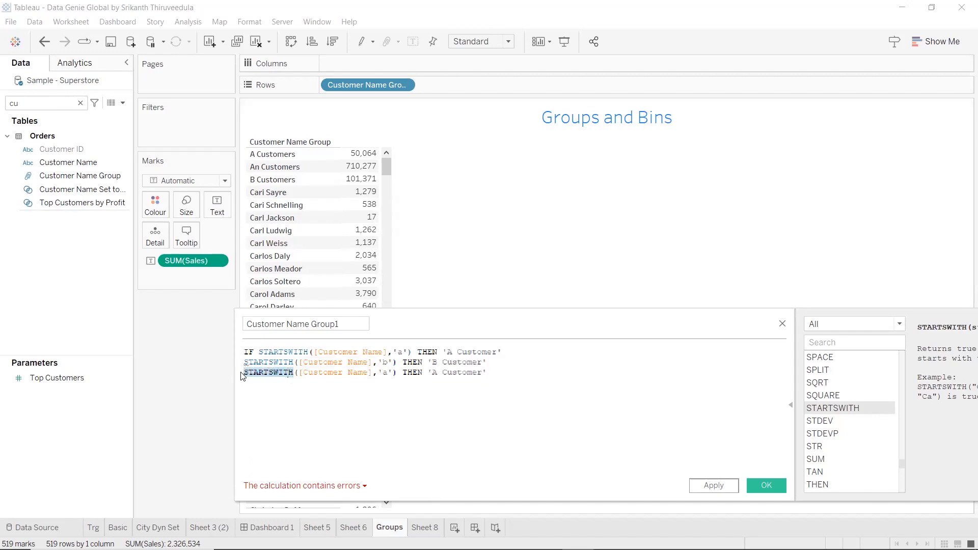
{"action": "type", "text": "con"}
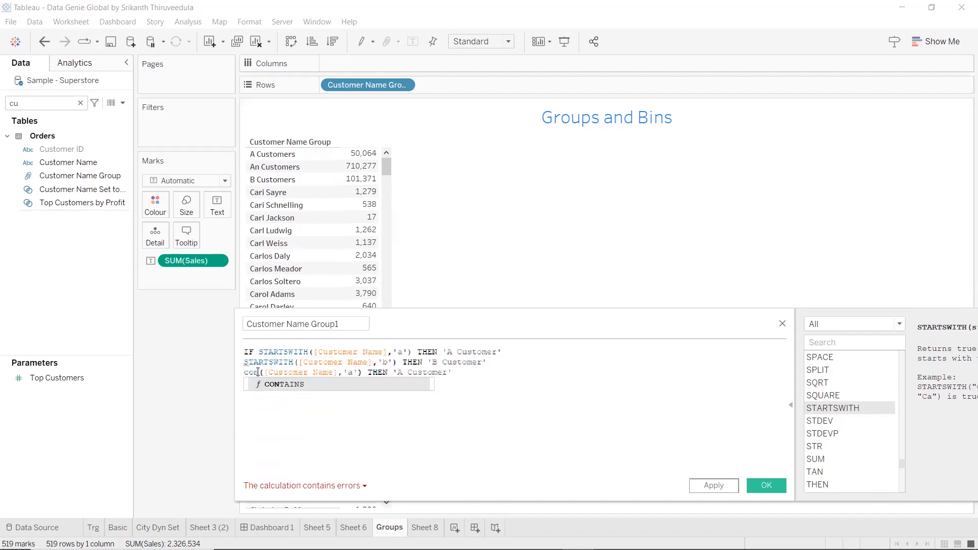
{"action": "left_click", "coordinate": [330, 384]}
{"action": "left_click", "coordinate": [376, 374]}
{"action": "type", "text": "n"}
{"action": "left_click", "coordinate": [430, 372]}
{"action": "type", "text": "n"}
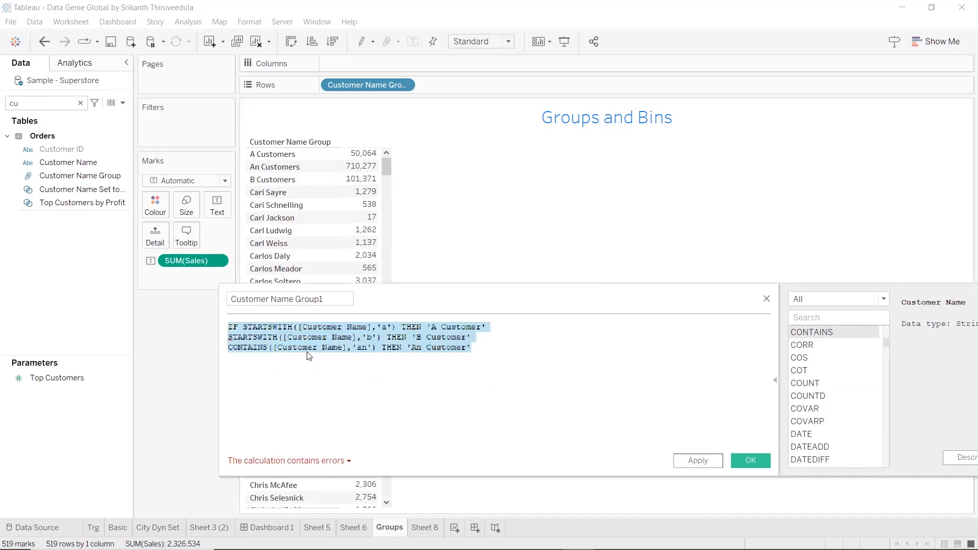
{"action": "scroll", "coordinate": [309, 355], "scroll_direction": "up", "scroll_amount": 7}
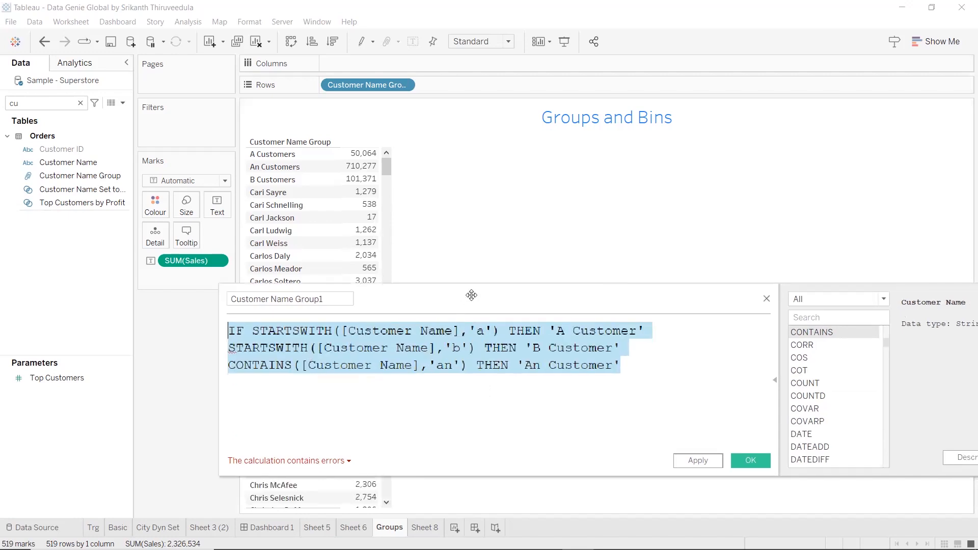
Add a fourth formula line with ELSE 'Others'
{"action": "left_click_drag", "start_coordinate": [475, 295], "coordinate": [504, 300]}
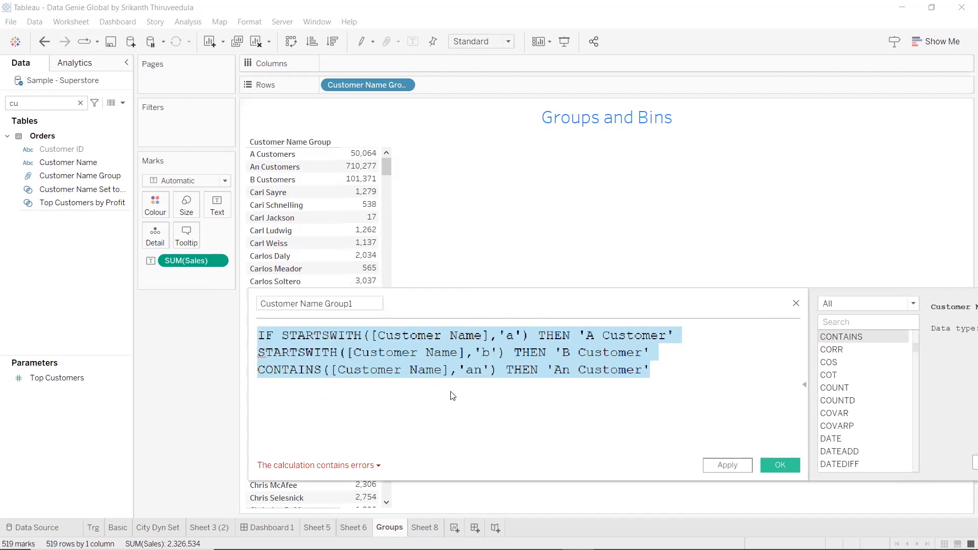
{"action": "left_click", "coordinate": [667, 371]}
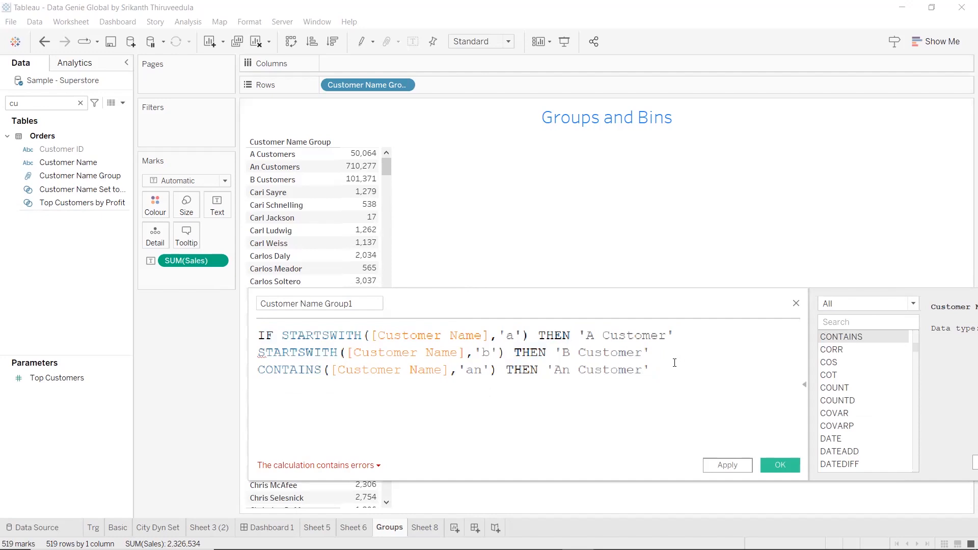
{"action": "key", "text": "Return"}
{"action": "type", "text": "e"}
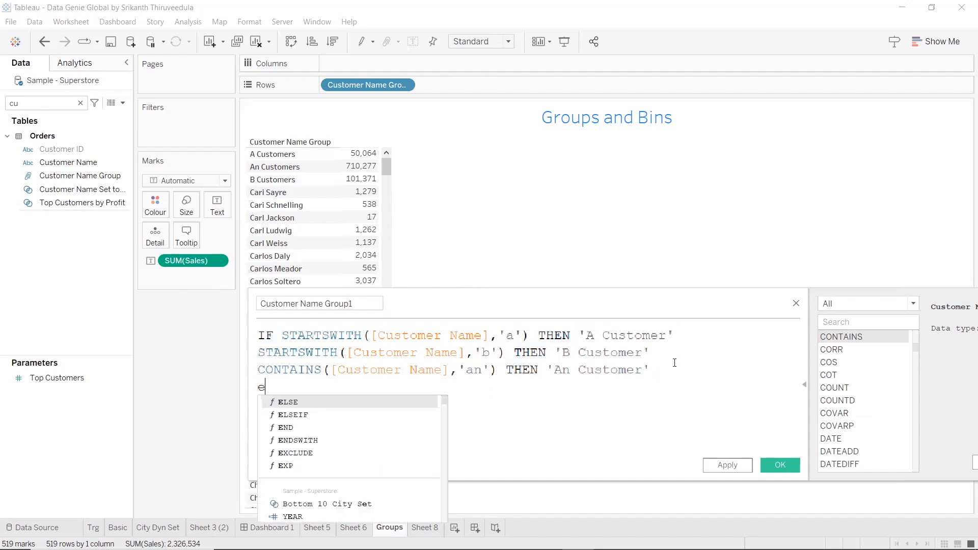
{"action": "type", "text": "l"}
{"action": "key", "text": "Return"}
{"action": "type", "text": "''"}
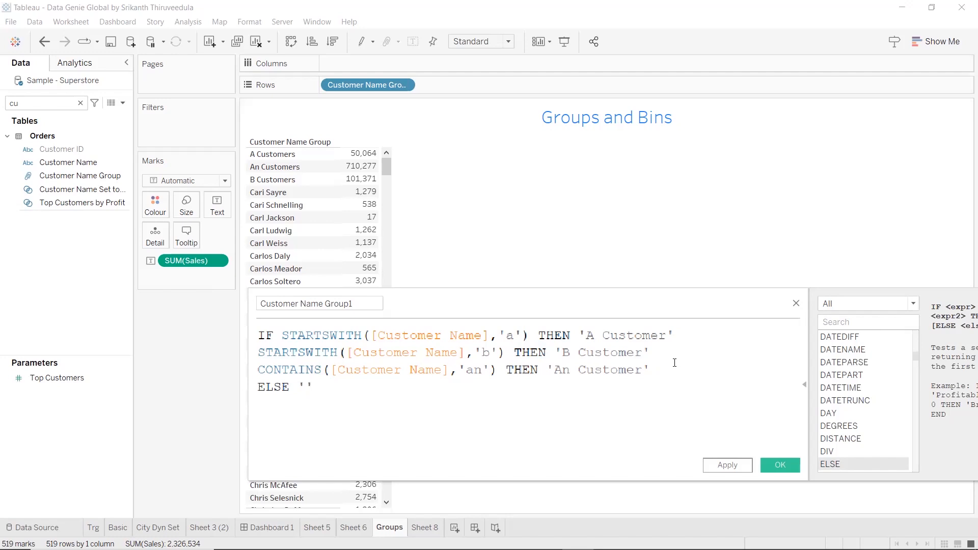
{"action": "type", "text": "Others"}
Close the formula with END after 'Others' and inspect the reported calculation error
{"action": "key", "text": "Right"}
{"action": "type", "text": "en"}
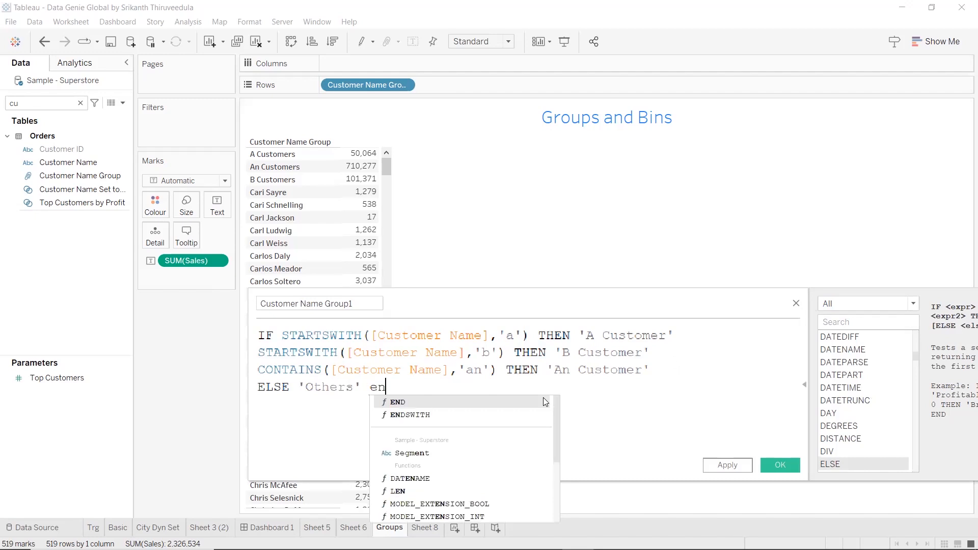
{"action": "type", "text": "d"}
{"action": "key", "text": "Return"}
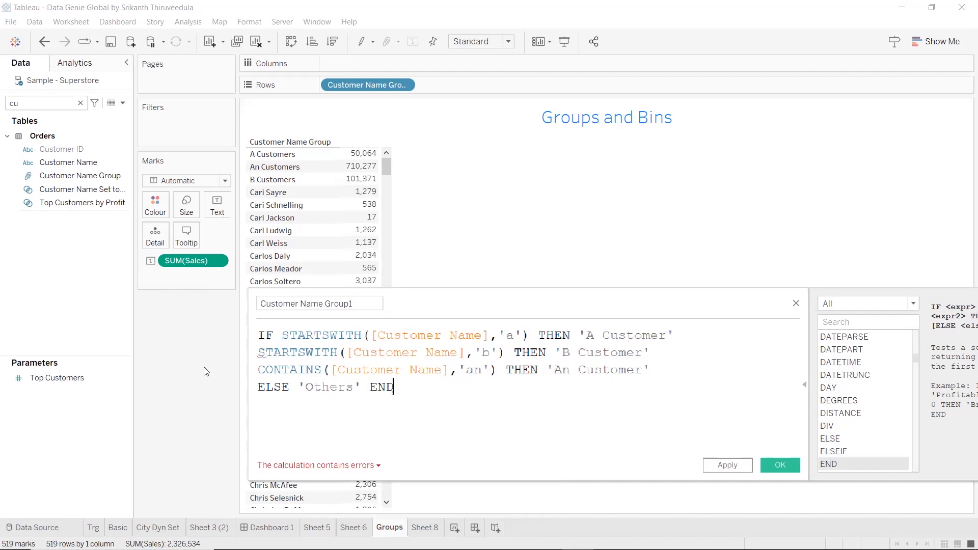
{"action": "left_click", "coordinate": [329, 466]}
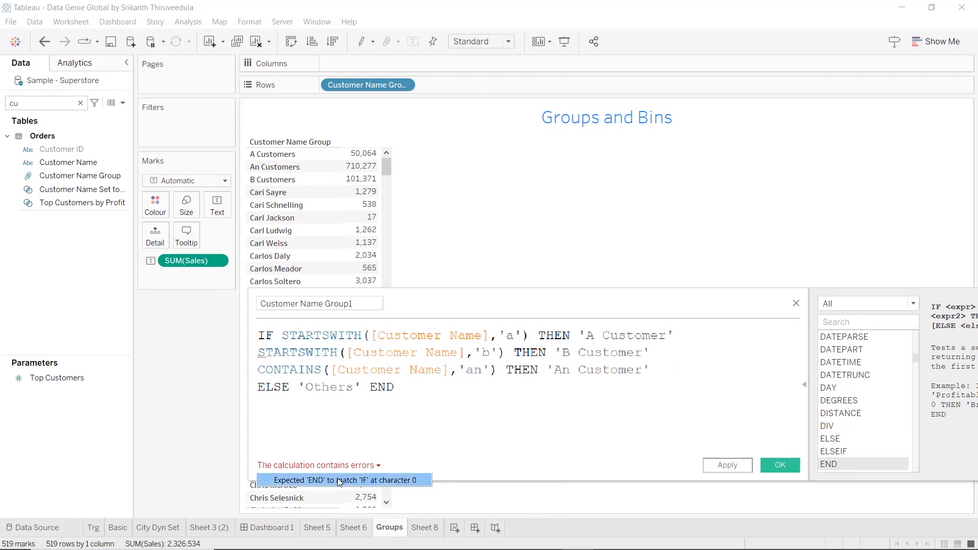
{"action": "left_click", "coordinate": [338, 480]}
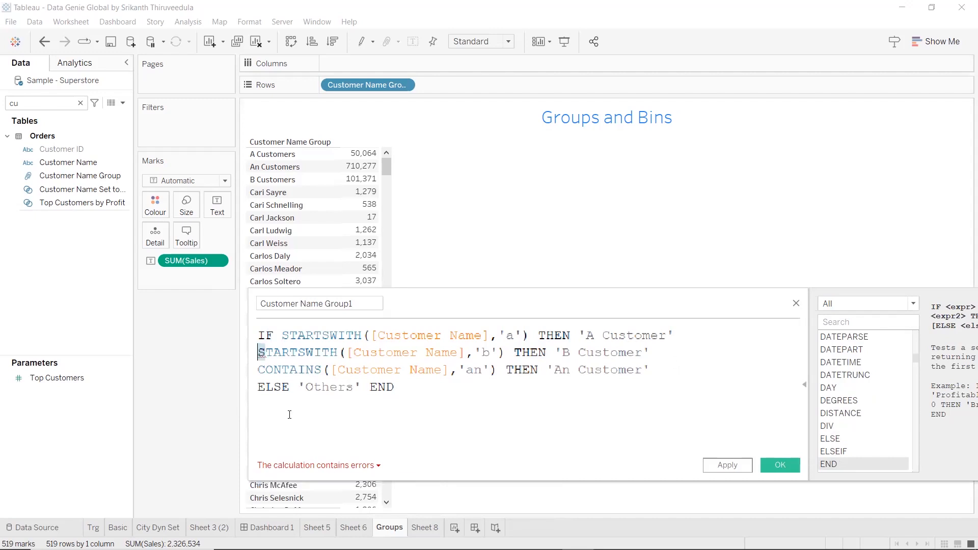
Insert ELSEIF before the STARTSWITH condition on the formula's second line
{"action": "left_click", "coordinate": [260, 351]}
{"action": "left_click_drag", "start_coordinate": [681, 331], "coordinate": [281, 336]}
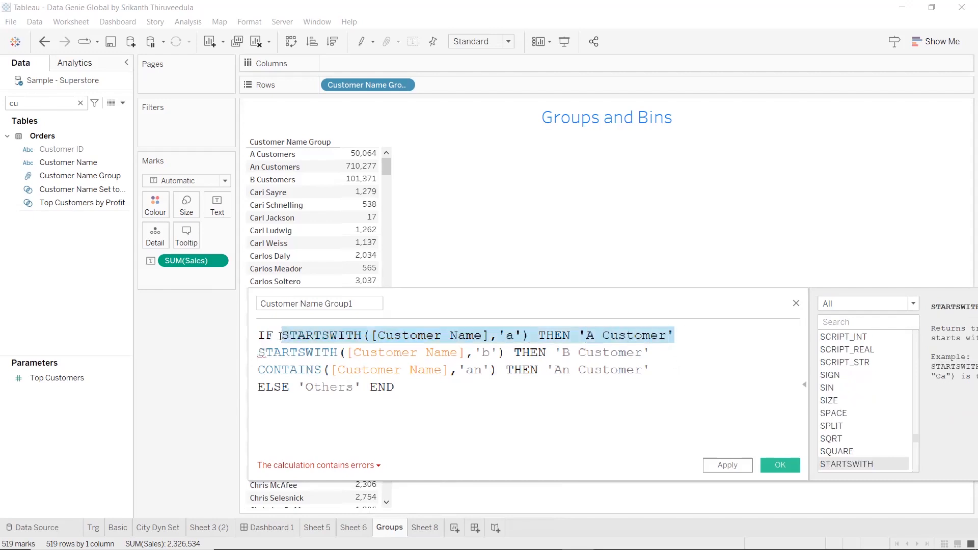
{"action": "triple_click", "coordinate": [258, 351]}
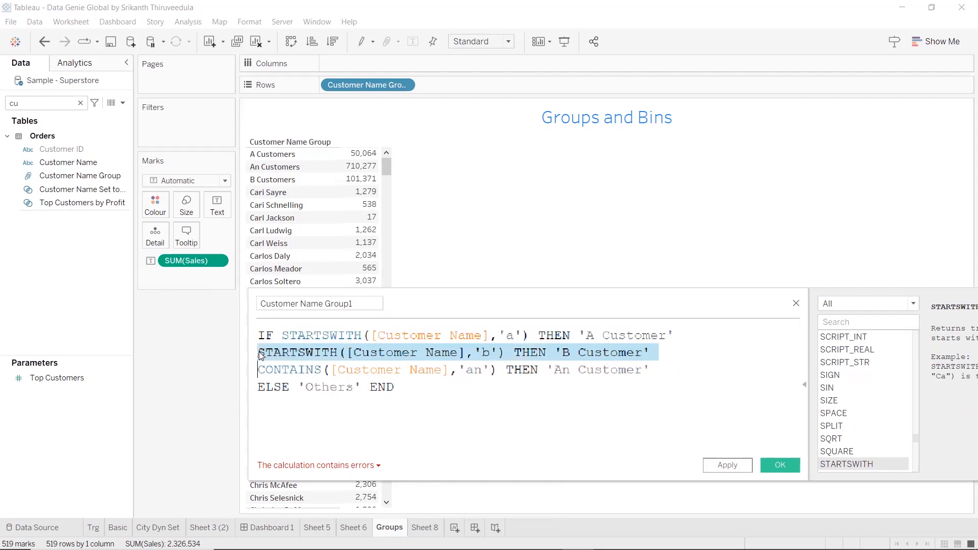
{"action": "left_click", "coordinate": [260, 352]}
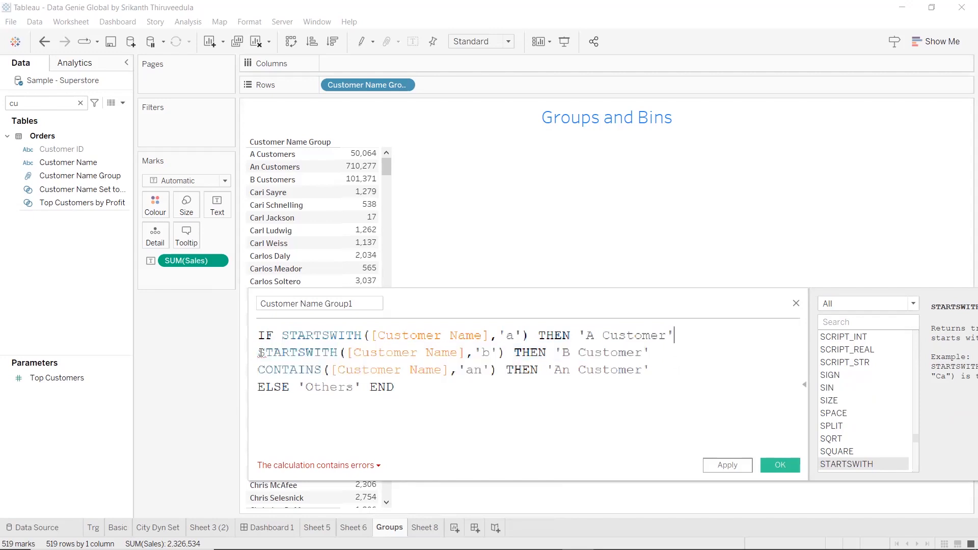
{"action": "left_click", "coordinate": [261, 353]}
{"action": "left_click", "coordinate": [260, 353]}
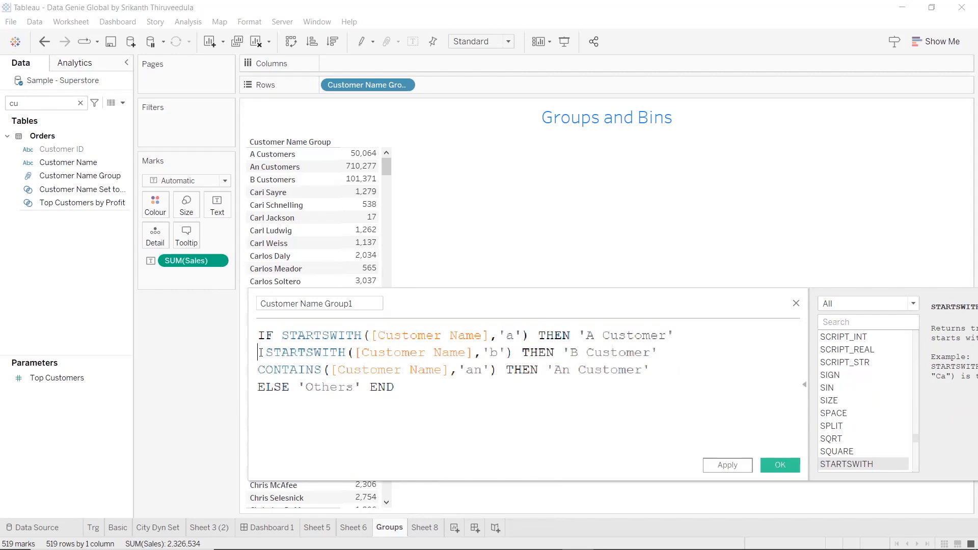
{"action": "type", "text": "els"}
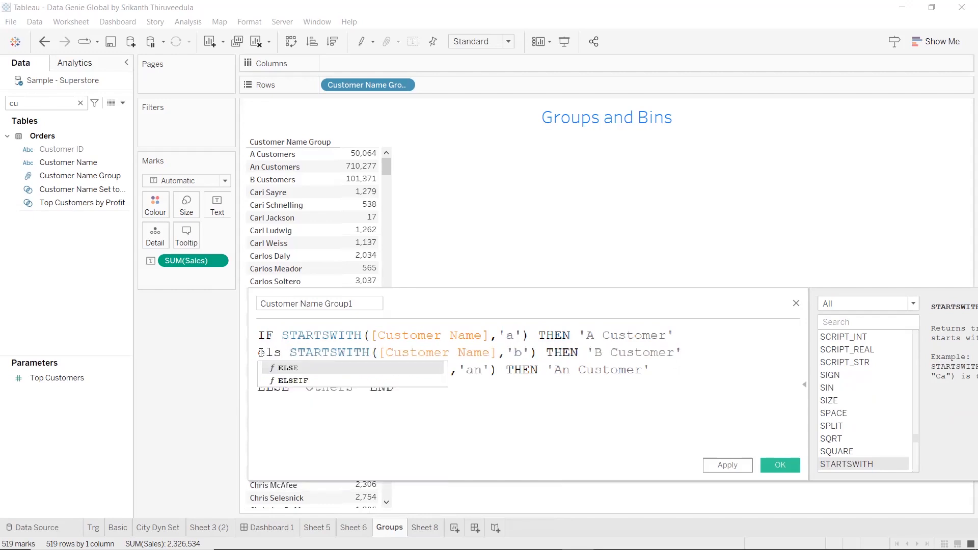
{"action": "key", "text": "Down"}
{"action": "key", "text": "Return"}
Copy ELSEIF from the second line to the start of the third line, before CONTAINS
{"action": "left_click", "coordinate": [305, 352]}
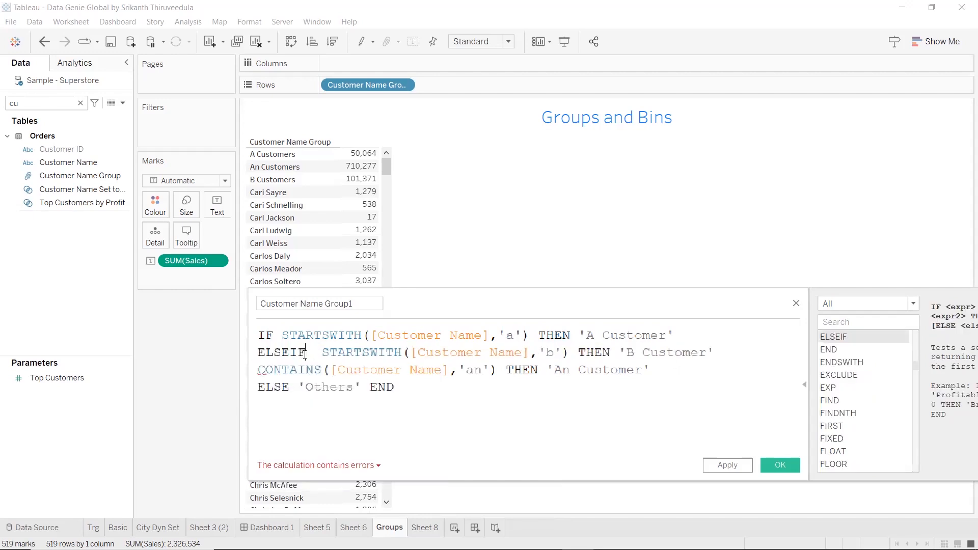
{"action": "left_click_drag", "start_coordinate": [305, 353], "coordinate": [257, 352]}
{"action": "key", "text": "ctrl+c"}
{"action": "left_click", "coordinate": [257, 369]}
{"action": "left_click_drag", "start_coordinate": [259, 369], "coordinate": [262, 370]}
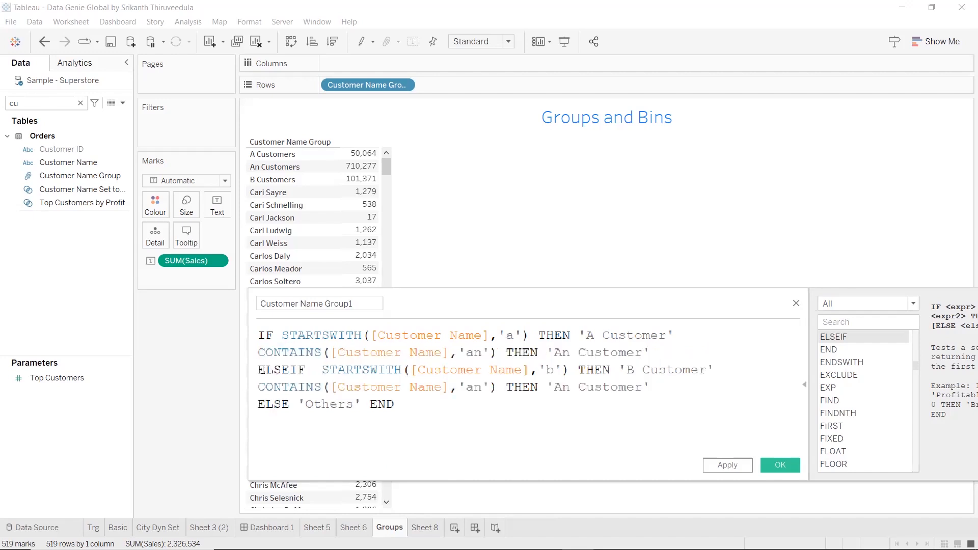
{"action": "key", "text": "ctrl+z"}
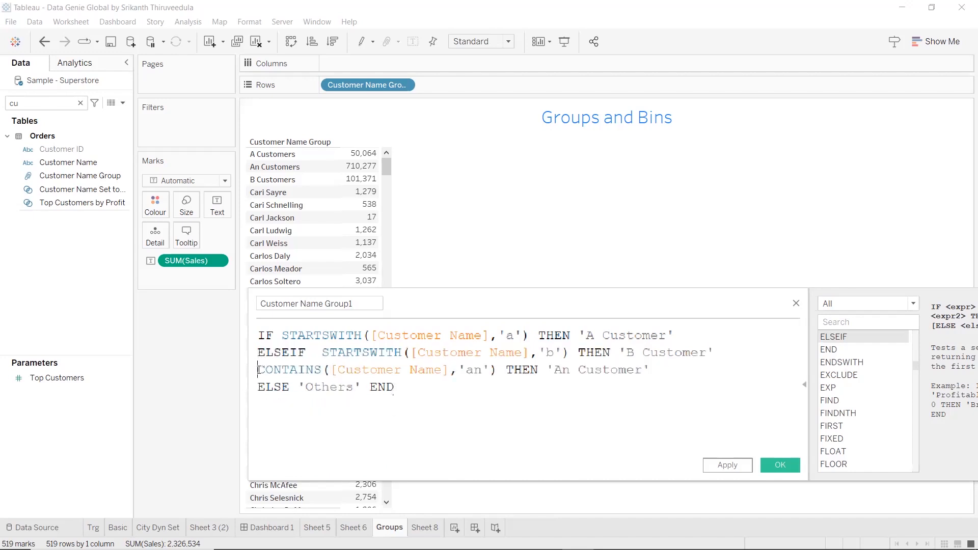
{"action": "key", "text": "ctrl+v"}
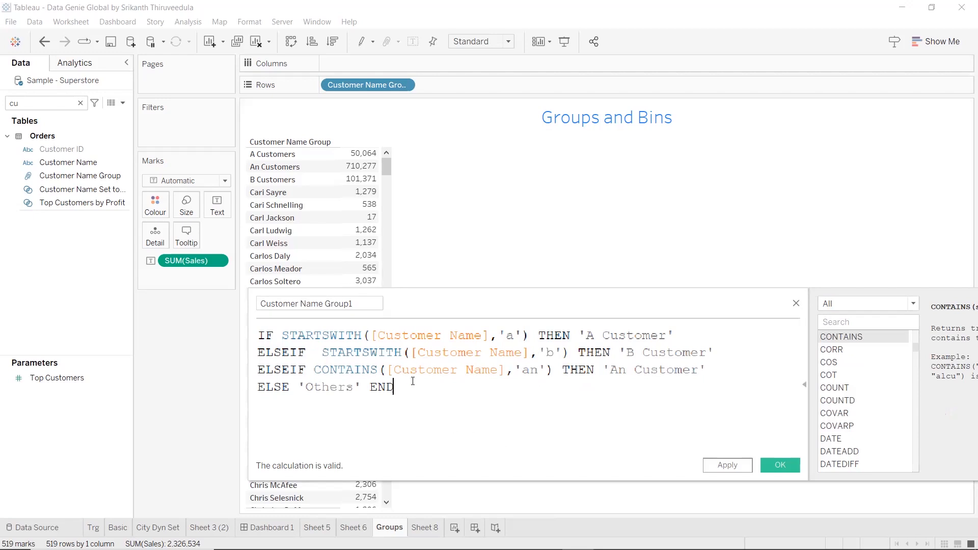
Review the finished formula's conditions and returned labels, including 'An Customer' and the 'Others' fallback
{"action": "key", "text": "shift+Up"}
{"action": "key", "text": "shift+Up"}
{"action": "key", "text": "shift+Up"}
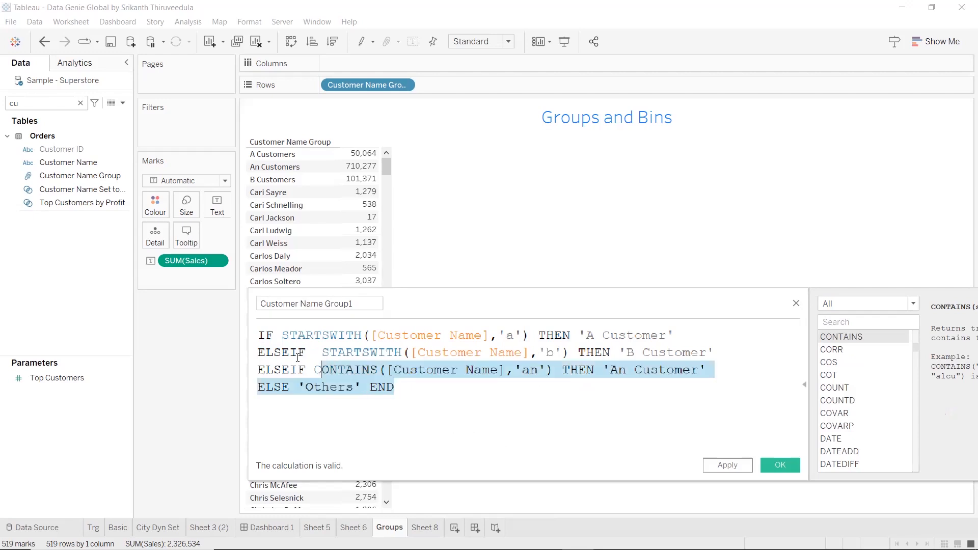
{"action": "key", "text": "shift+Home"}
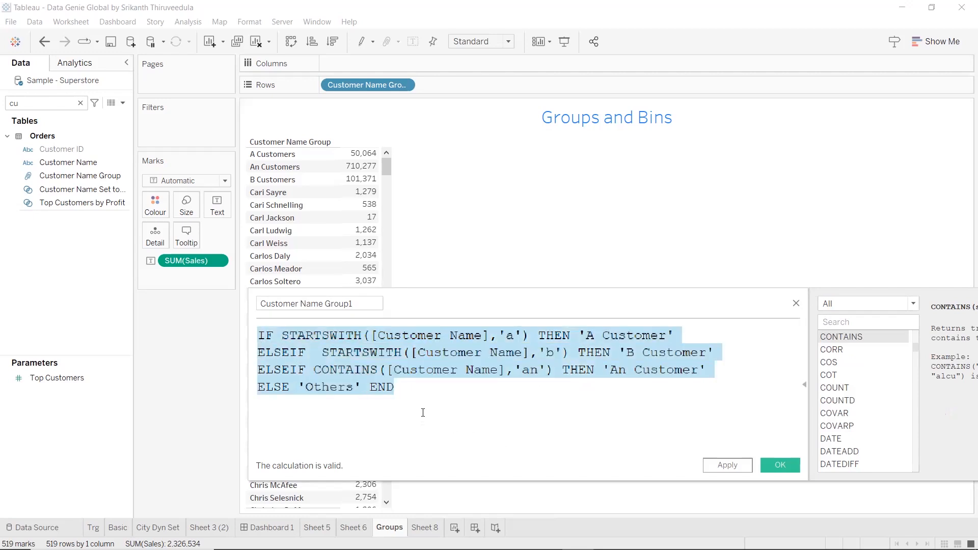
{"action": "left_click", "coordinate": [423, 411]}
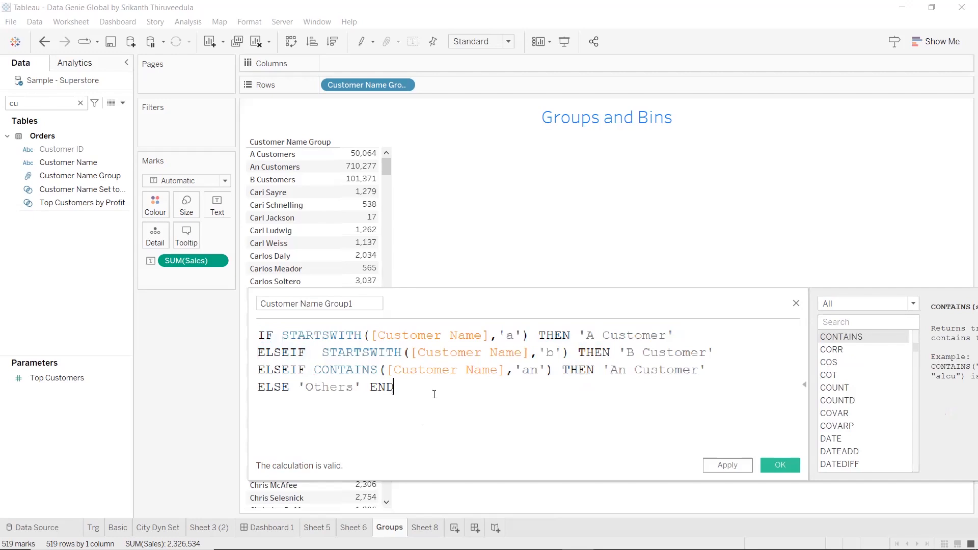
{"action": "left_click_drag", "start_coordinate": [430, 395], "coordinate": [255, 327]}
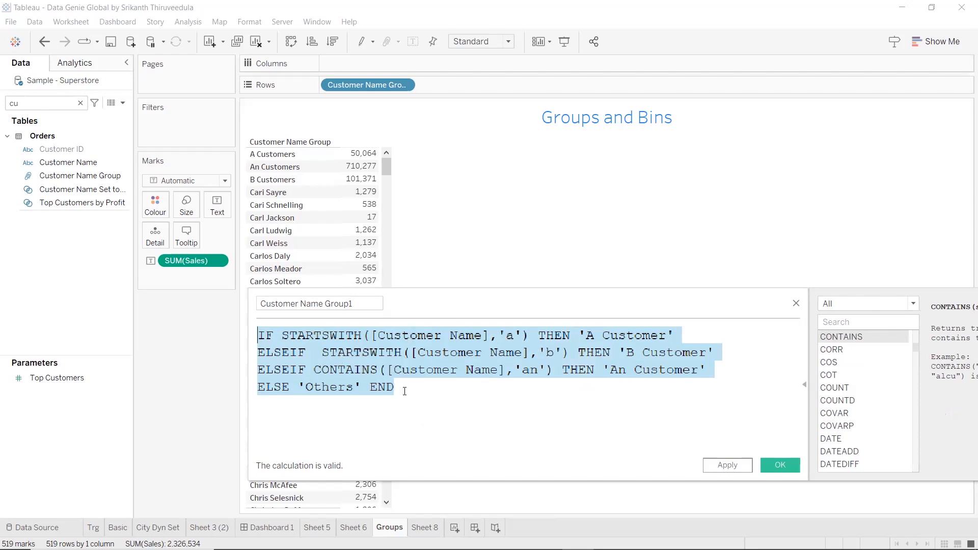
{"action": "left_click", "coordinate": [697, 336]}
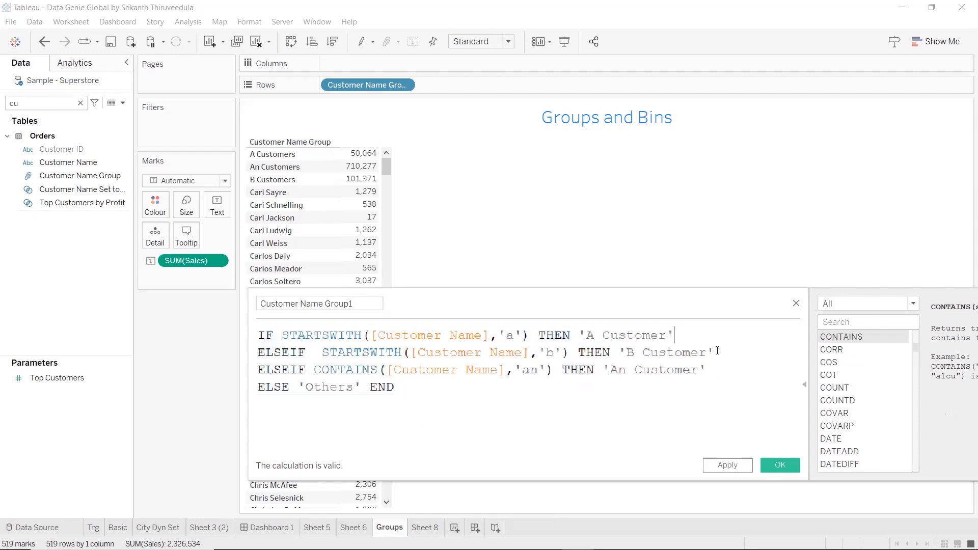
{"action": "left_click_drag", "start_coordinate": [706, 371], "coordinate": [602, 371]}
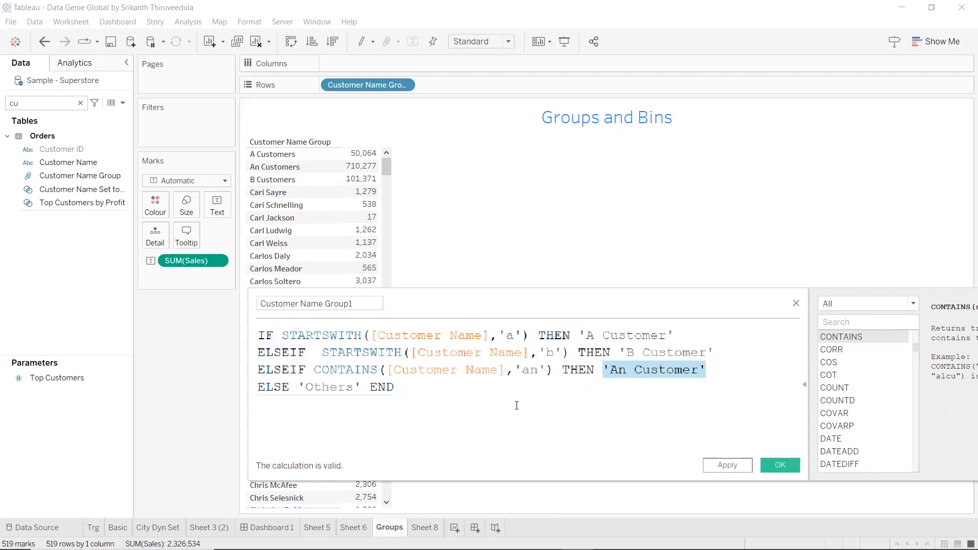
{"action": "left_click", "coordinate": [460, 399]}
{"action": "left_click_drag", "start_coordinate": [727, 380], "coordinate": [475, 356]}
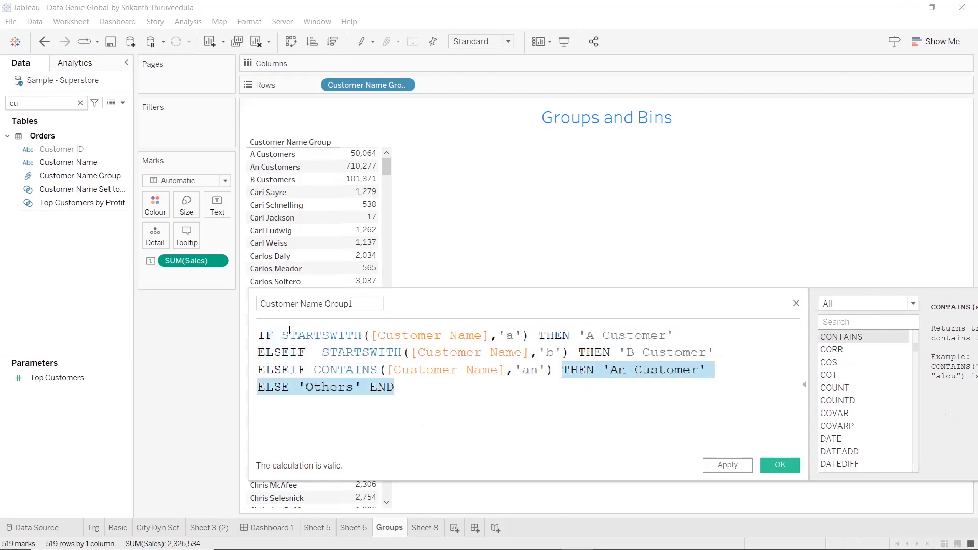
{"action": "left_click", "coordinate": [455, 398]}
{"action": "left_click_drag", "start_coordinate": [307, 388], "coordinate": [354, 390]}
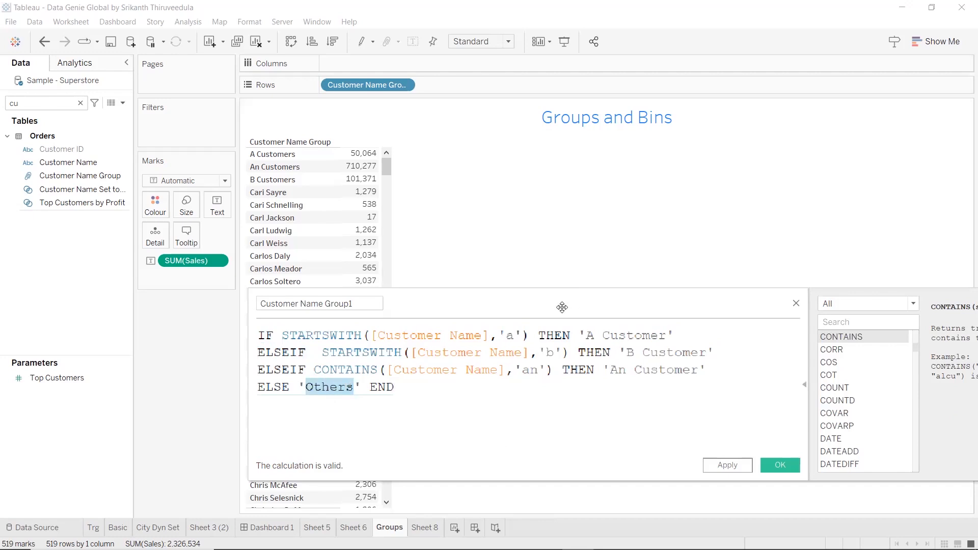
Apply the calculated field, go over its whole formula once more, and save and close the calculation editor
{"action": "left_click", "coordinate": [745, 468]}
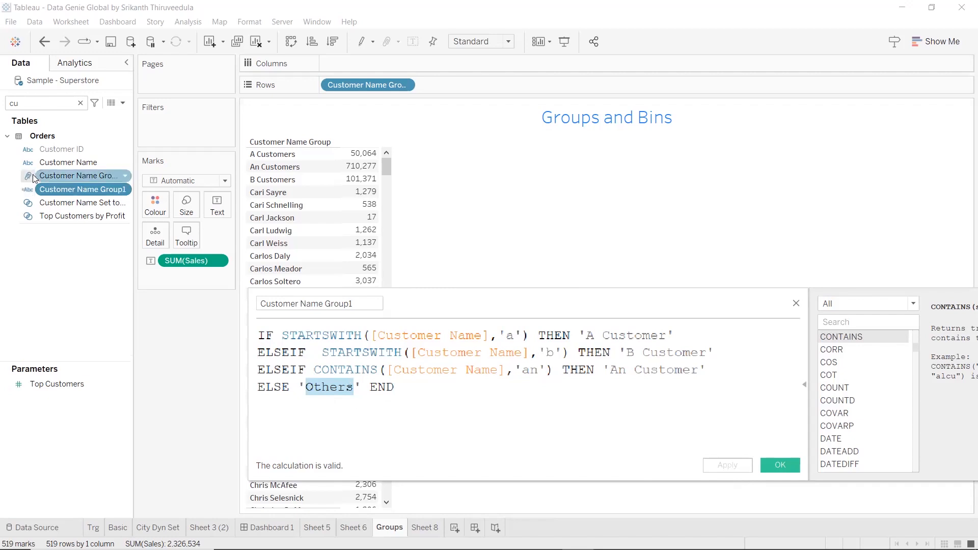
{"action": "left_click", "coordinate": [450, 388]}
{"action": "key", "text": "shift+Left"}
{"action": "key", "text": "shift+Left"}
{"action": "key", "text": "shift+Left"}
{"action": "key", "text": "shift+Left"}
{"action": "key", "text": "shift+Left"}
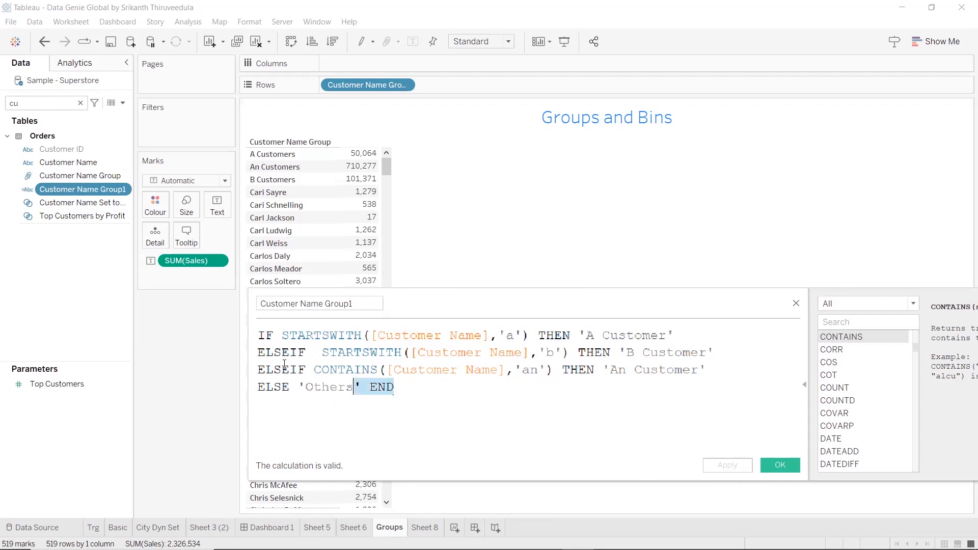
{"action": "key", "text": "shift+Up"}
{"action": "key", "text": "shift+Up"}
{"action": "key", "text": "shift+Up"}
{"action": "key", "text": "shift+Home"}
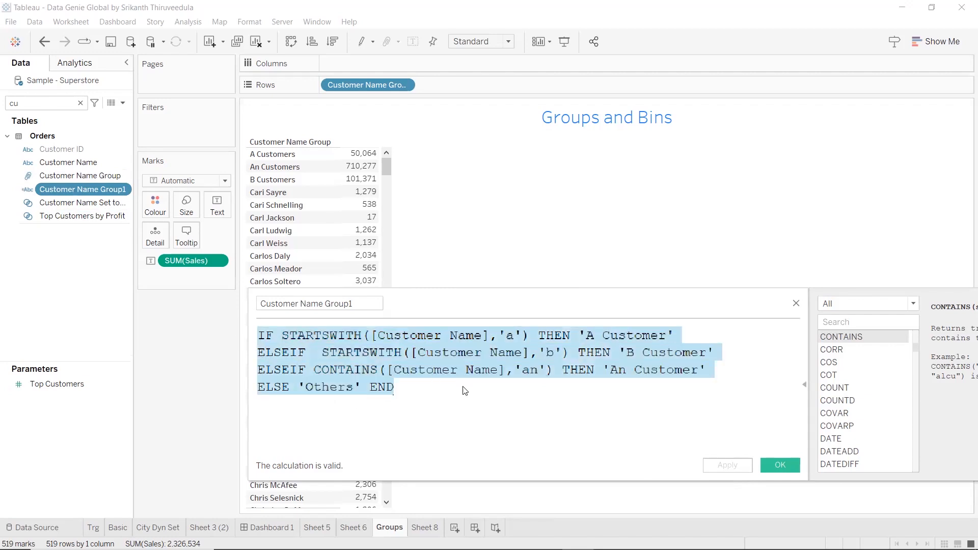
{"action": "left_click", "coordinate": [788, 458]}
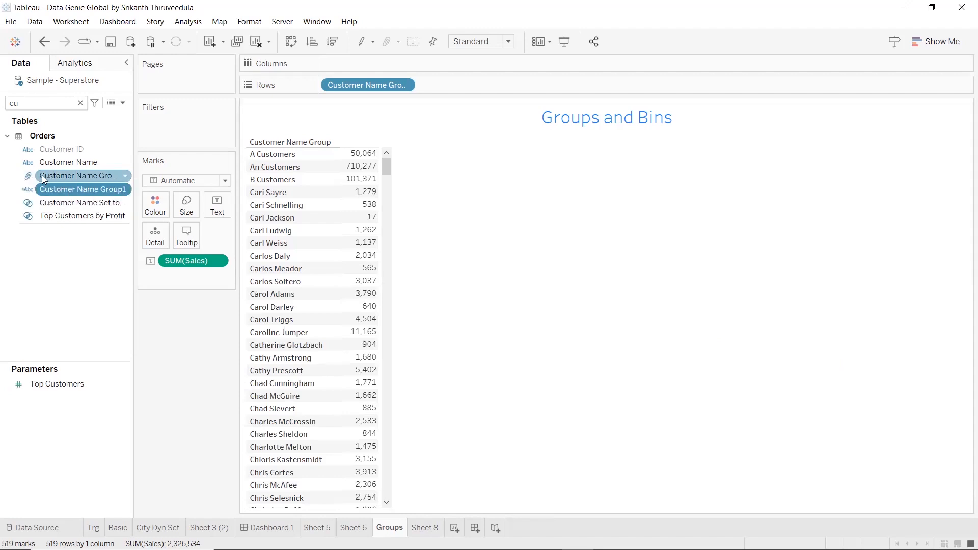
Create a new worksheet, search the fields for "cust" and place Customer Name on Rows
{"action": "left_click", "coordinate": [74, 190]}
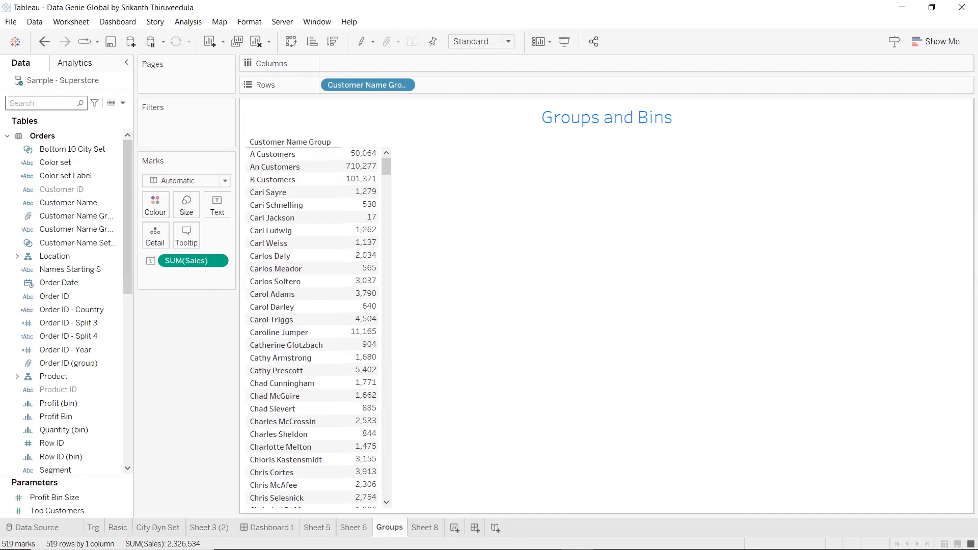
{"action": "key", "text": "ctrl+m"}
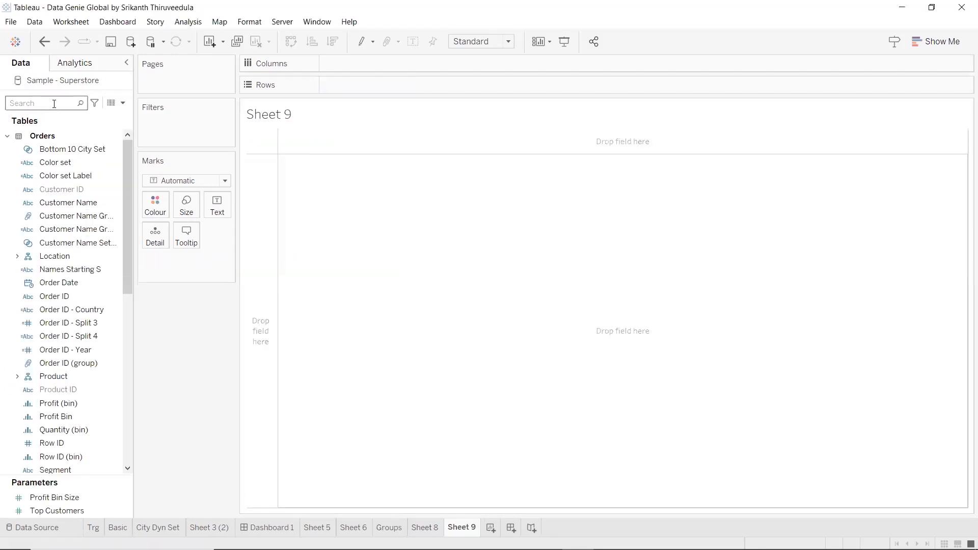
{"action": "left_click", "coordinate": [54, 103]}
{"action": "type", "text": "cust"}
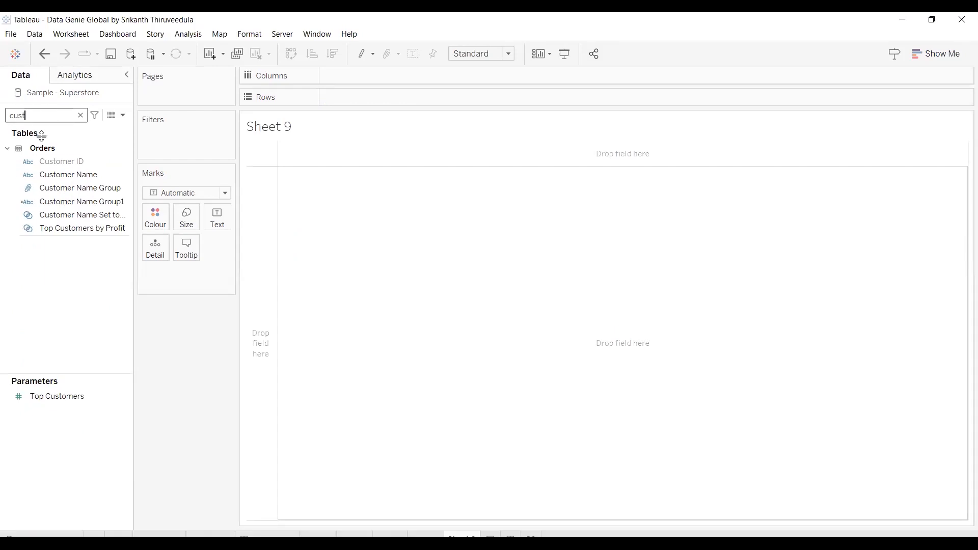
{"action": "left_click", "coordinate": [71, 161]}
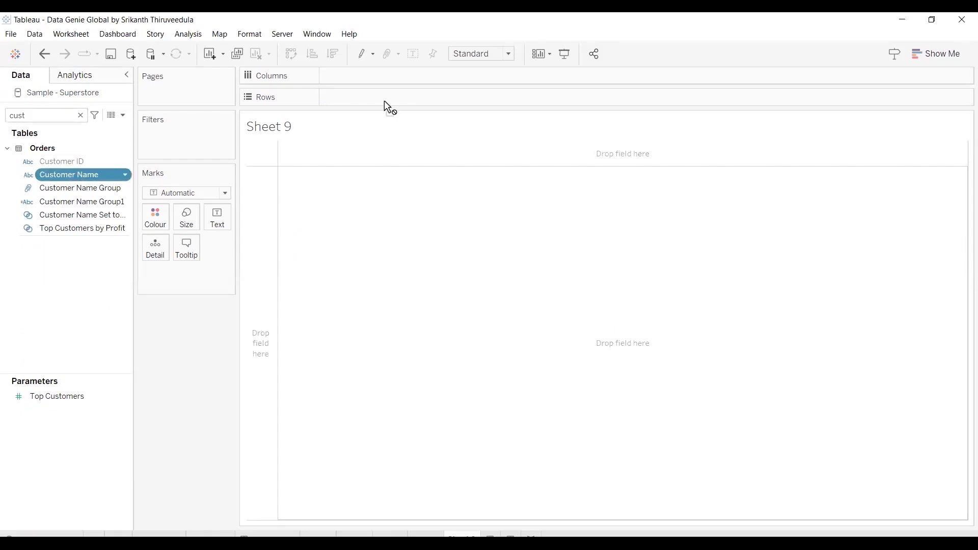
{"action": "left_click_drag", "start_coordinate": [386, 102], "coordinate": [386, 101]}
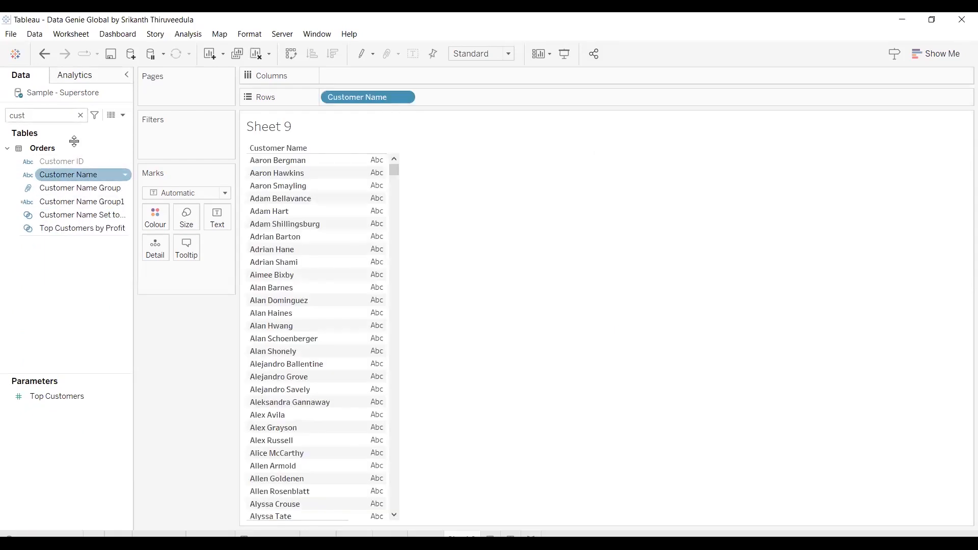
Search the fields for "sa" and place Sales on Columns
{"action": "left_click", "coordinate": [81, 115]}
{"action": "type", "text": "sa"}
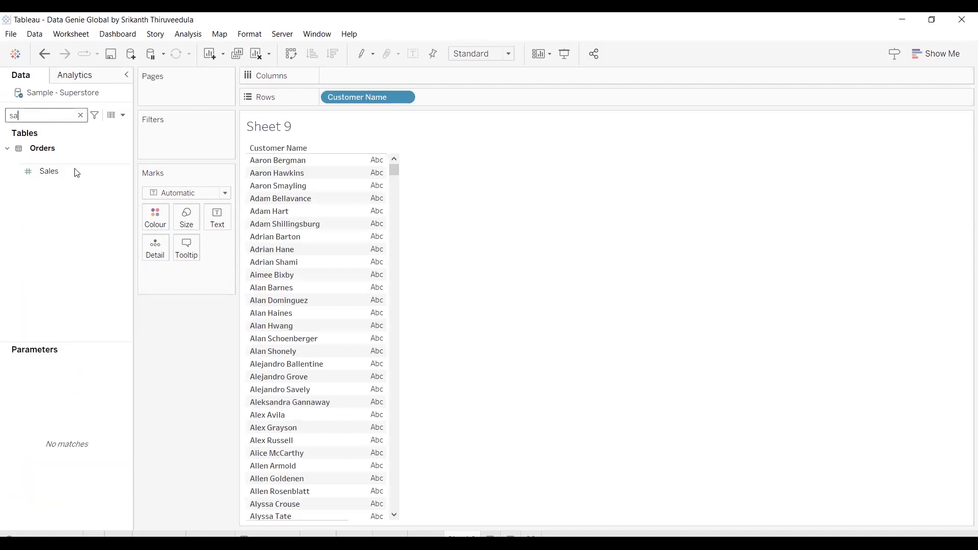
{"action": "left_click_drag", "start_coordinate": [72, 171], "coordinate": [368, 83]}
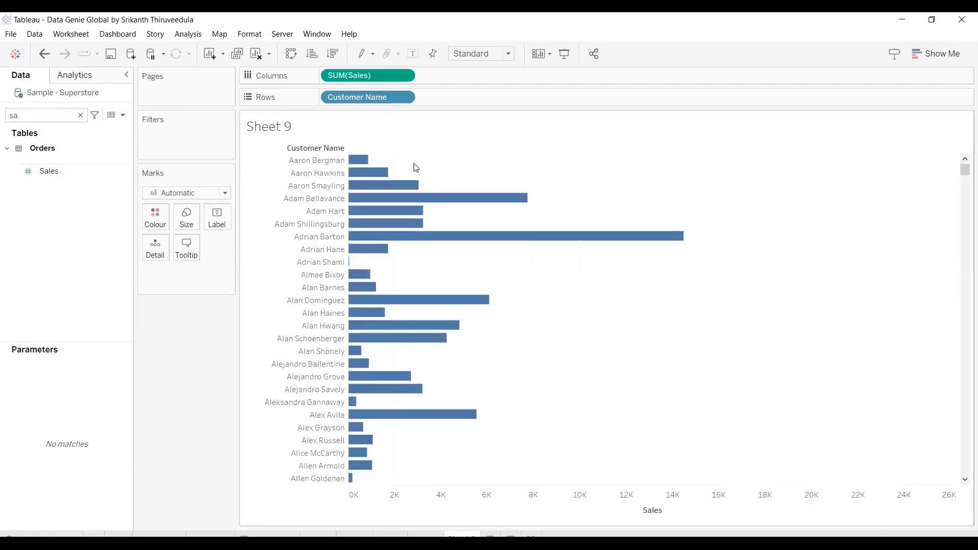
Swap the rows and columns of the customer sales chart and colour the bars by the Customer Name Group group field
{"action": "left_click", "coordinate": [291, 54]}
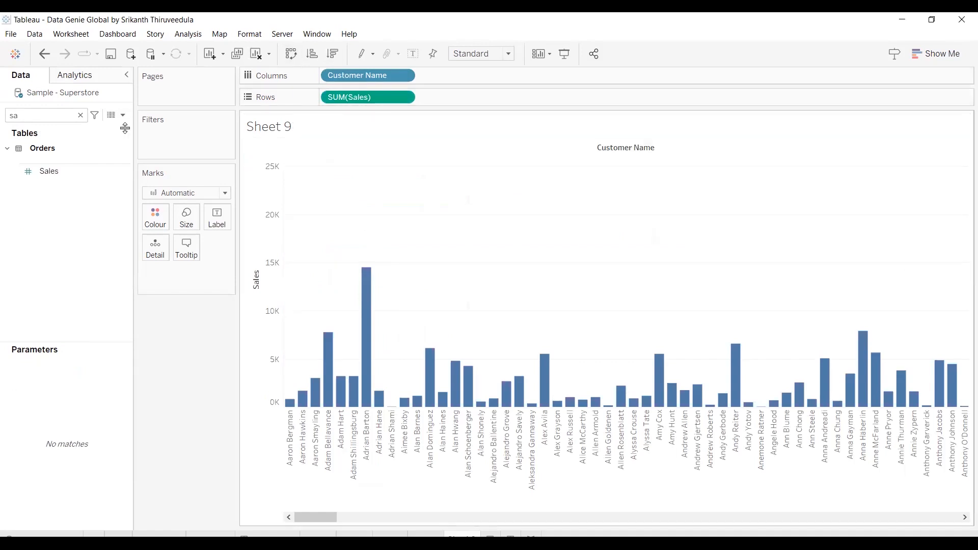
{"action": "type", "text": "col"}
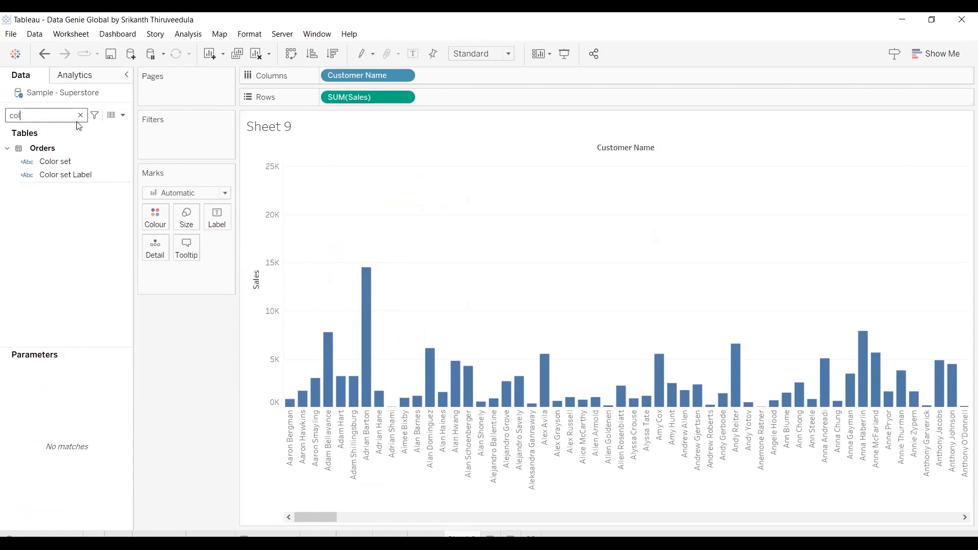
{"action": "left_click", "coordinate": [81, 117]}
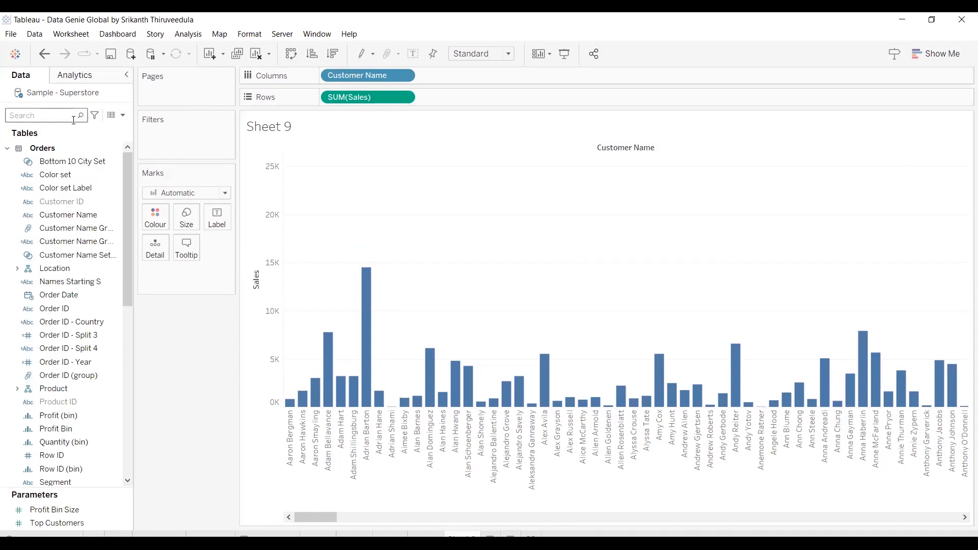
{"action": "left_click", "coordinate": [63, 227]}
{"action": "left_click_drag", "start_coordinate": [63, 225], "coordinate": [150, 211]}
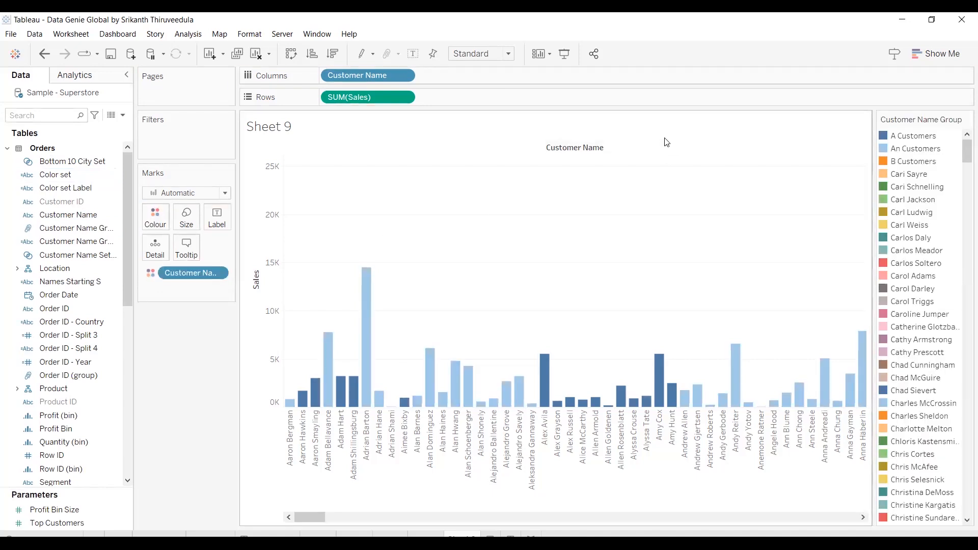
Edit the Customer Name Group so that it includes 'Other', and accept the change
{"action": "left_click", "coordinate": [53, 232]}
{"action": "right_click", "coordinate": [53, 232]}
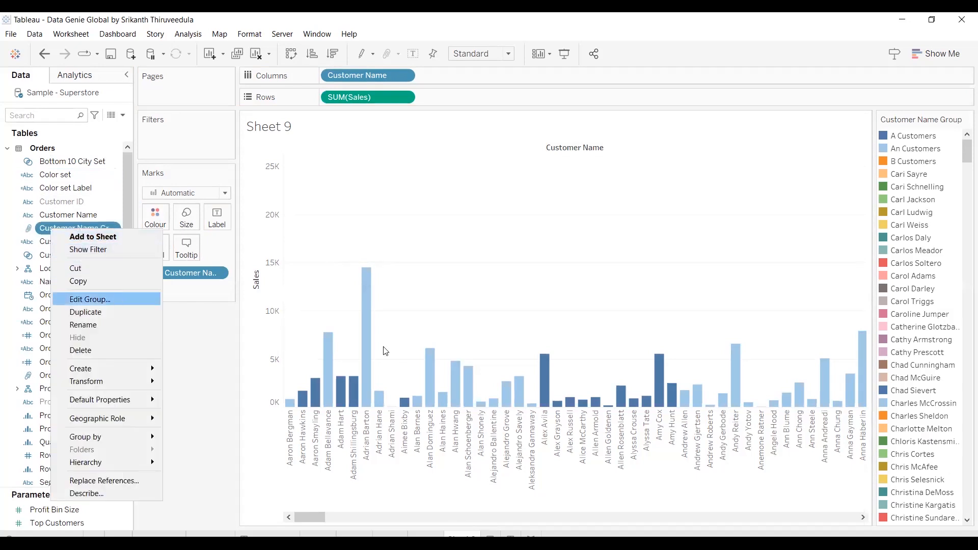
{"action": "key", "text": "Return"}
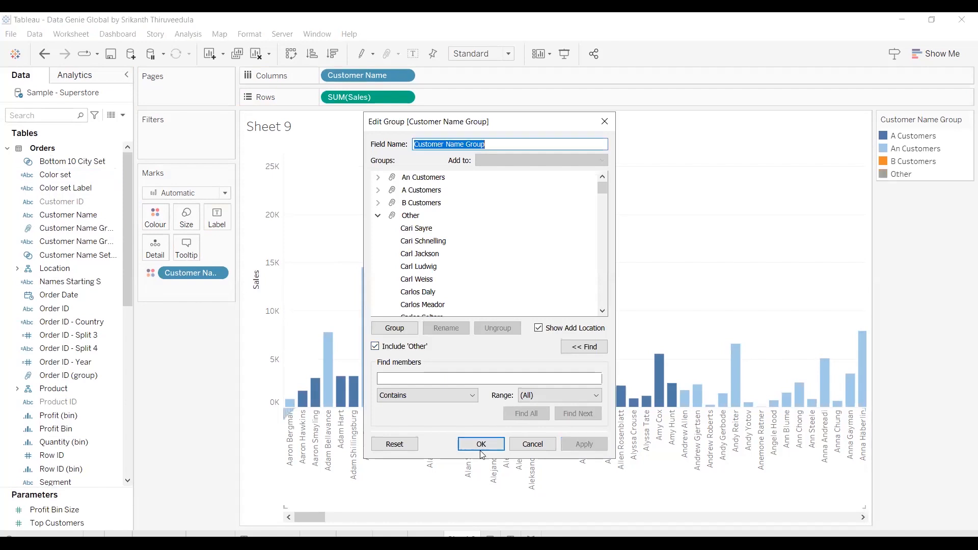
{"action": "key", "text": "Return"}
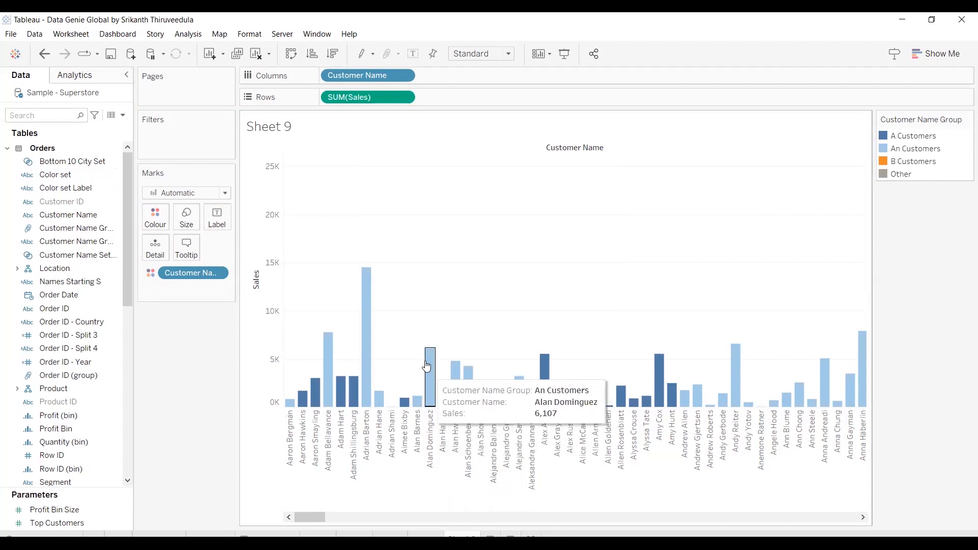
{"action": "mouse_move", "coordinate": [361, 378]}
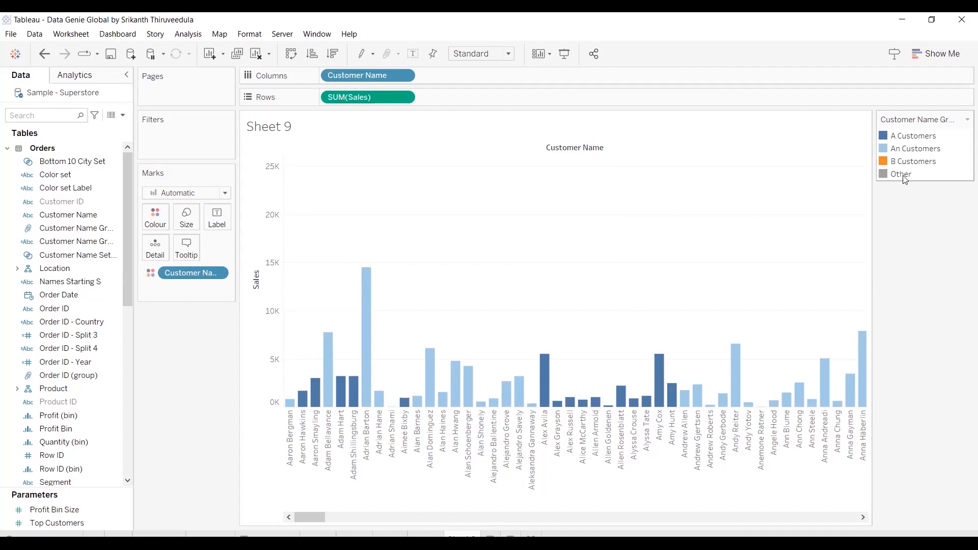
Reopen the Customer Name Group for editing and find all members containing "ron"
{"action": "left_click", "coordinate": [77, 229]}
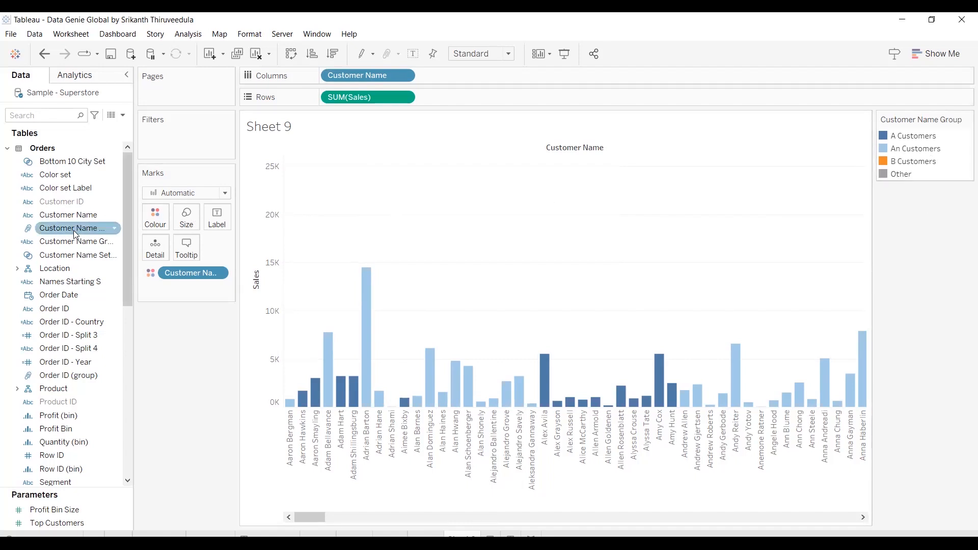
{"action": "right_click", "coordinate": [76, 235]}
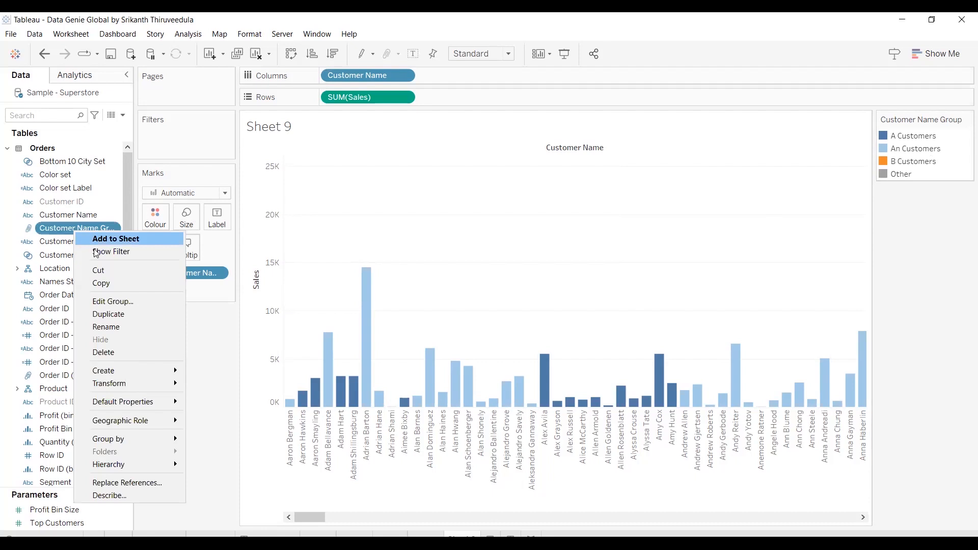
{"action": "left_click", "coordinate": [112, 300]}
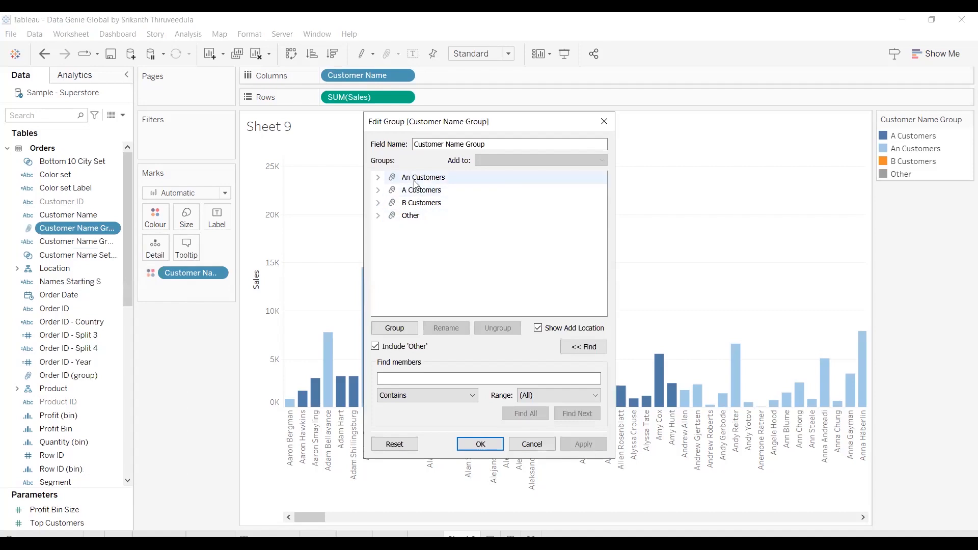
{"action": "left_click", "coordinate": [431, 378]}
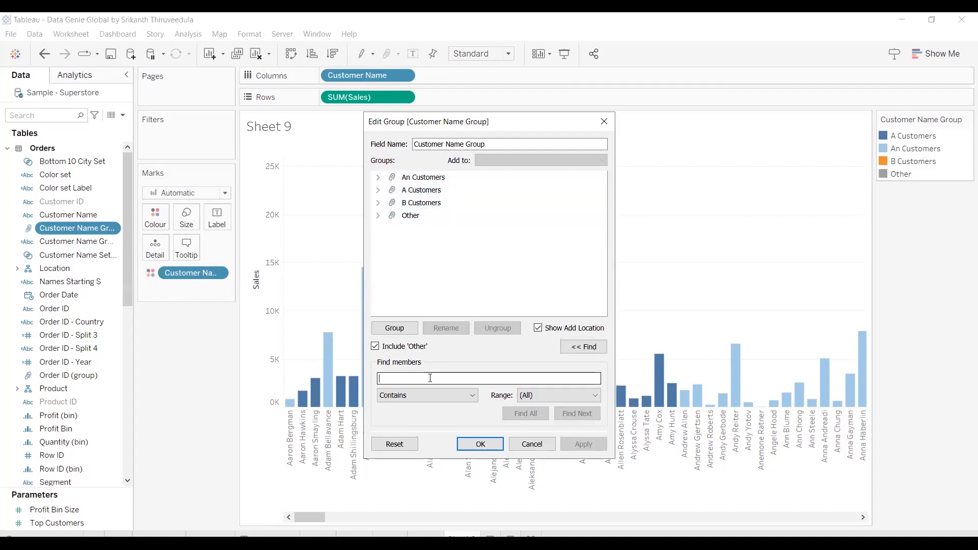
{"action": "type", "text": "ron"}
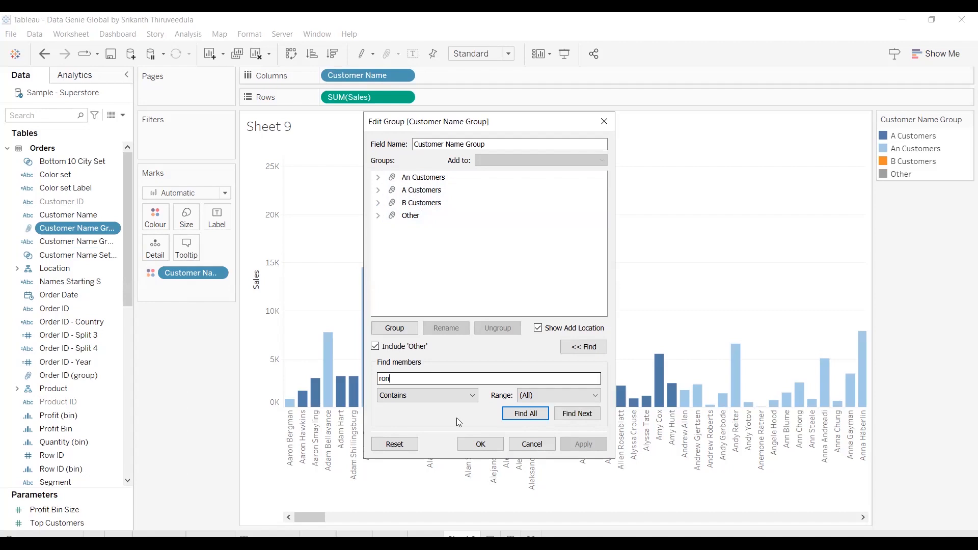
{"action": "left_click", "coordinate": [527, 414]}
Reassign the first customer listed under An Customers to the B Customers group and apply the change
{"action": "left_click", "coordinate": [425, 197]}
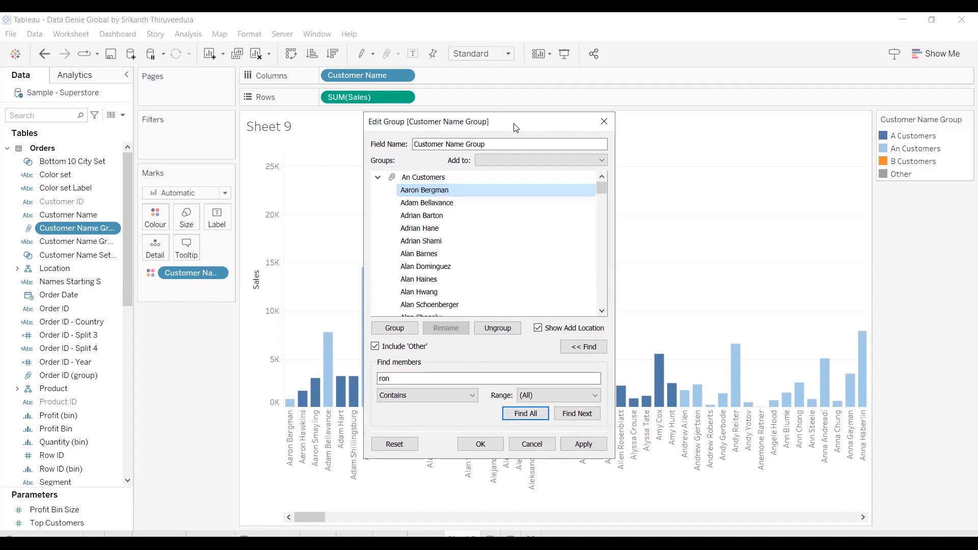
{"action": "left_click_drag", "start_coordinate": [532, 131], "coordinate": [555, 53]}
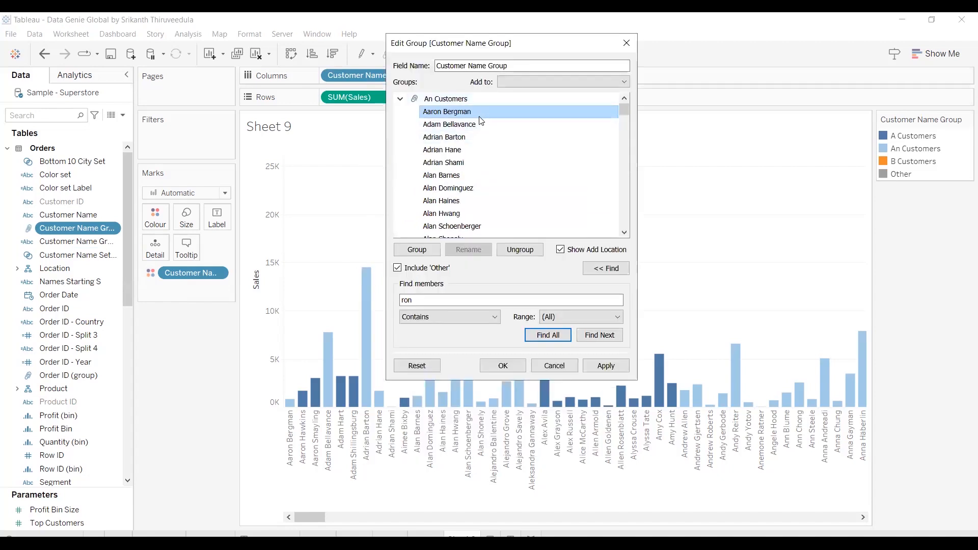
{"action": "left_click", "coordinate": [494, 118]}
{"action": "left_click", "coordinate": [566, 82]}
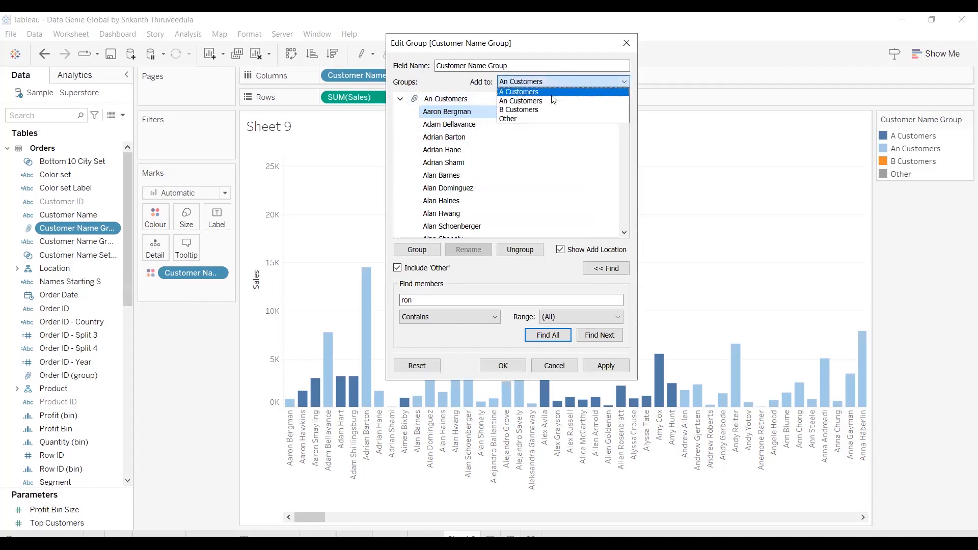
{"action": "left_click", "coordinate": [530, 110]}
{"action": "left_click", "coordinate": [616, 365]}
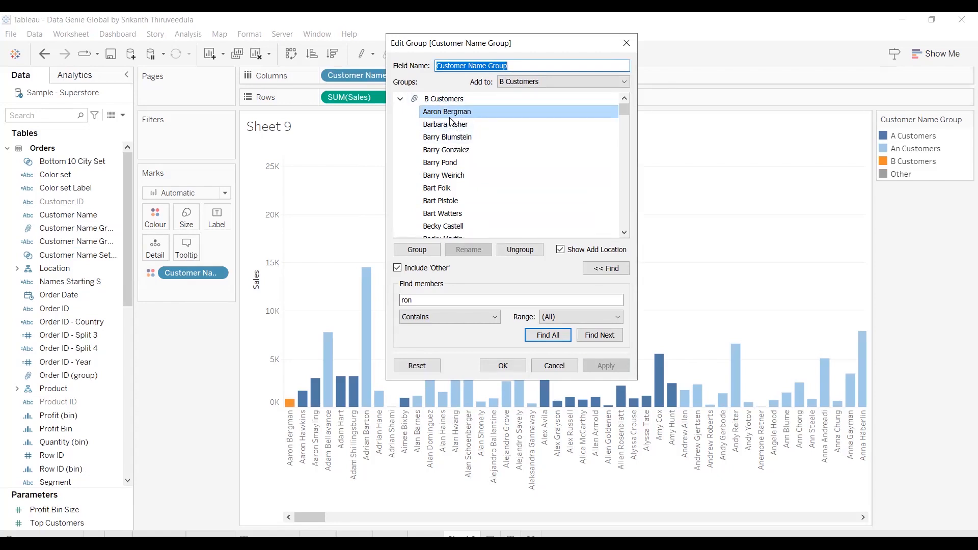
Collapse the member lists of all four groups, accept the group edit and check the bar colours of customers further along the axis
{"action": "left_click", "coordinate": [400, 98]}
{"action": "left_click", "coordinate": [400, 112]}
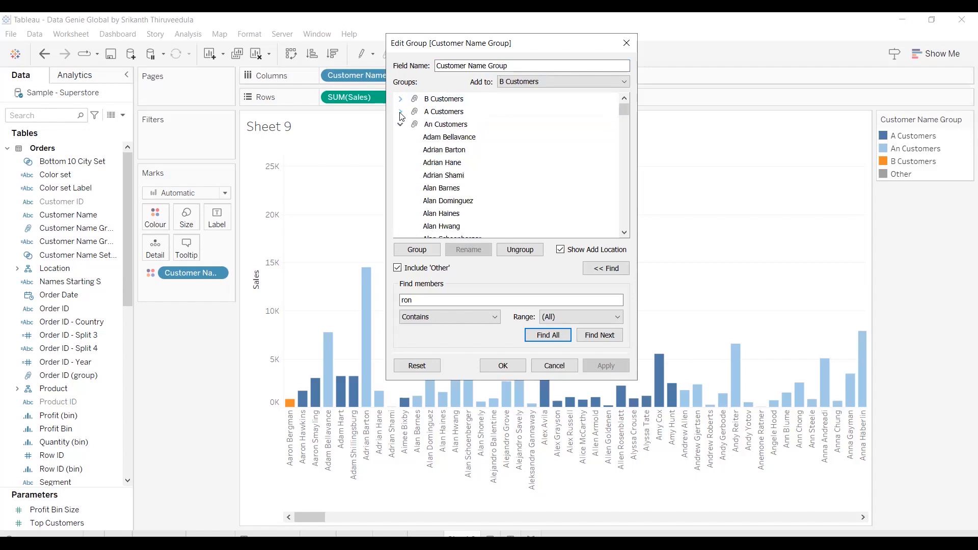
{"action": "left_click", "coordinate": [401, 126]}
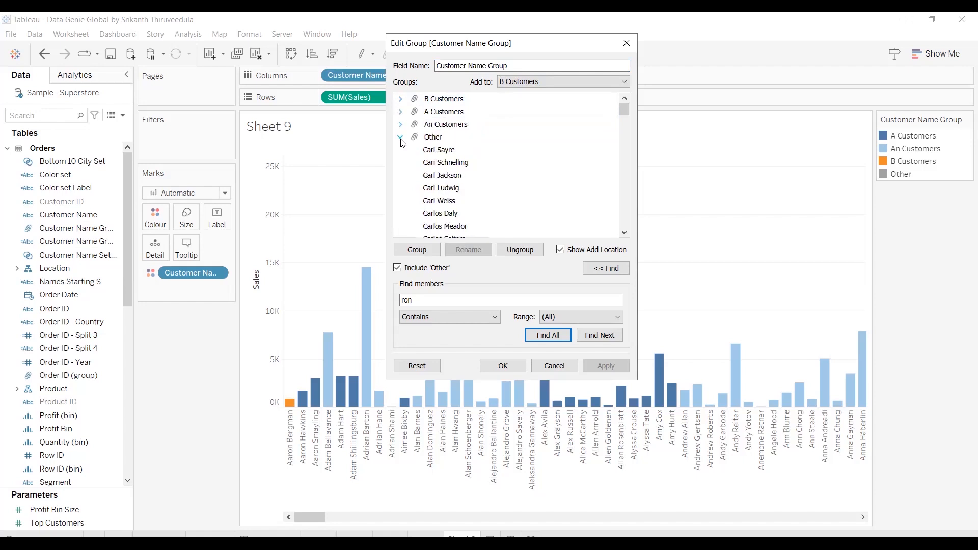
{"action": "left_click", "coordinate": [402, 139]}
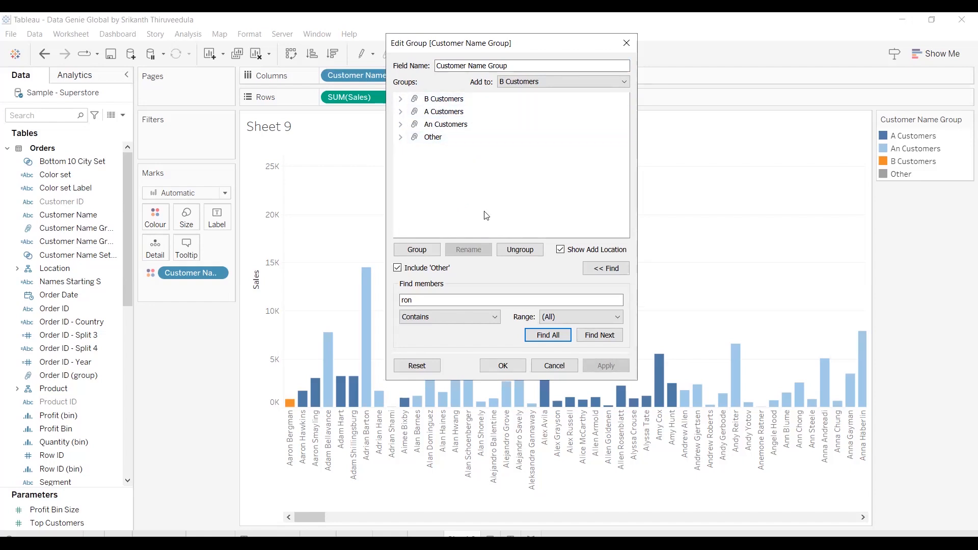
{"action": "left_click", "coordinate": [504, 366]}
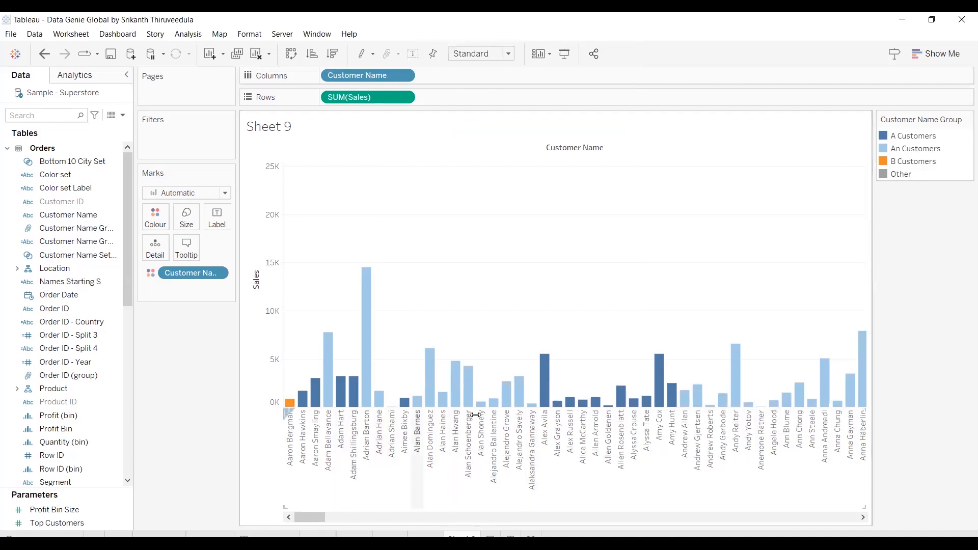
{"action": "left_click_drag", "start_coordinate": [311, 516], "coordinate": [803, 483]}
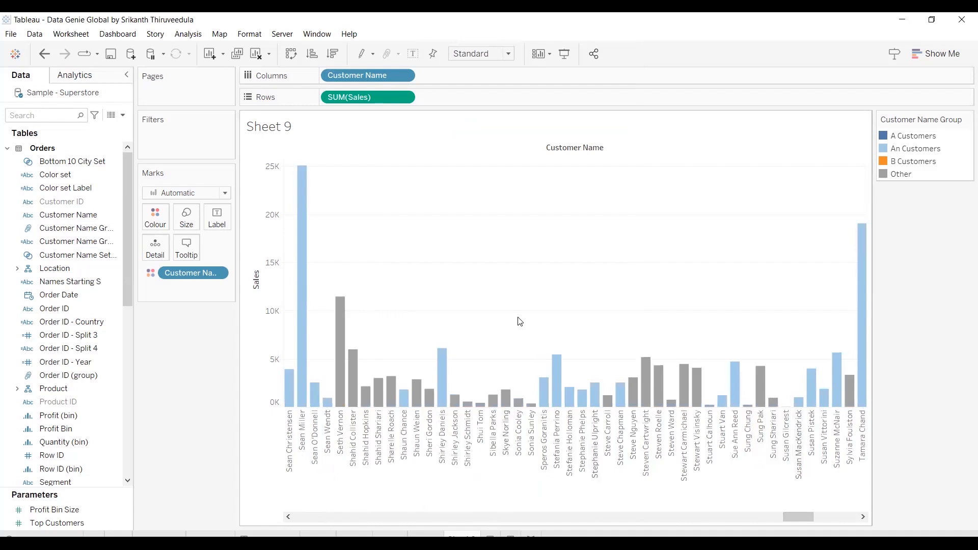